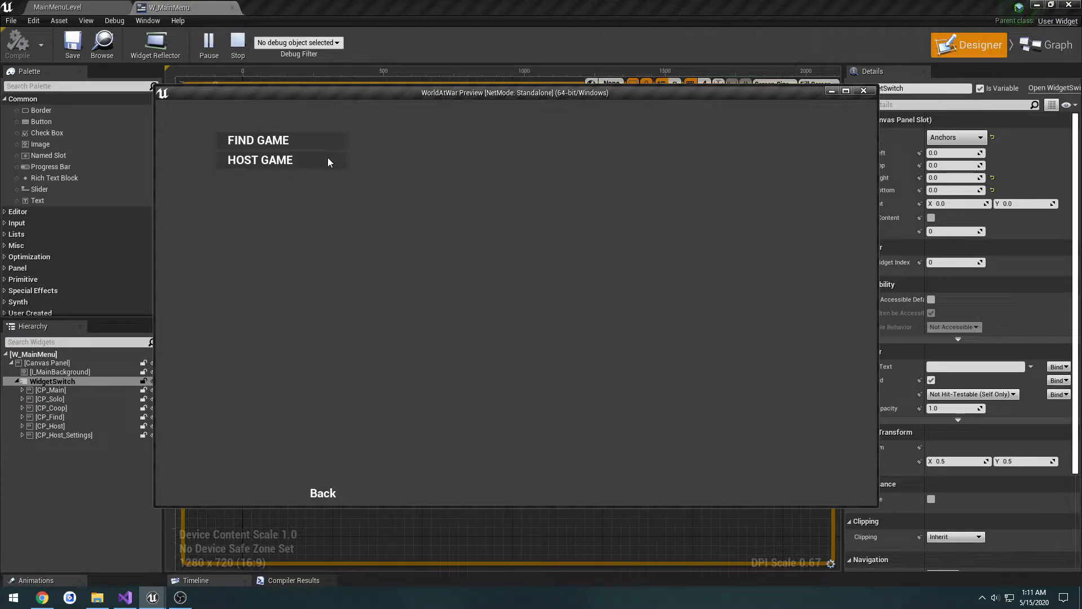
Step: Test hosting a game and backing out of the lobby in the running preview, and close the preview
click(328, 159)
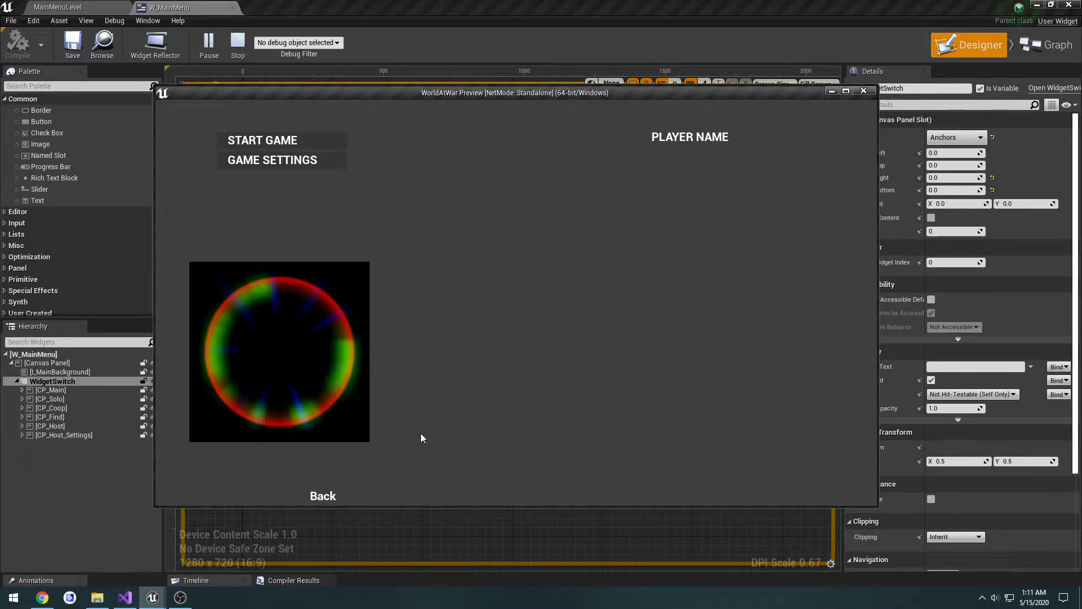
click(325, 498)
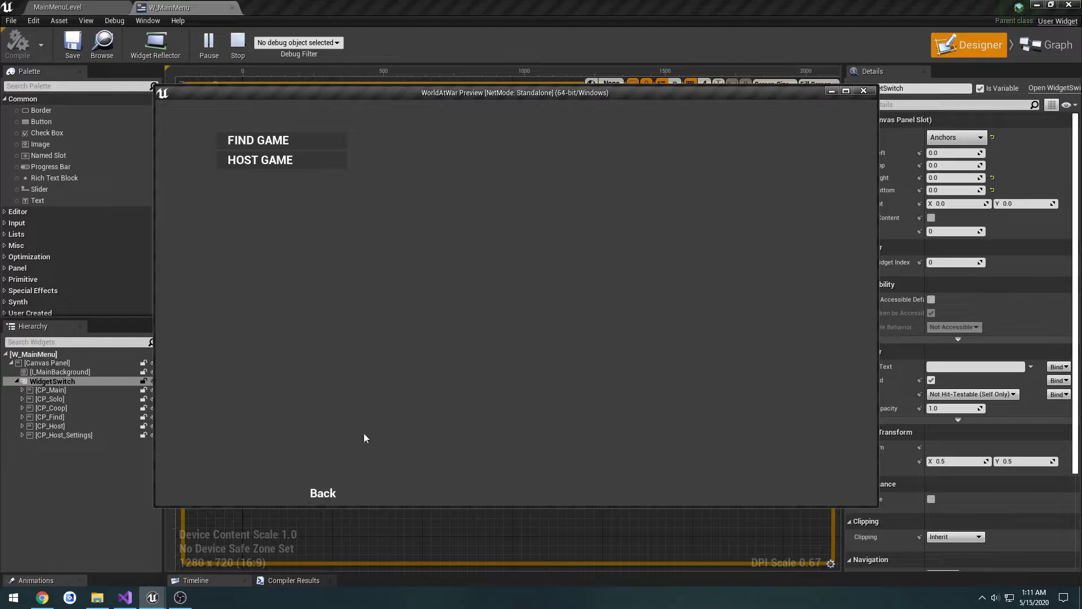
click(343, 499)
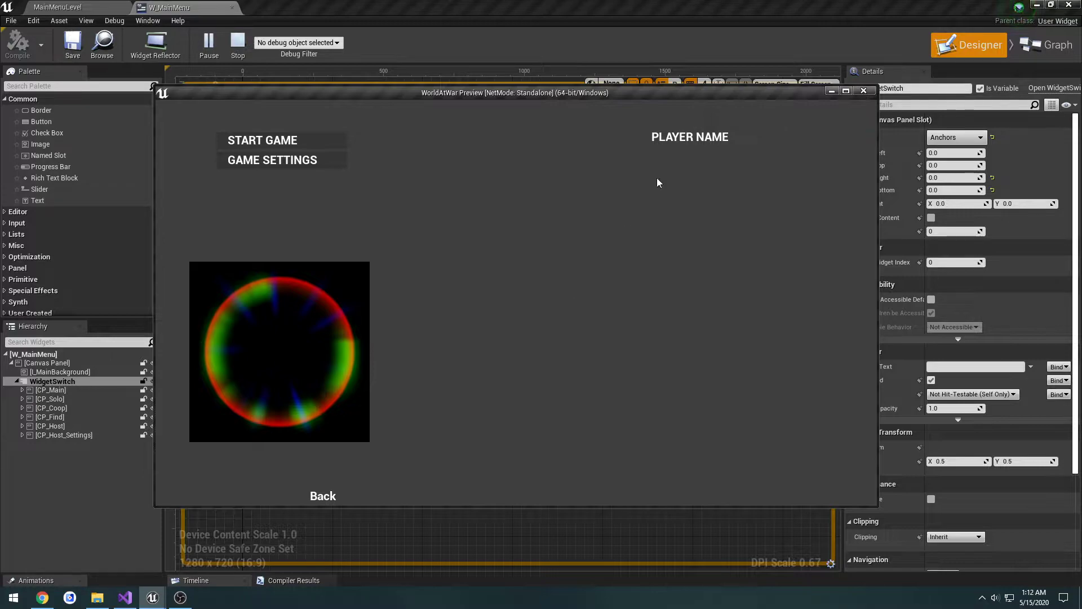
click(863, 91)
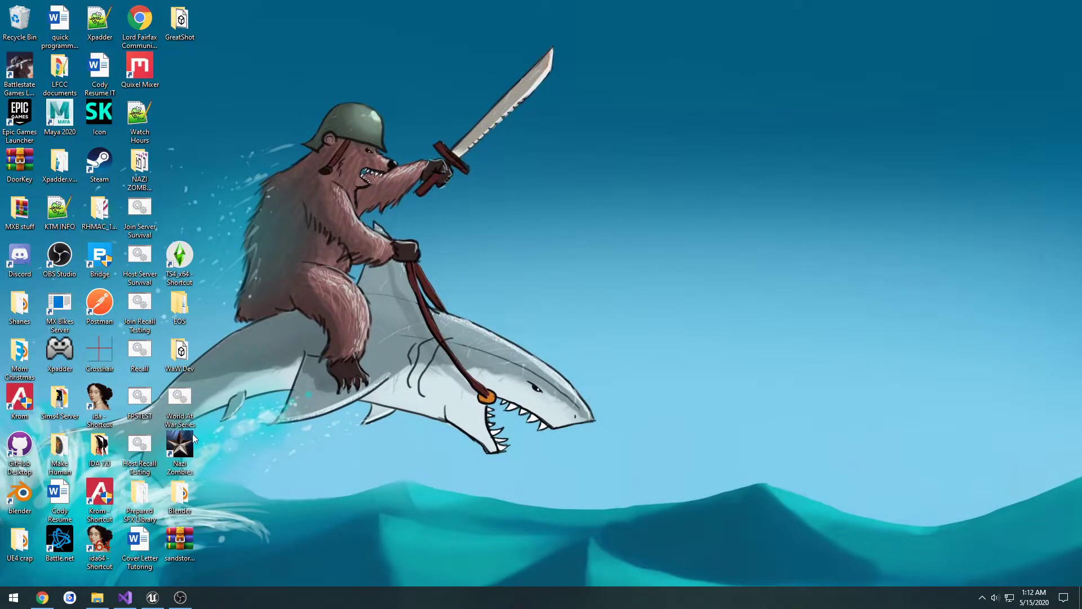
Step: Launch Call of Duty: World at War outside safe mode and try hosting and leaving an online cooperative lobby
double_click(191, 439)
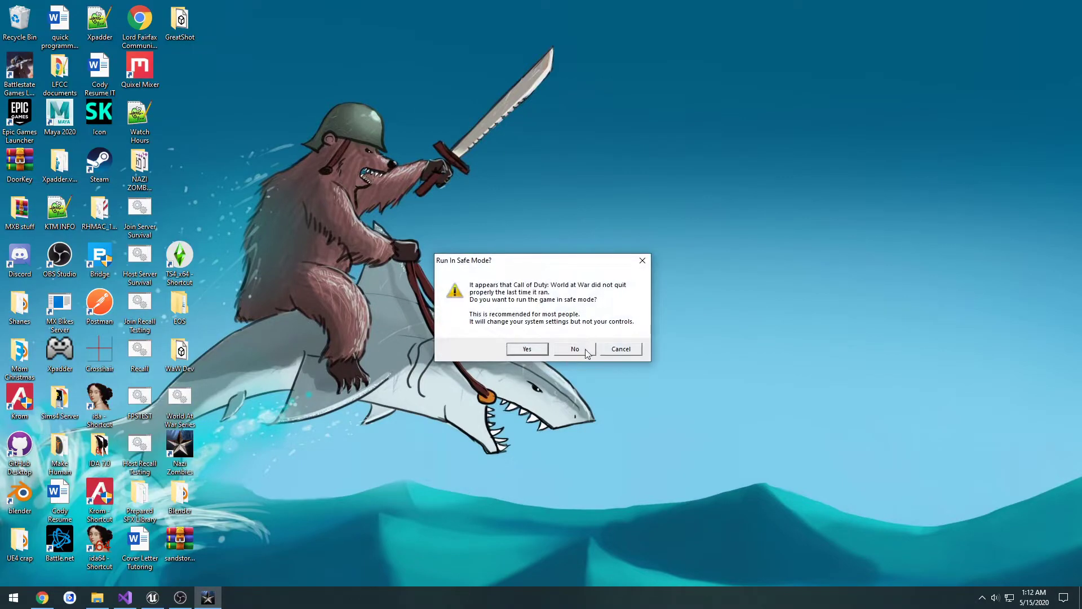
click(586, 352)
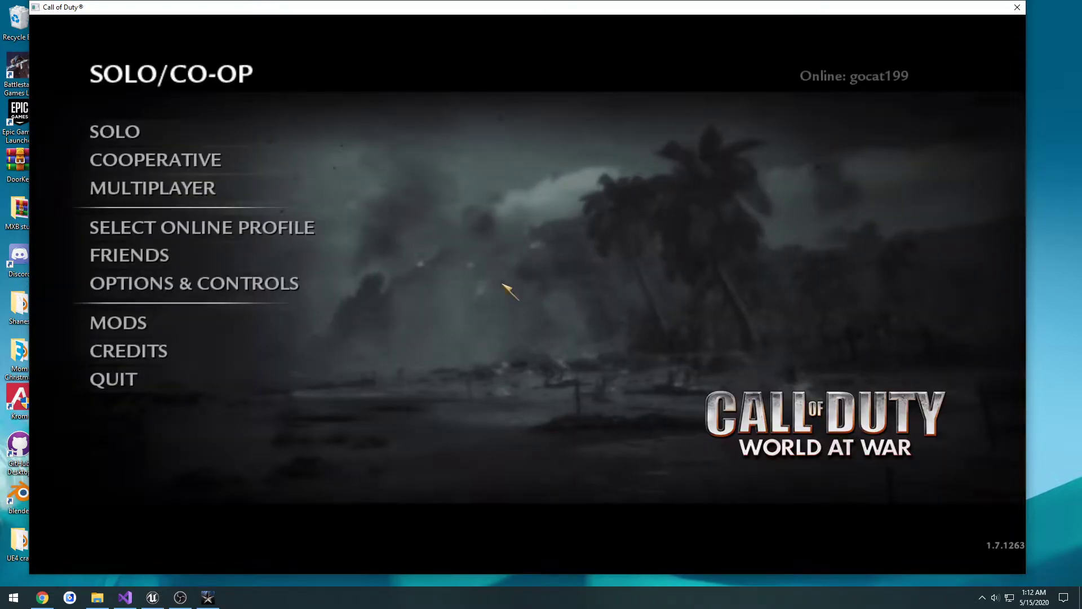
click(220, 161)
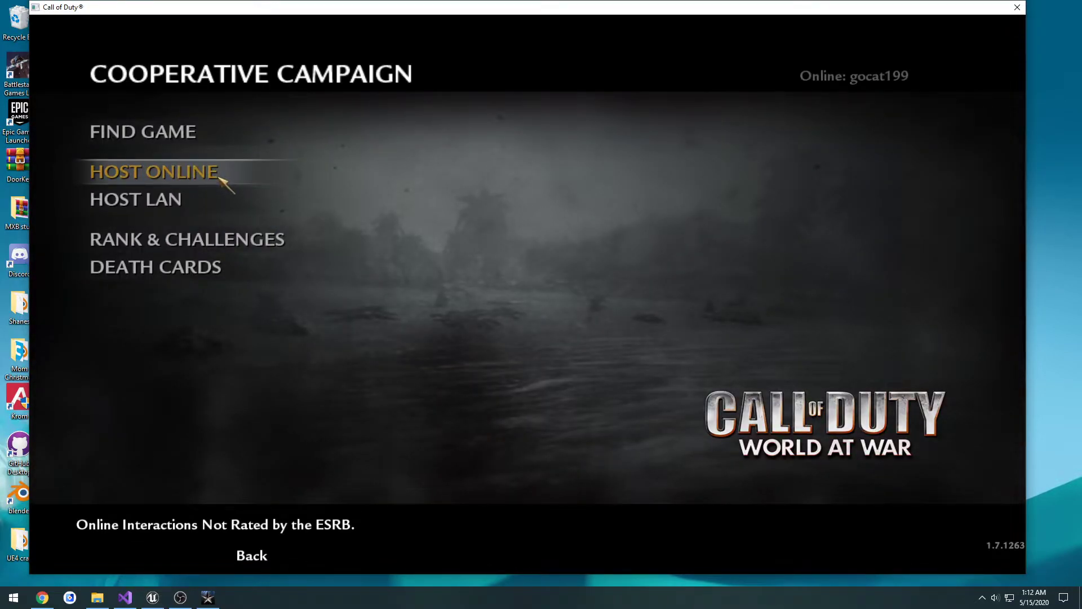
click(219, 177)
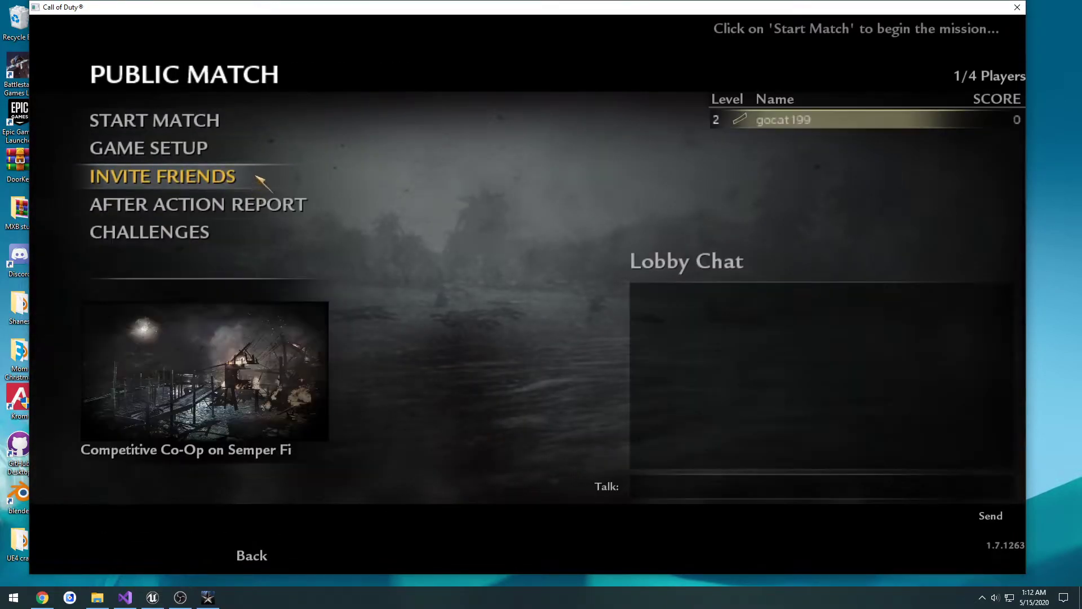
click(264, 565)
click(199, 323)
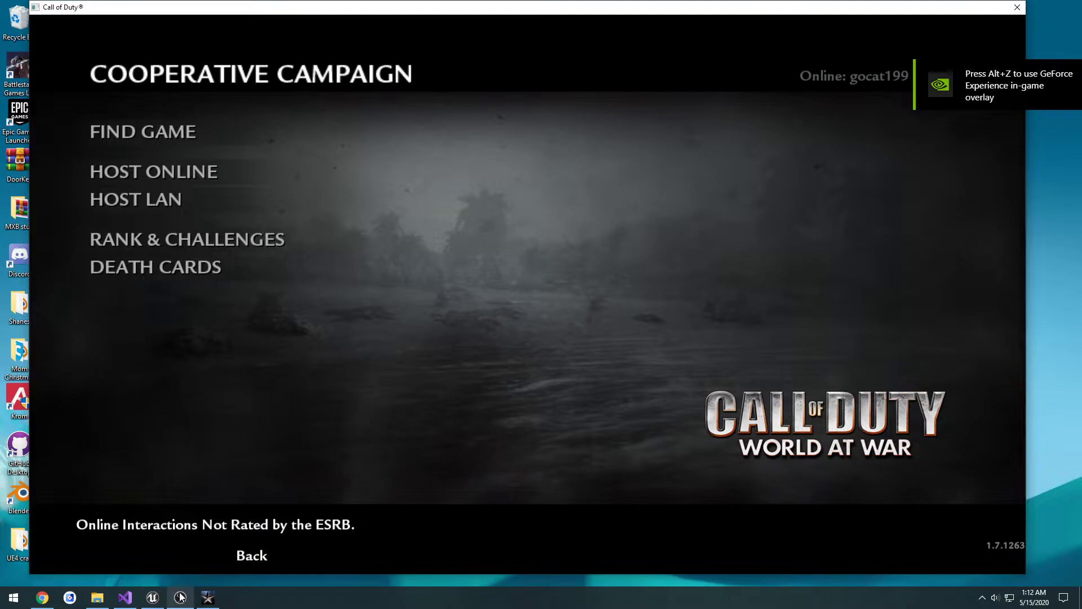
Step: Switch to Unreal Editor and examine the On Clicked event of the B_HostBack button in CP_Host
click(153, 597)
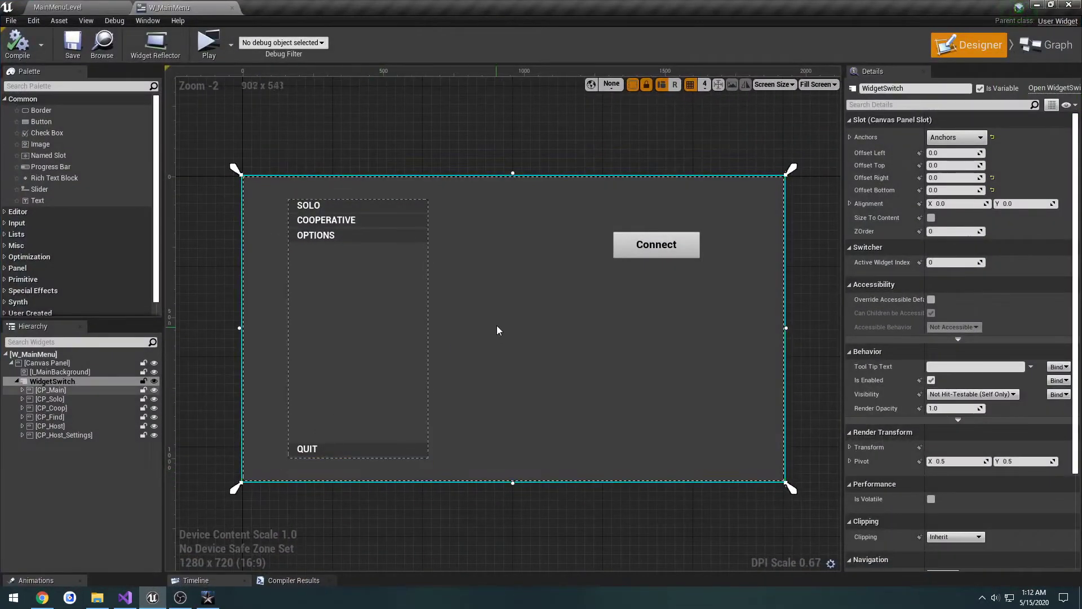
click(71, 427)
click(406, 465)
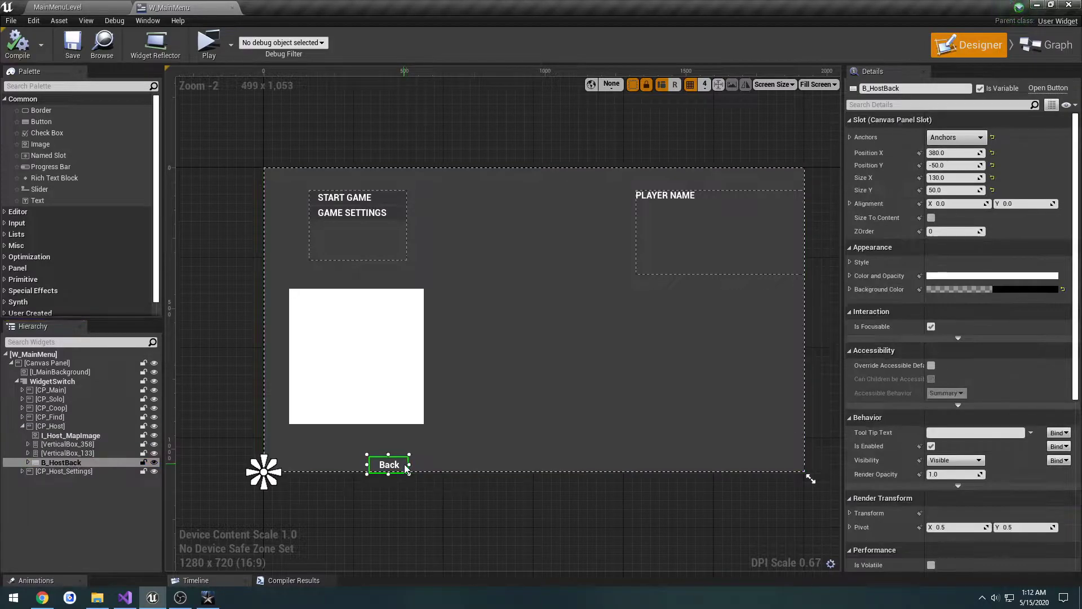
scroll(947, 389, down, 8)
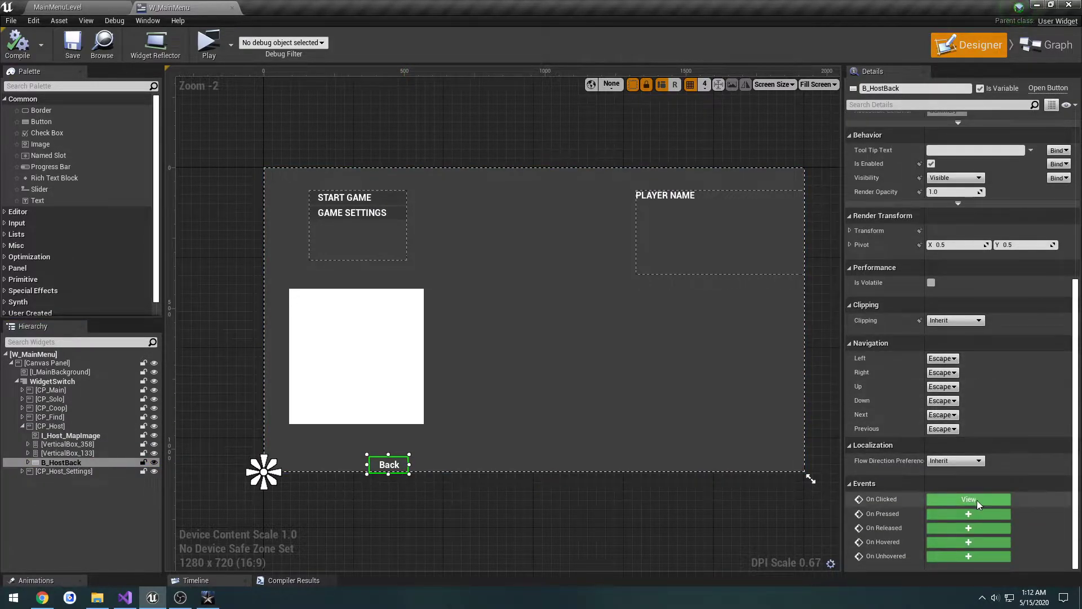
click(976, 500)
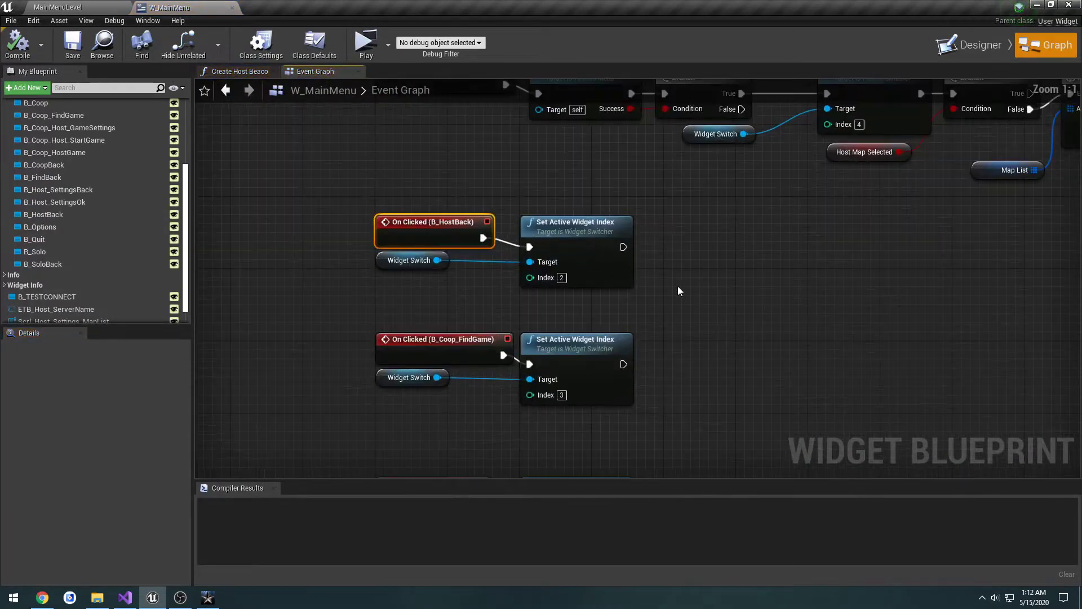
click(965, 45)
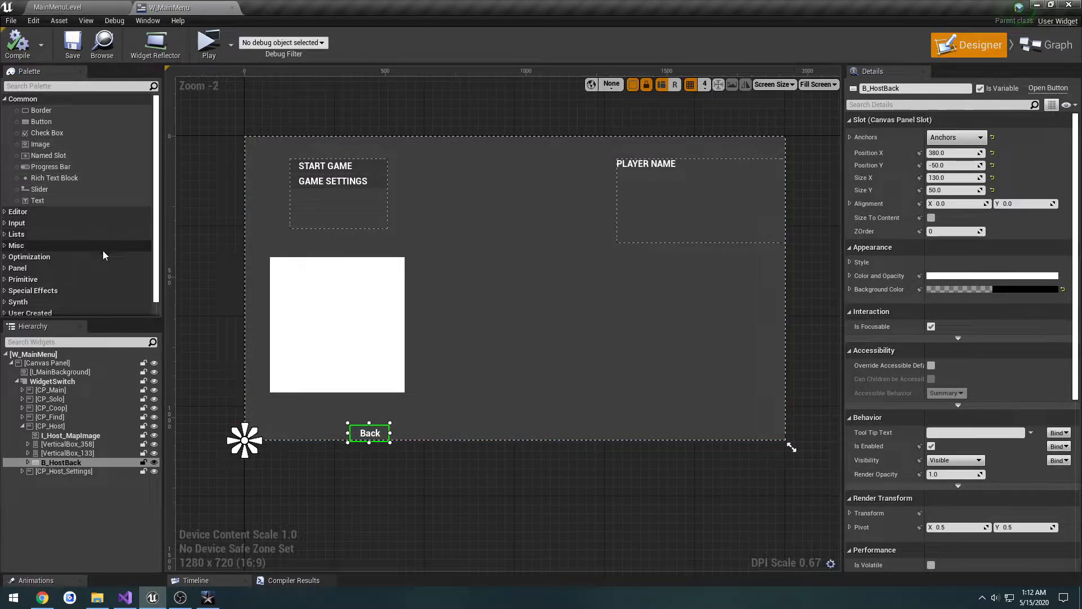
Step: Add a Size Box of about 390 by 330 to the CP_Host canvas, at about X 888, Y 536
click(7, 269)
scroll(101, 237, down, 3)
scroll(101, 239, down, 2)
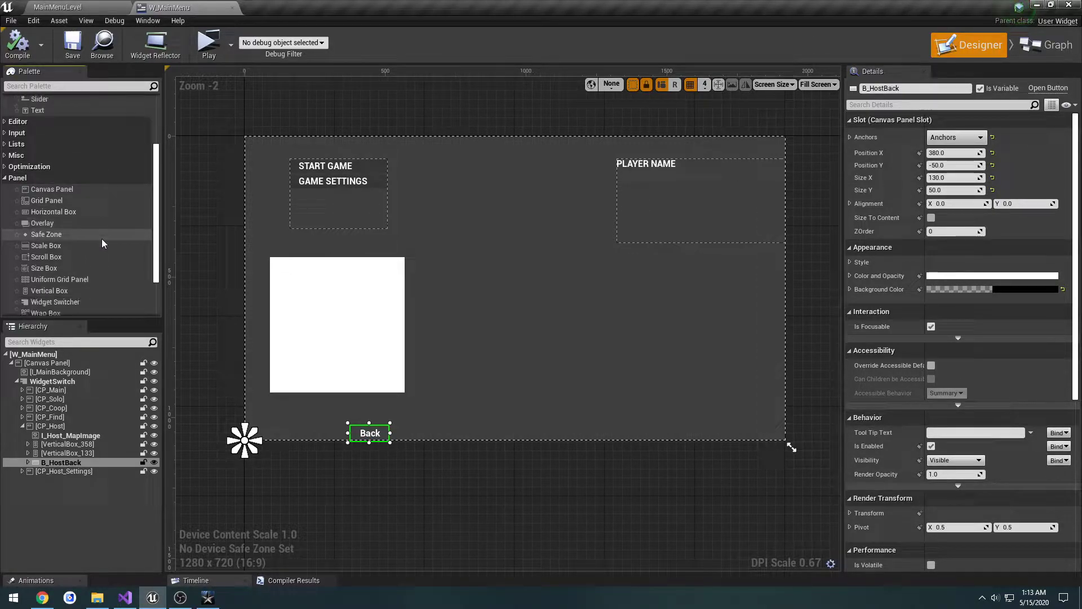
click(57, 252)
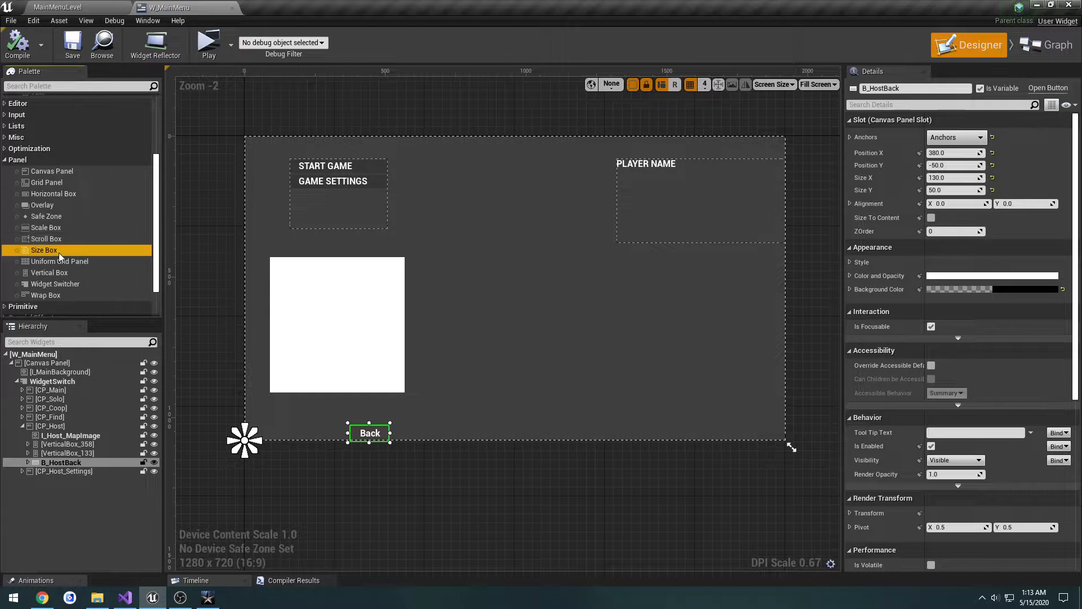
drag(51, 253, 608, 382)
Step: Switch to Call of Duty, host a LAN lobby and examine the dialog for leaving it
click(209, 597)
click(224, 190)
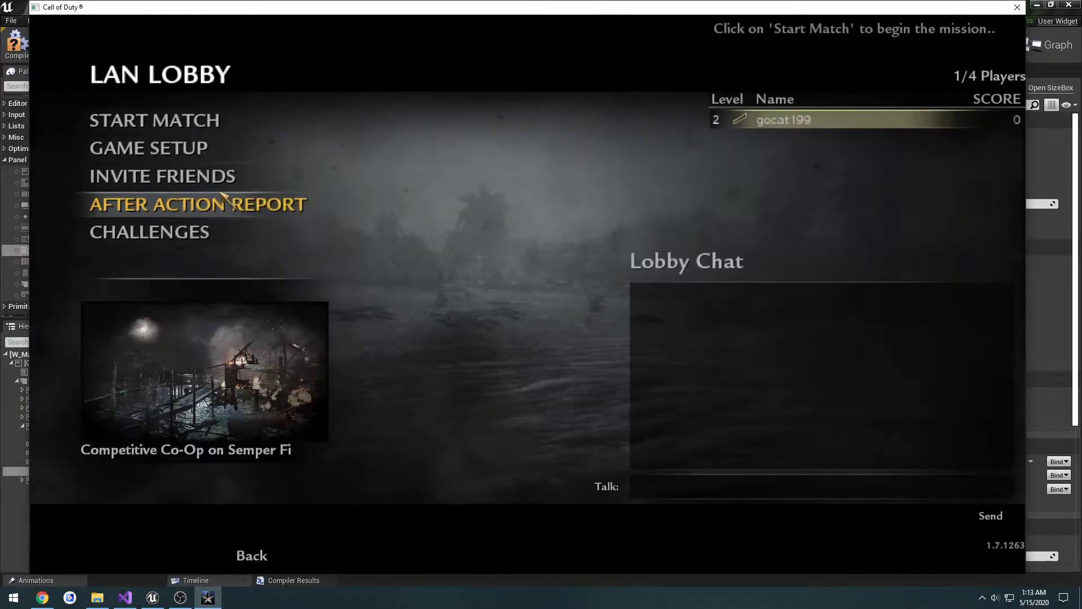
click(248, 555)
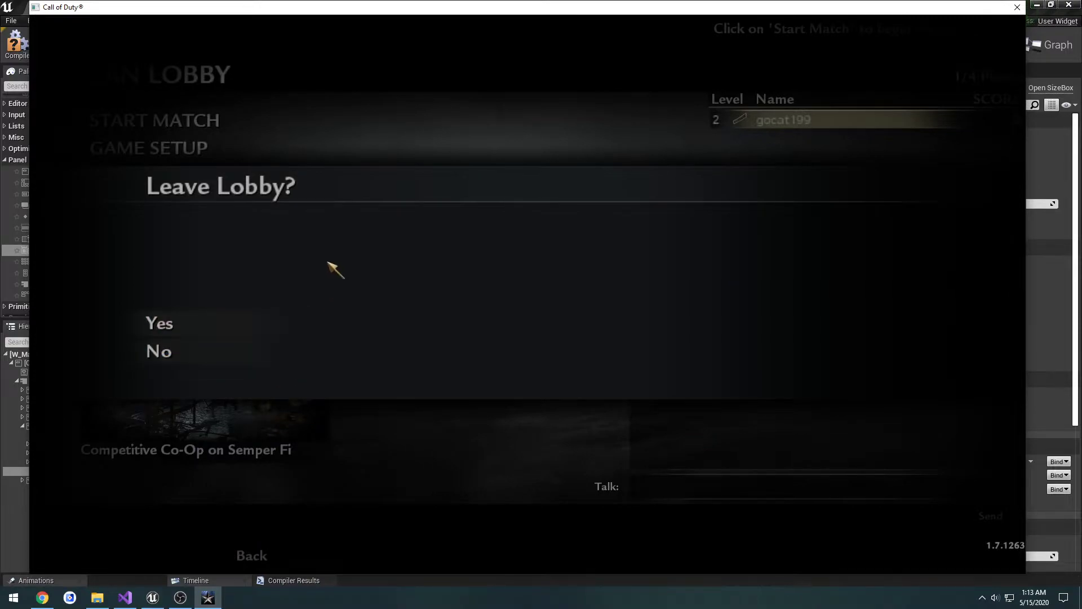
key(alt+Tab)
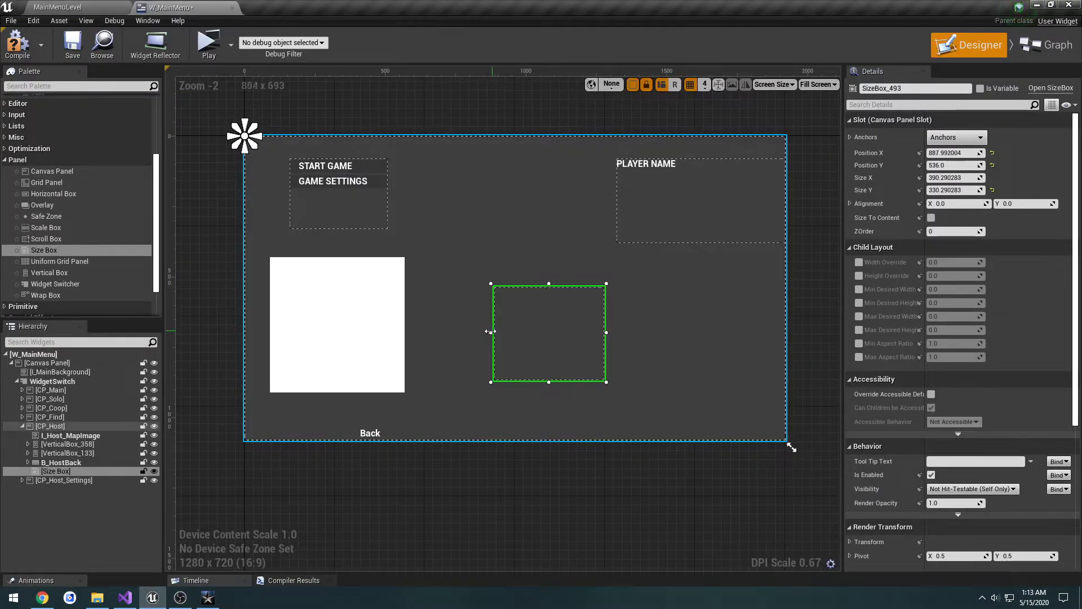
Step: Stretch the size box across nearly the full canvas width, to about 1888 by 440 at about X 17, Y 426
drag(494, 316, 246, 314)
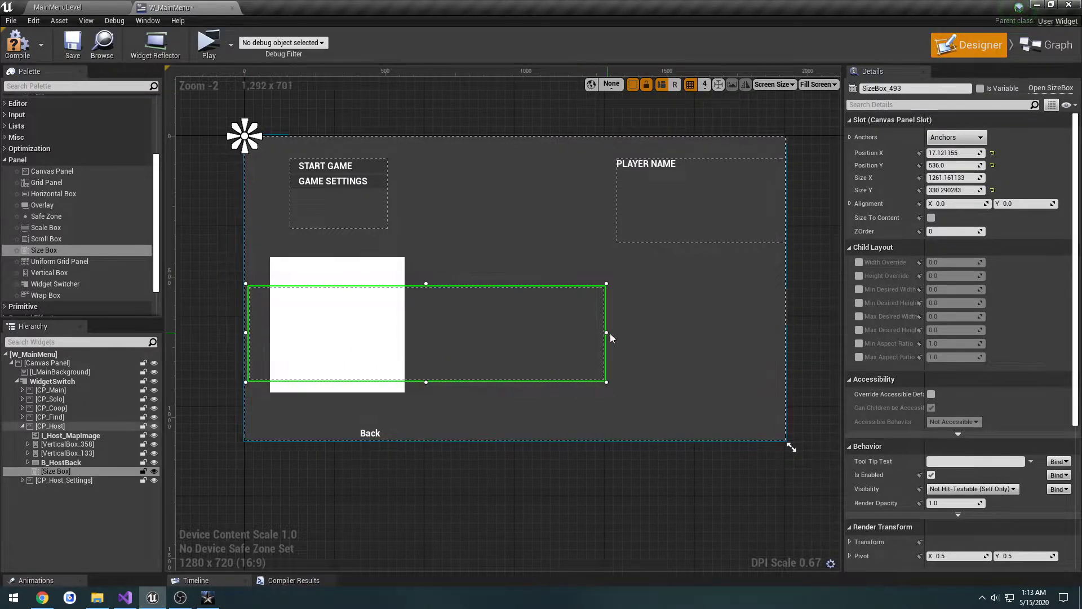
drag(608, 334, 784, 333)
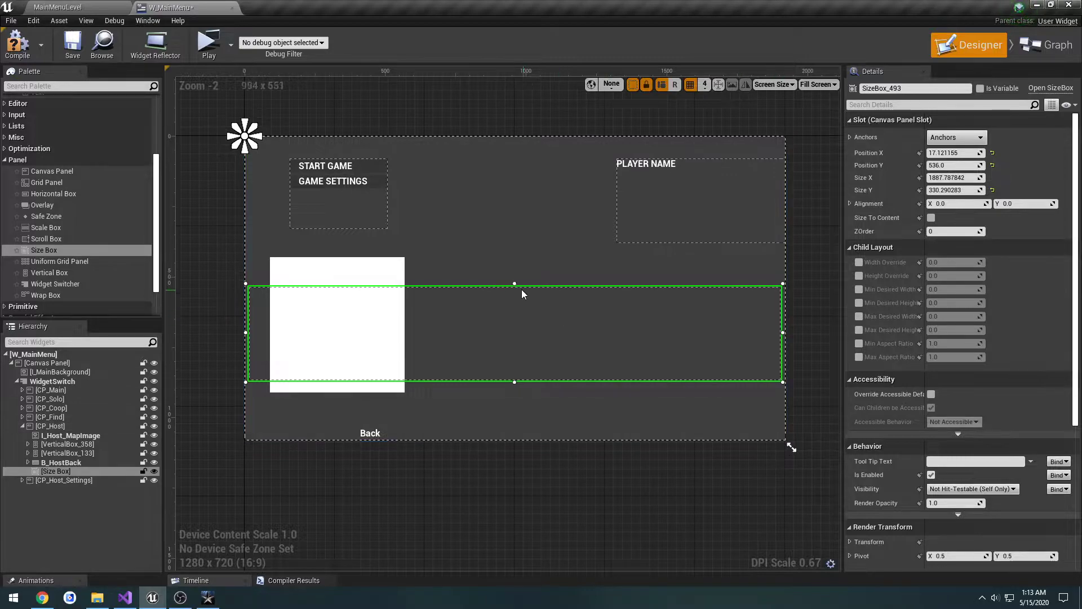
drag(514, 285, 515, 251)
key(alt+Tab)
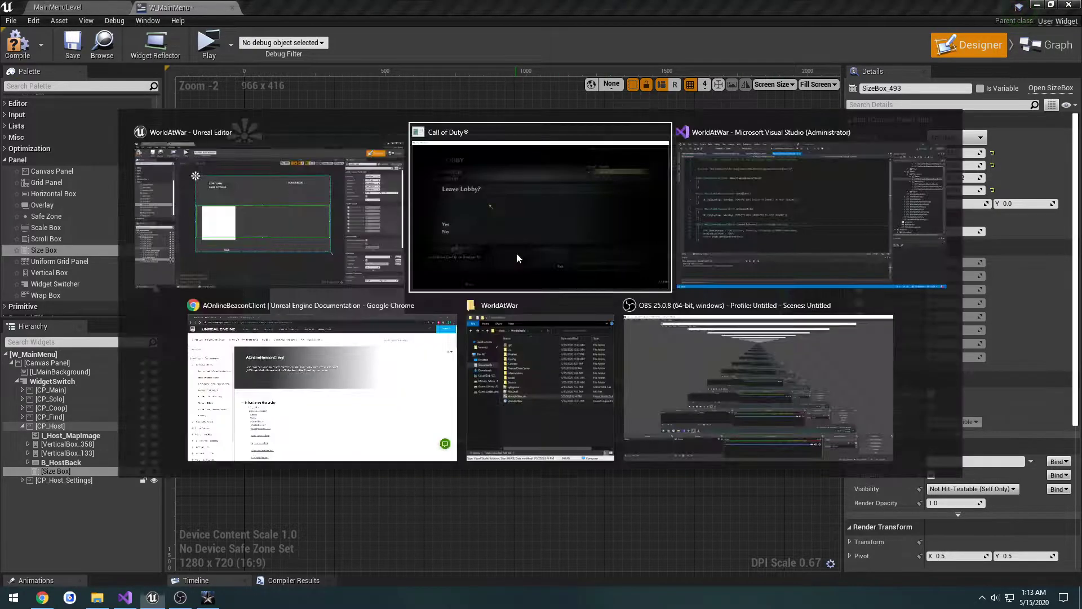
key(alt+Tab)
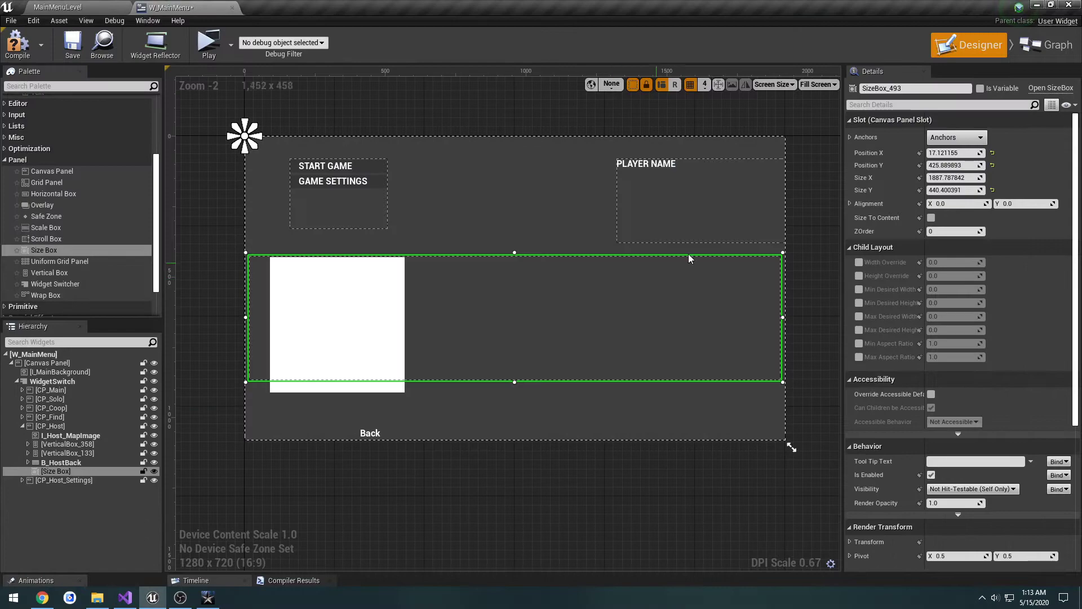
Step: Anchor the size box to the canvas centre and reset its X and Y positions to 0
click(947, 138)
click(980, 206)
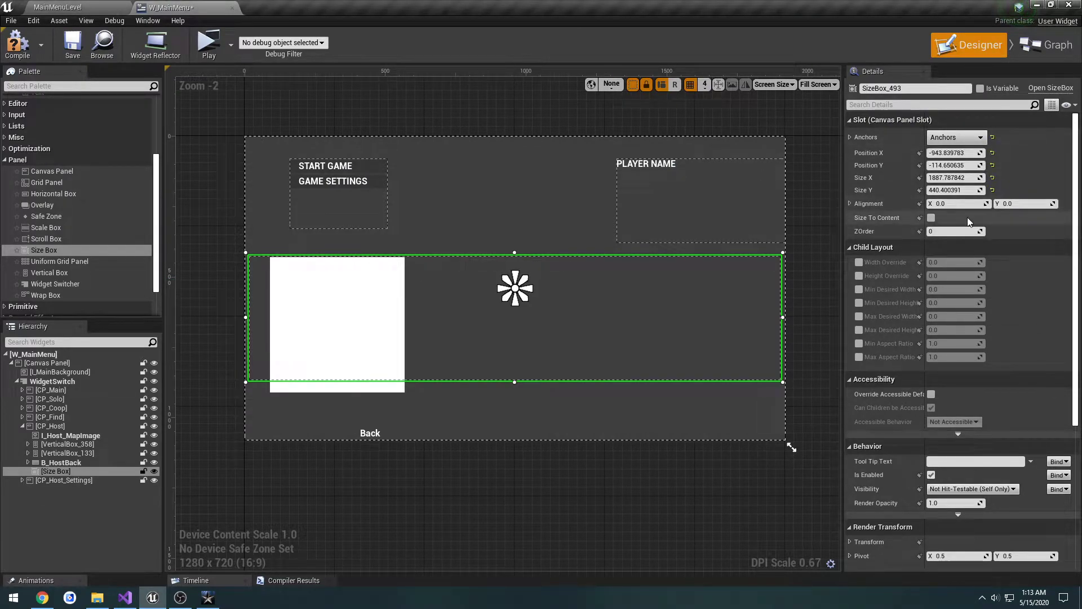
click(993, 178)
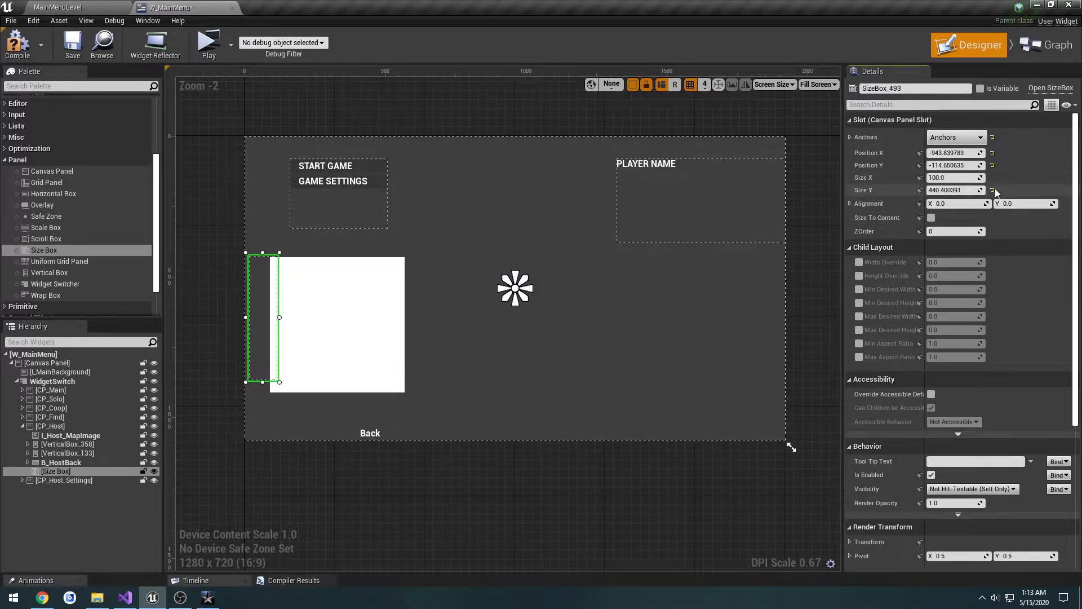
key(ctrl+z)
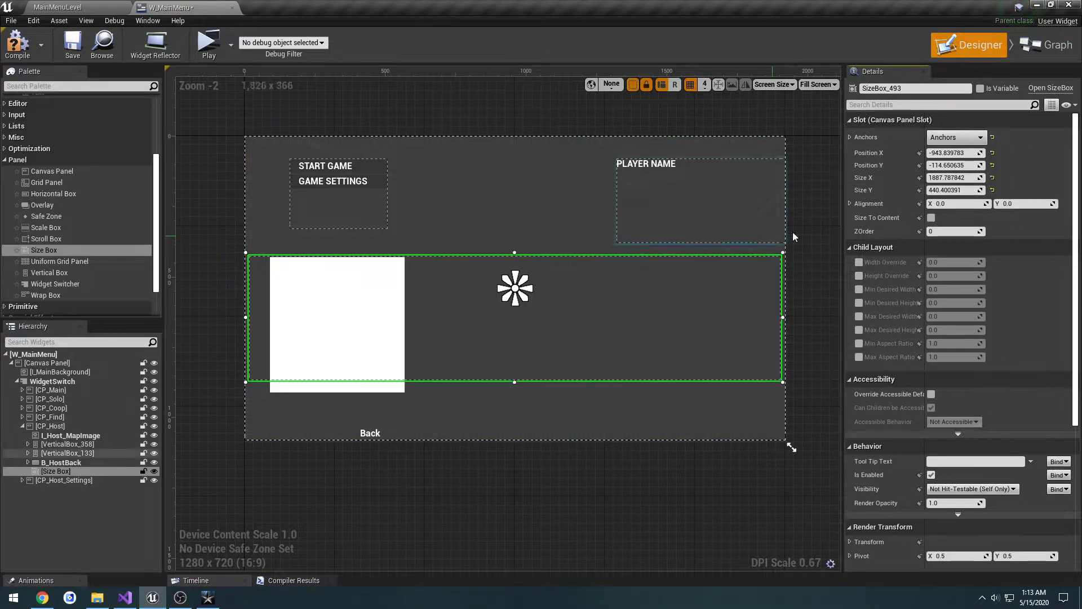
click(993, 152)
click(993, 165)
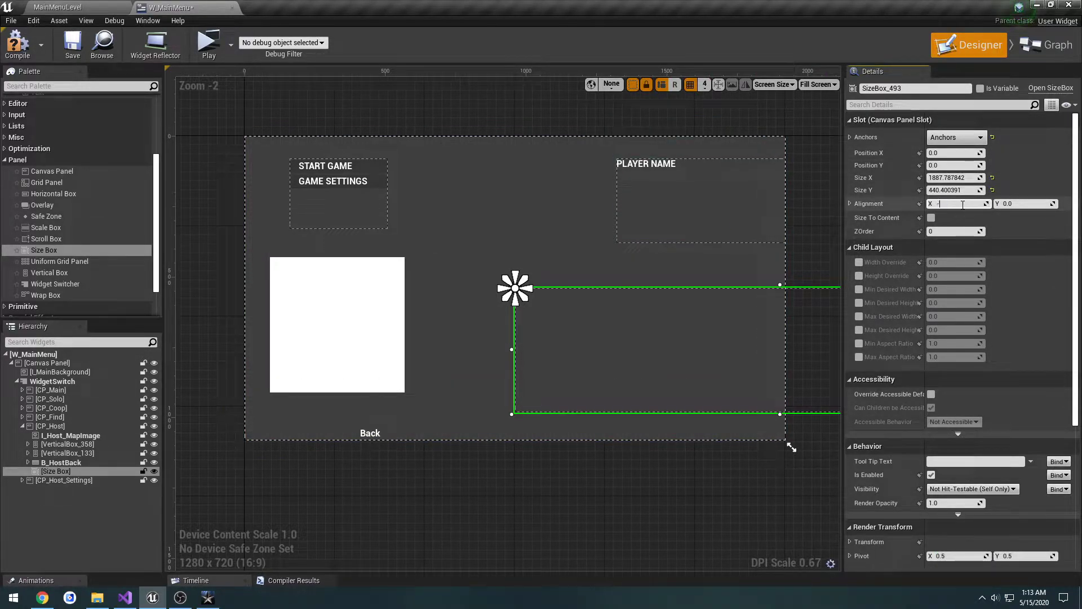
Step: Set the size box's alignment to X 0.5 and Y 0.2
key(Return)
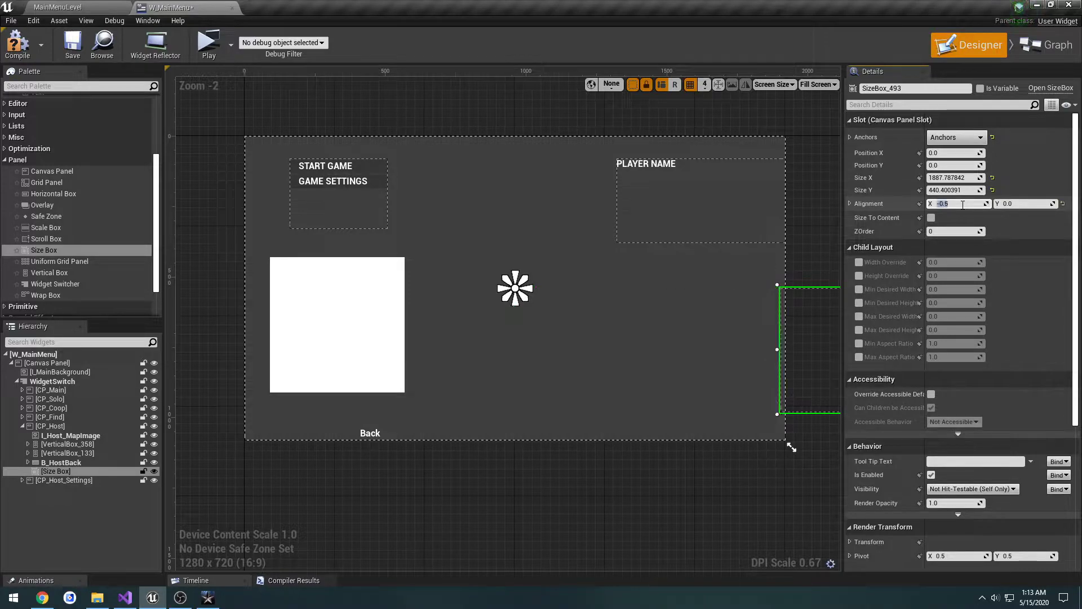
key(Return)
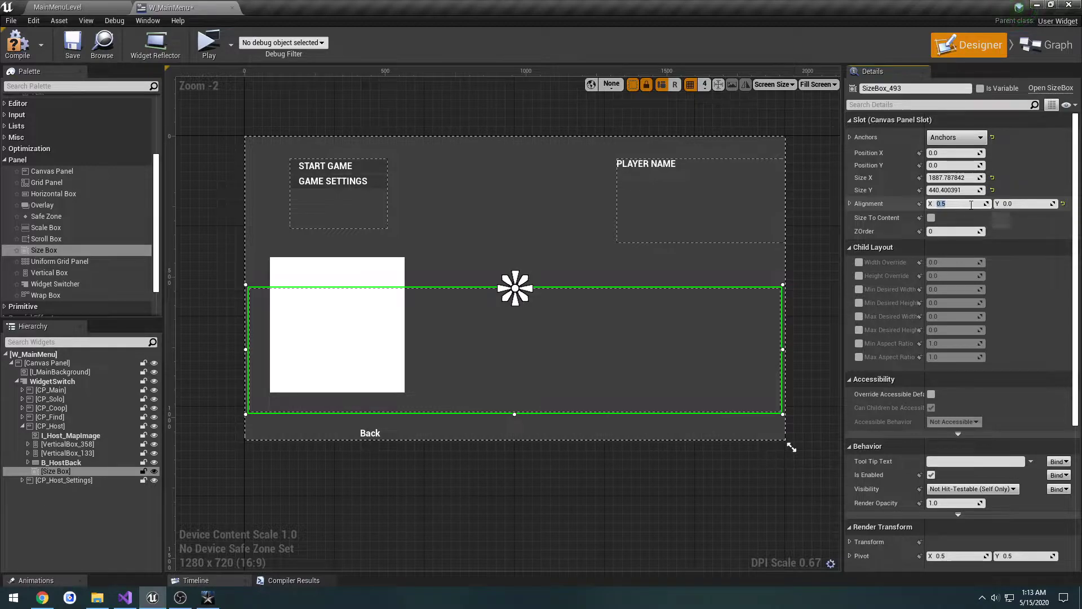
click(1028, 204)
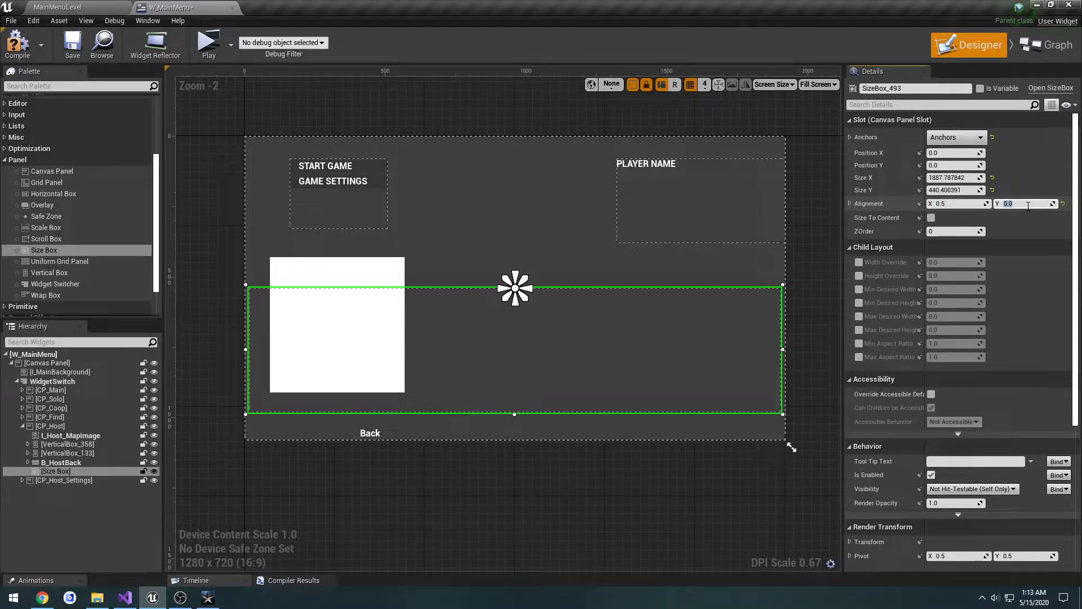
text(.5)
key(Return)
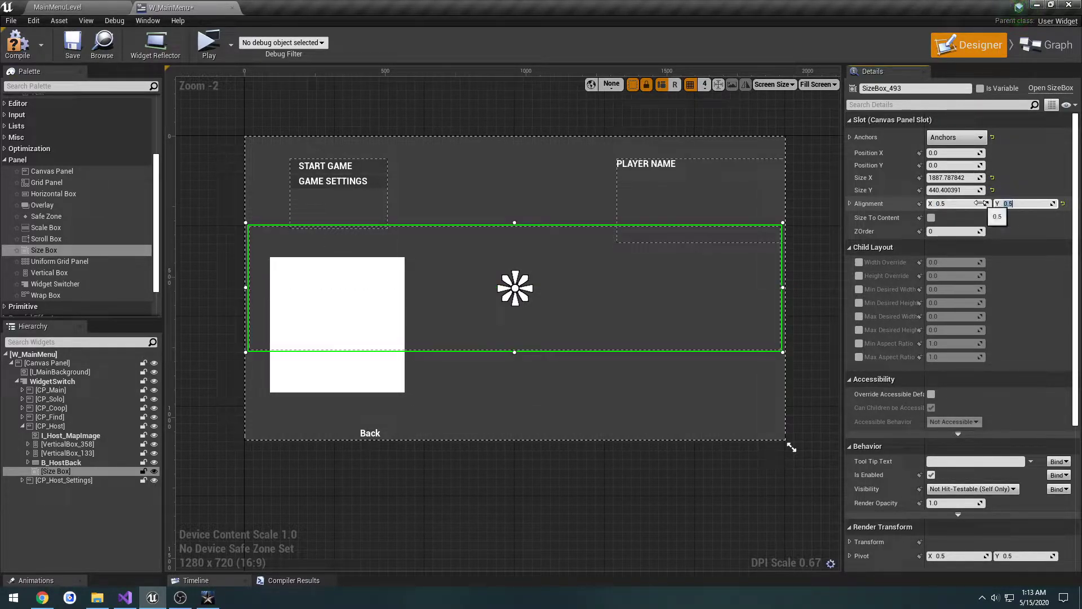
text(.2)
key(Return)
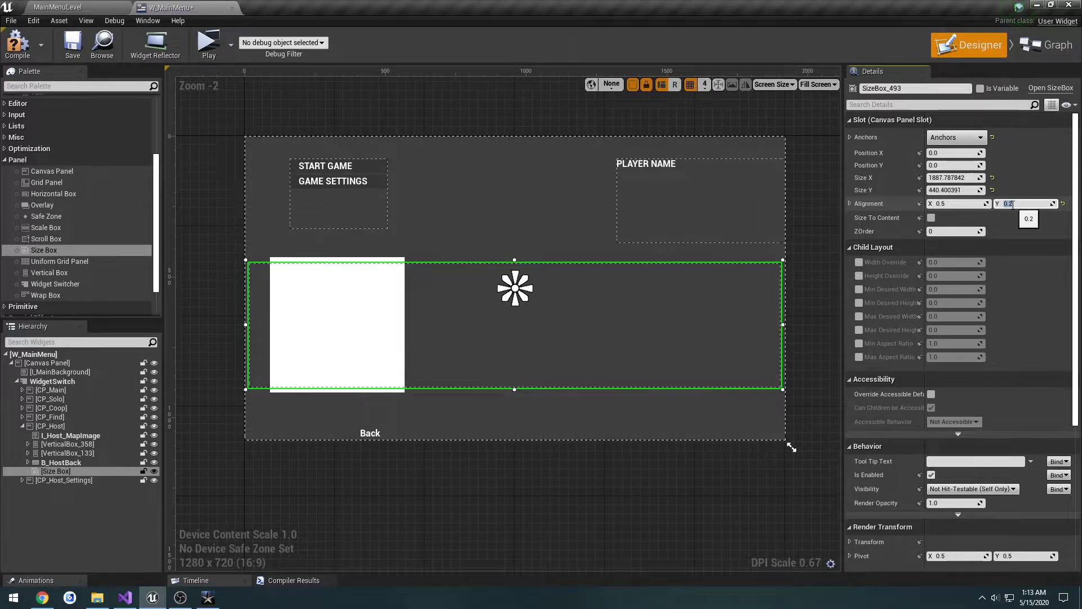
Step: Compare the size box's placement with the Leave Lobby dialog in Call of Duty
key(alt+Tab)
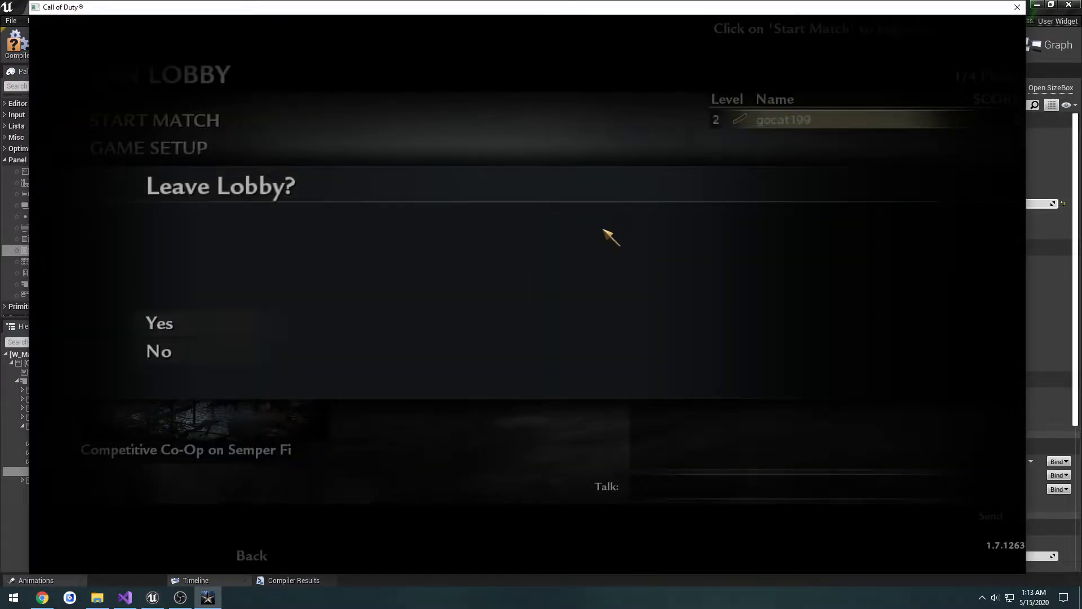
key(alt+Tab)
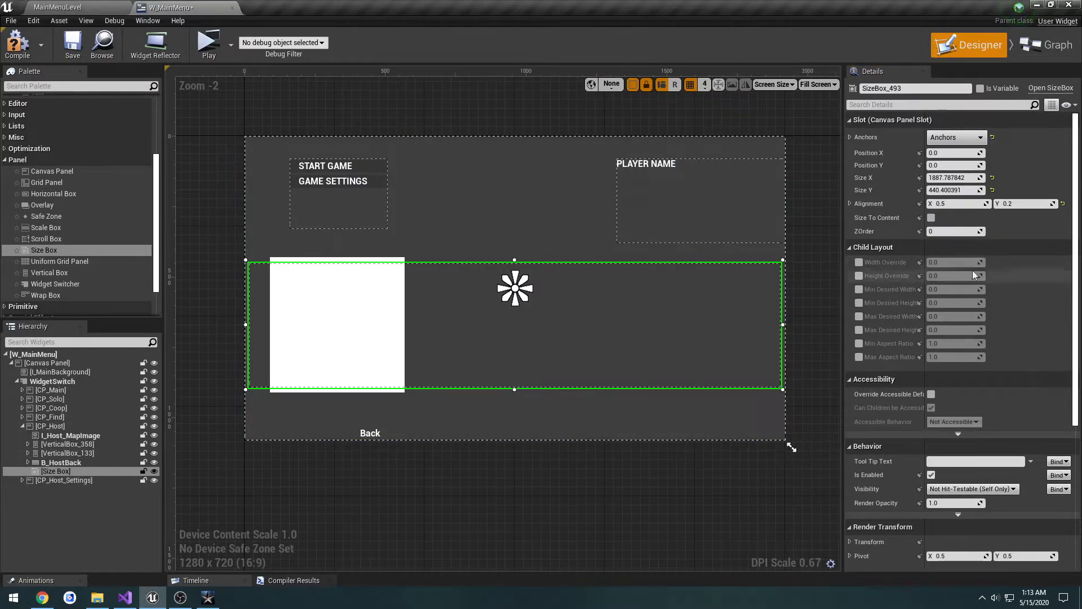
key(alt+Tab)
key(alt+Tab)
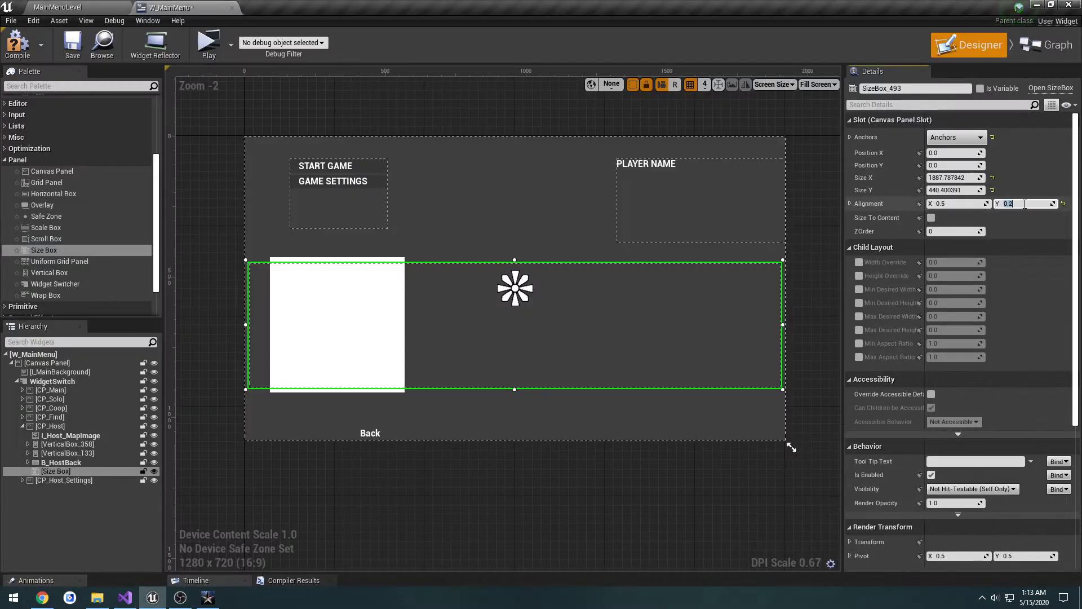
Step: Set the size box's Y alignment to 0.5 so the box is vertically centred on its anchor, keeping the box selected
text(.5)
key(Return)
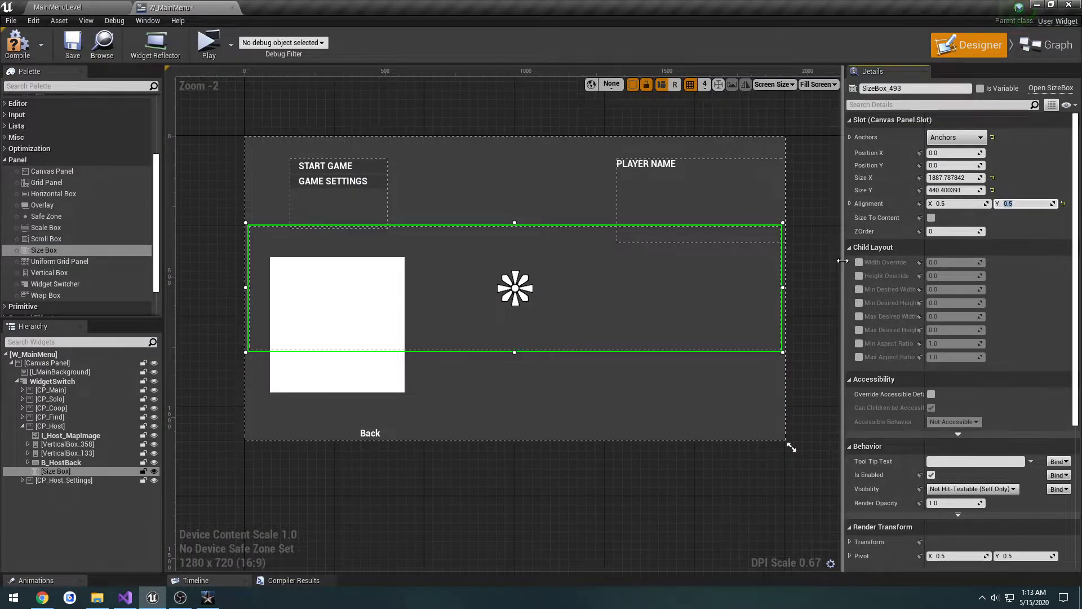
click(631, 311)
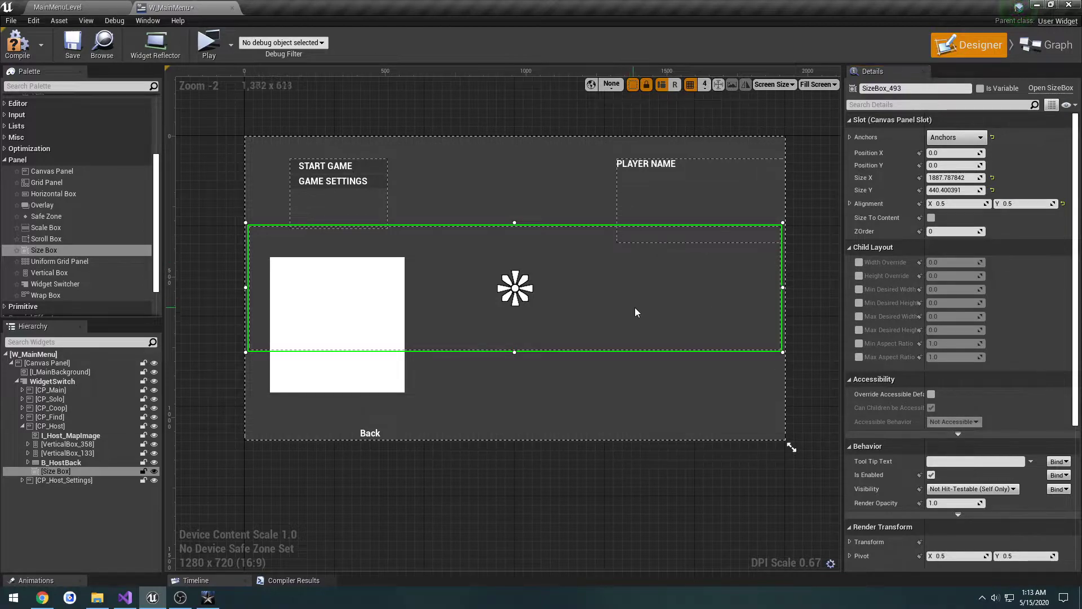
click(716, 382)
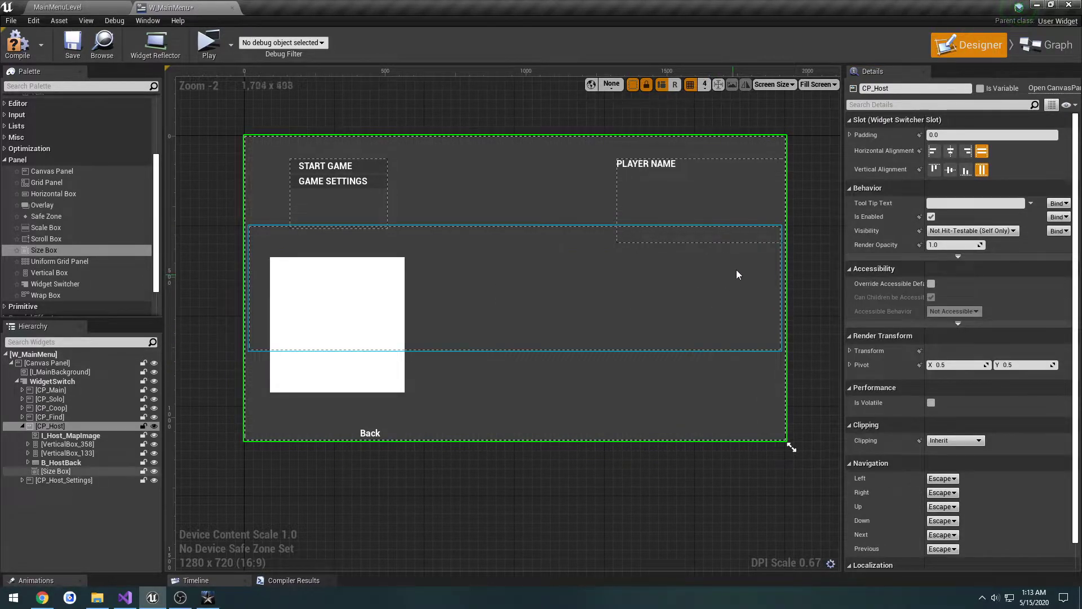
click(473, 247)
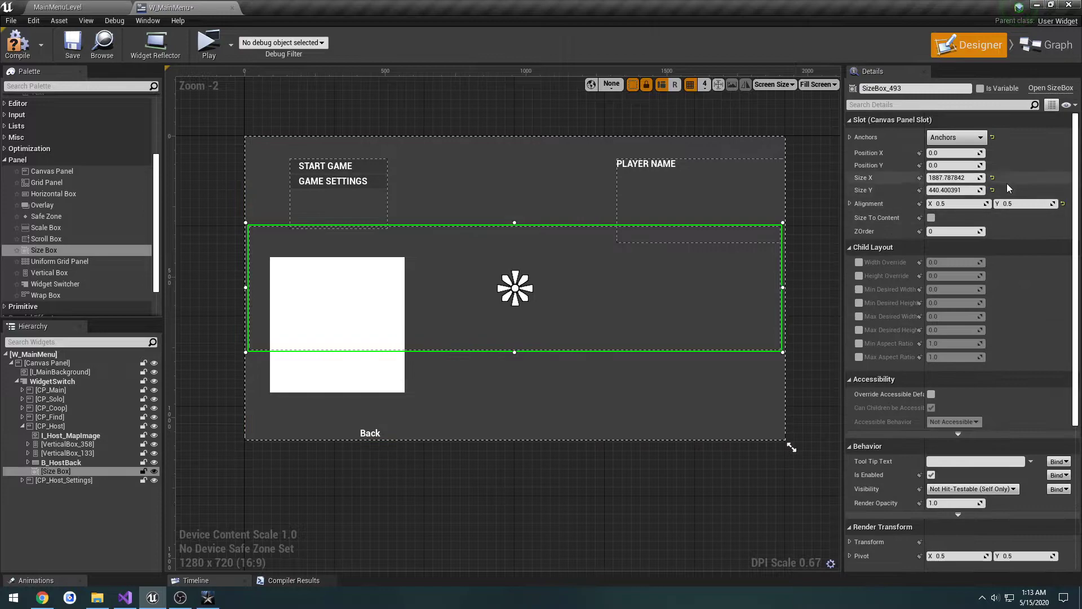
click(993, 191)
click(992, 178)
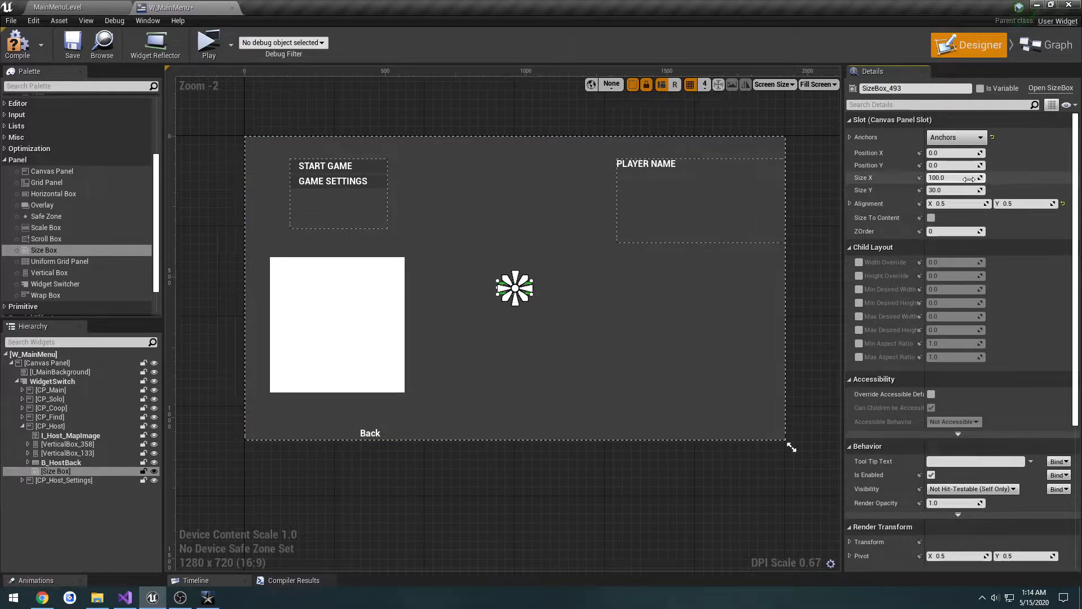
click(850, 137)
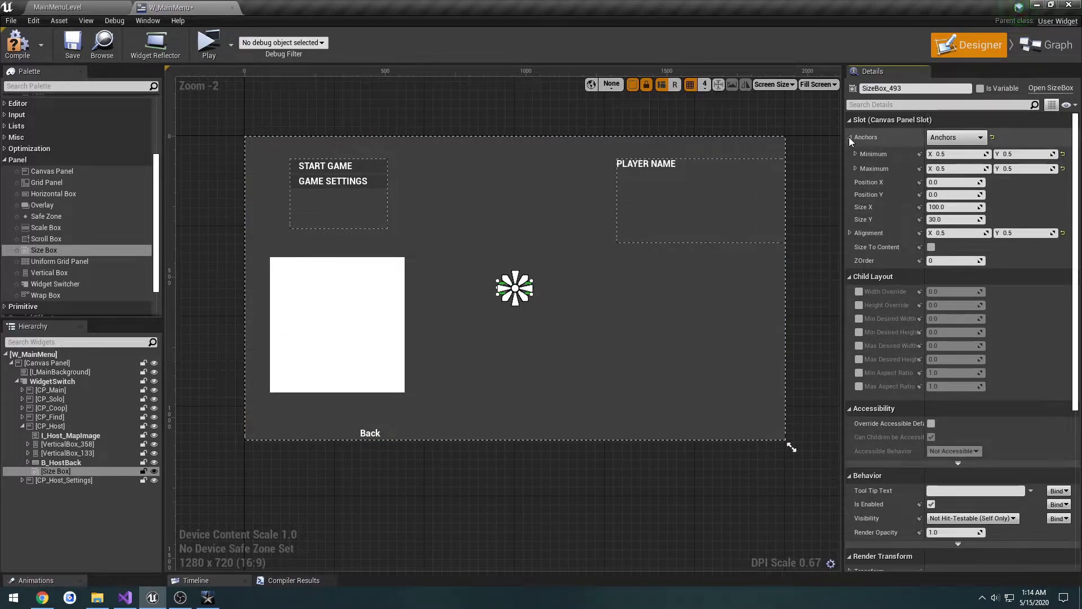
click(849, 138)
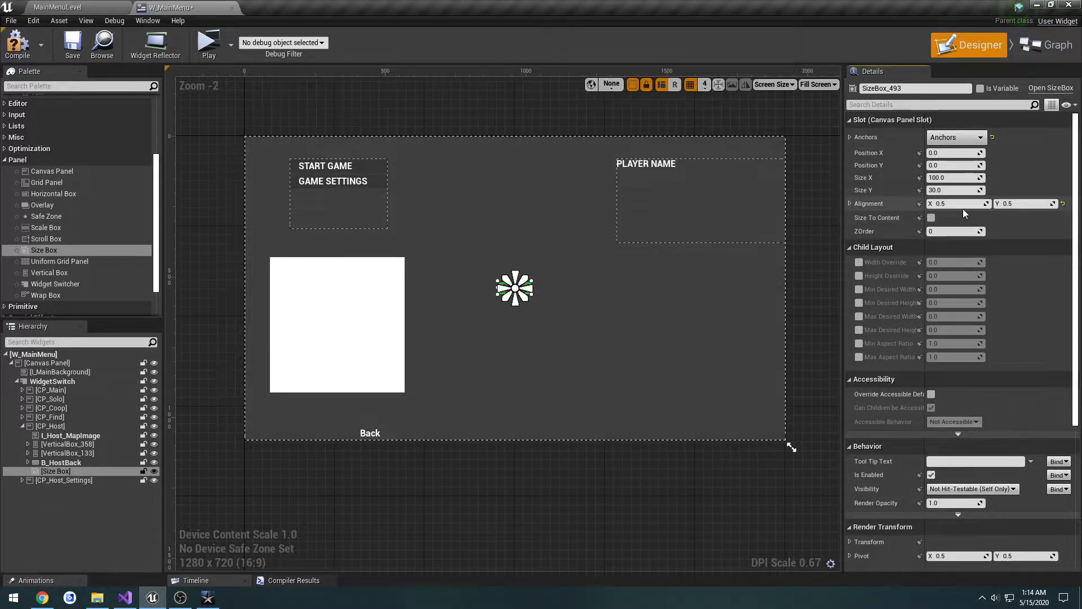
key(ctrl+z)
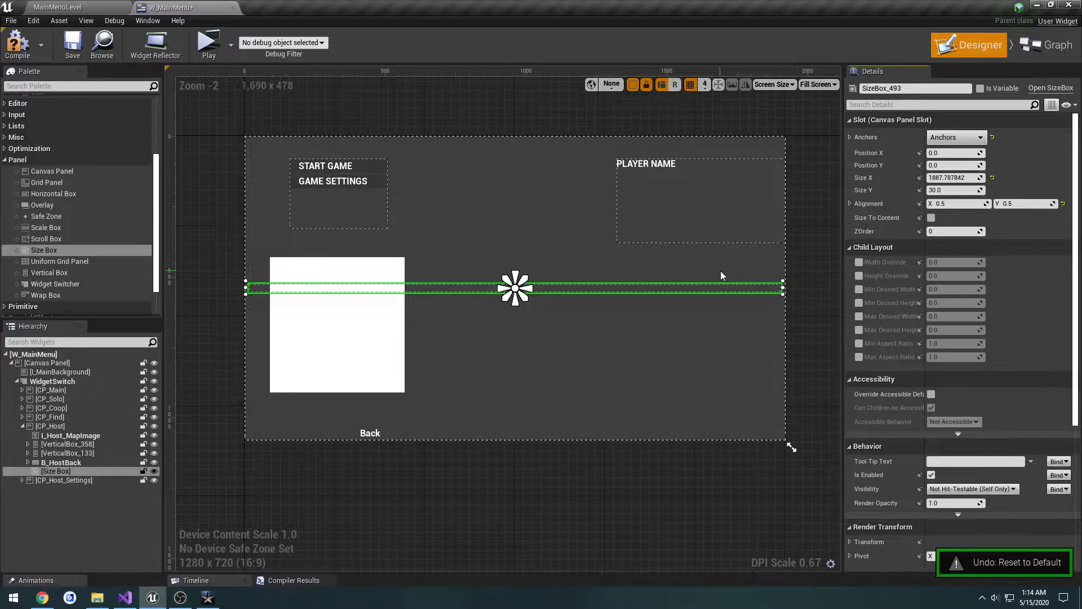
Step: Set the size box's size to X 1880 and Y 440, and compile and save the widget
scroll(807, 283, up, 2)
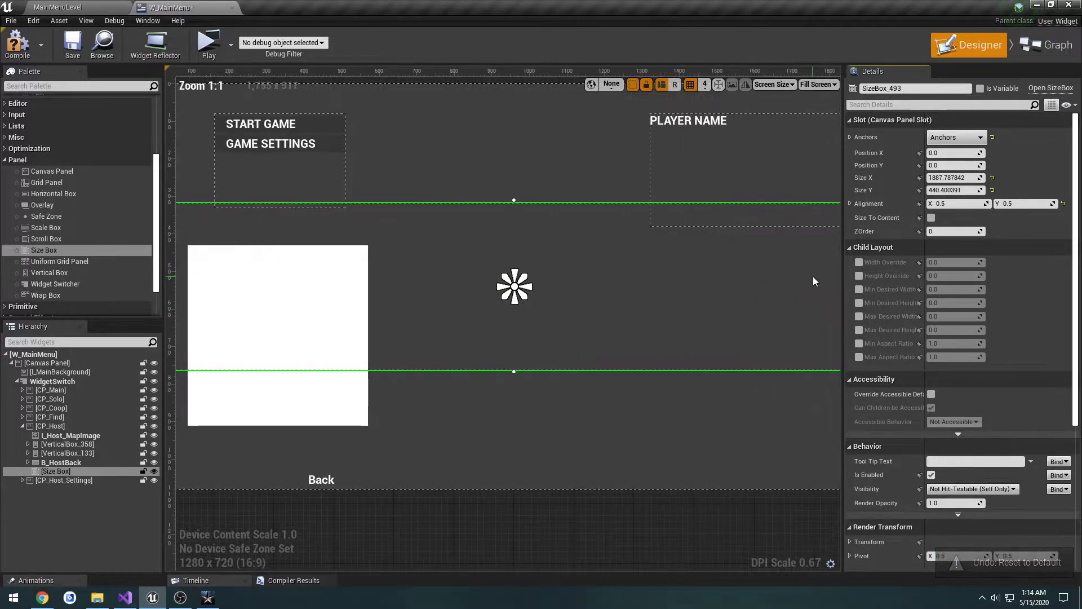
right_drag(812, 276, 702, 281)
scroll(686, 272, down, 2)
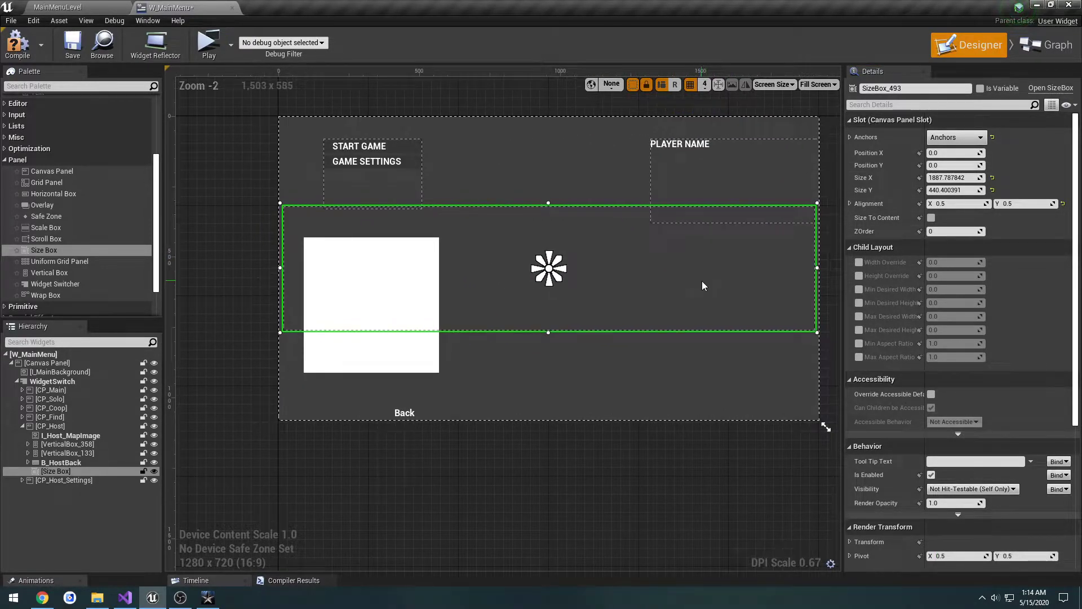
click(955, 177)
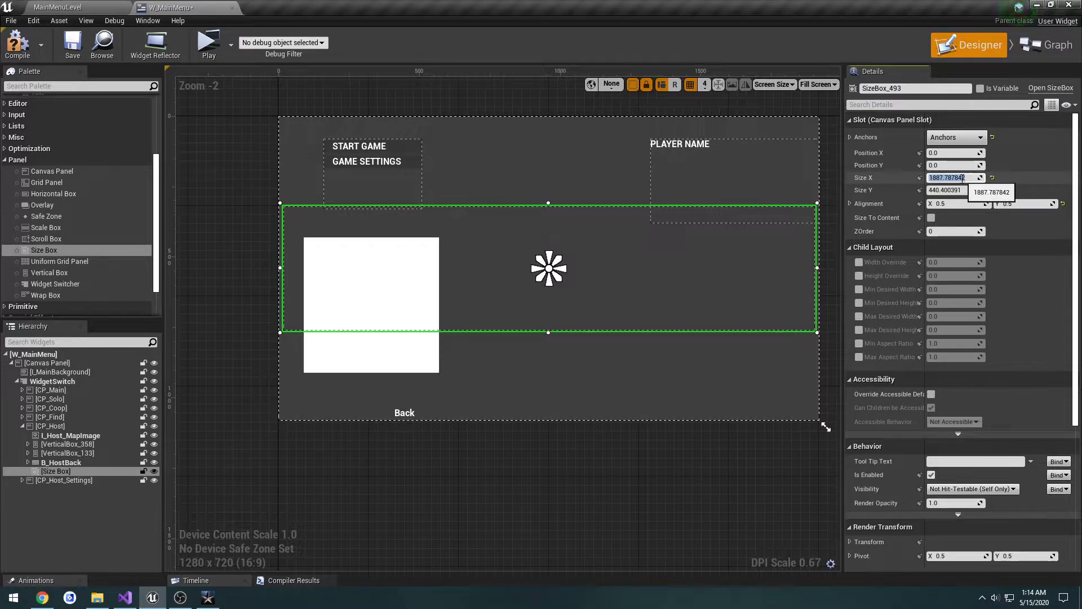
text(1880)
key(Tab)
text(4)
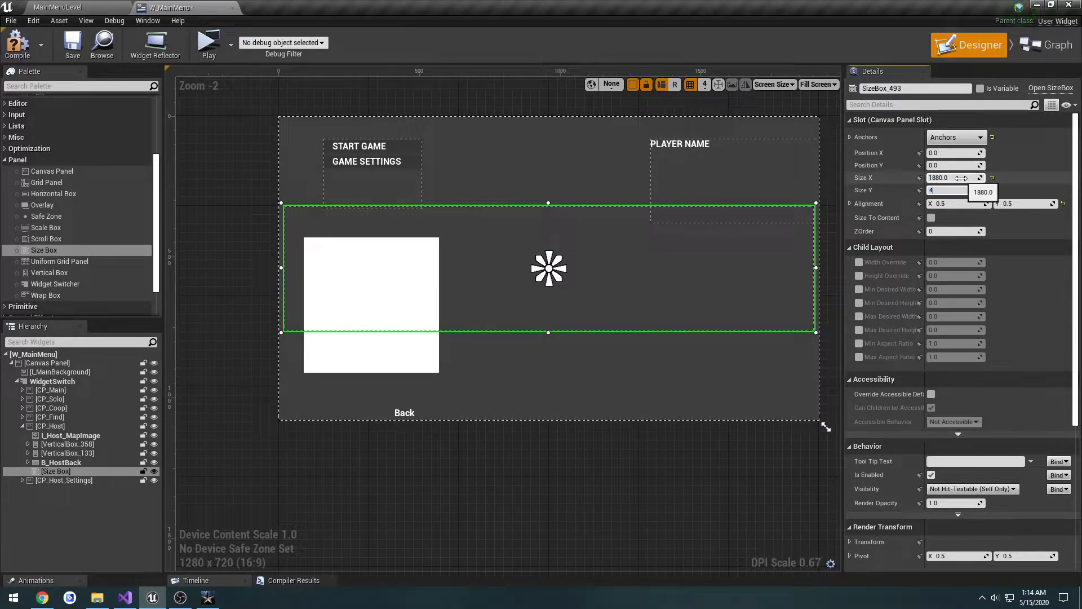
key(Return)
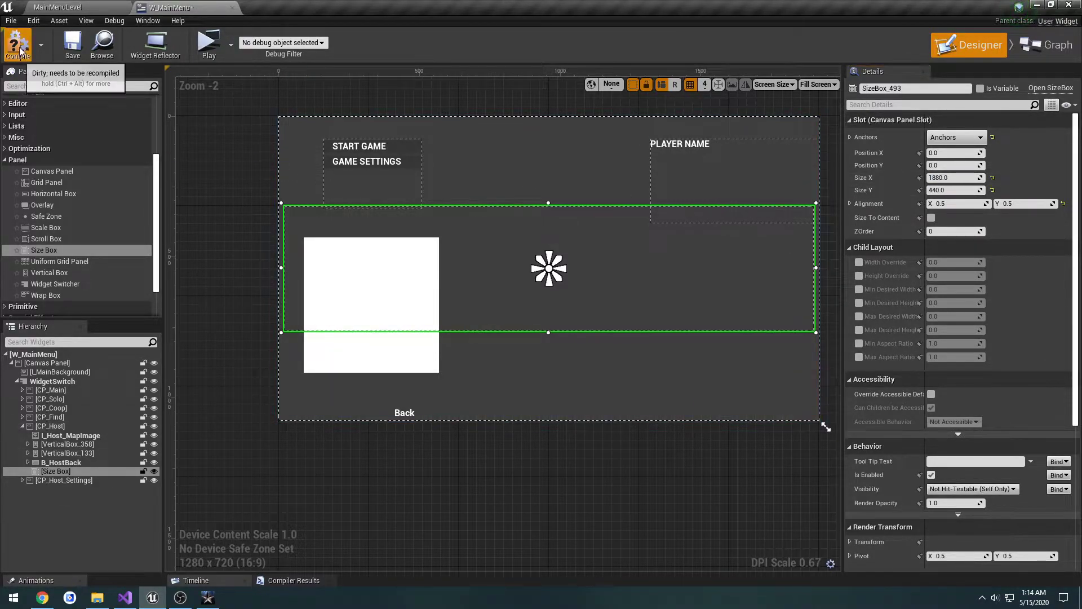
click(72, 45)
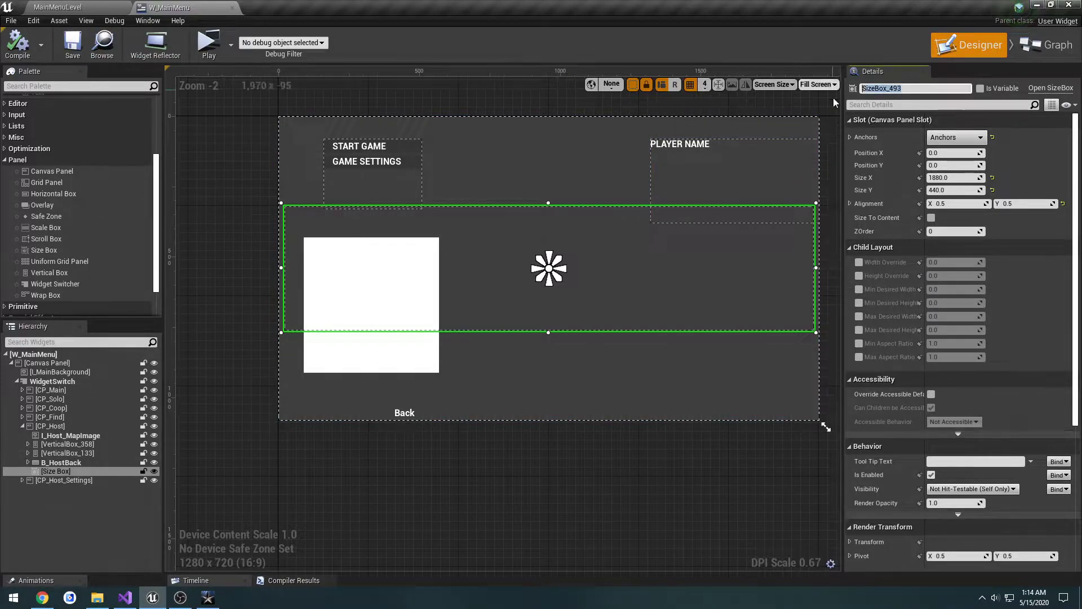
Step: Rename the size box as SB_ConfirmLeave, expose it as a variable and save the widget
text(SB_)
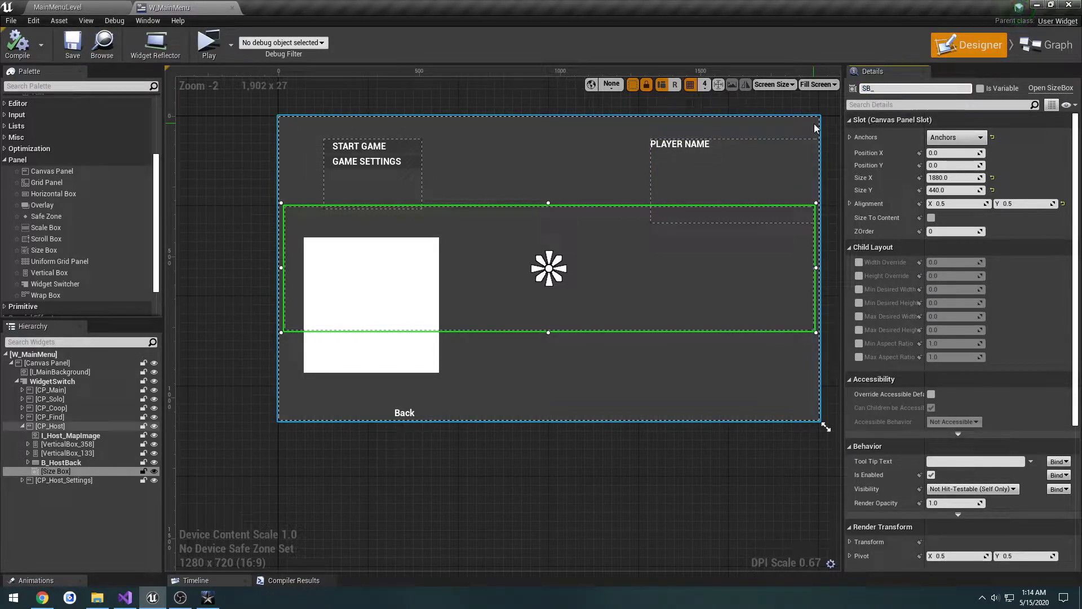
text(ConfirmLeave)
key(Return)
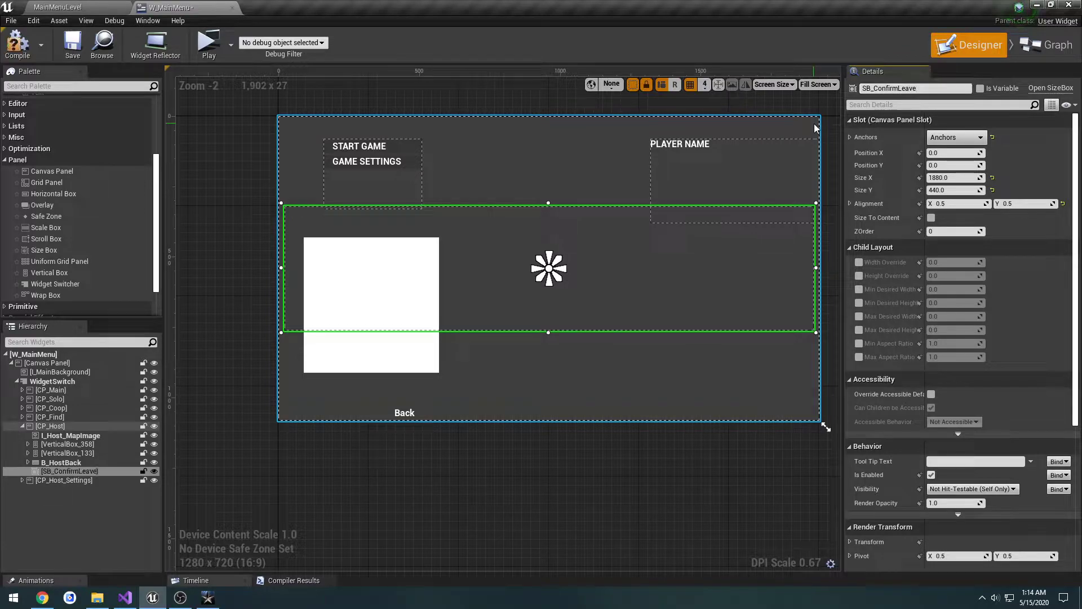
click(981, 88)
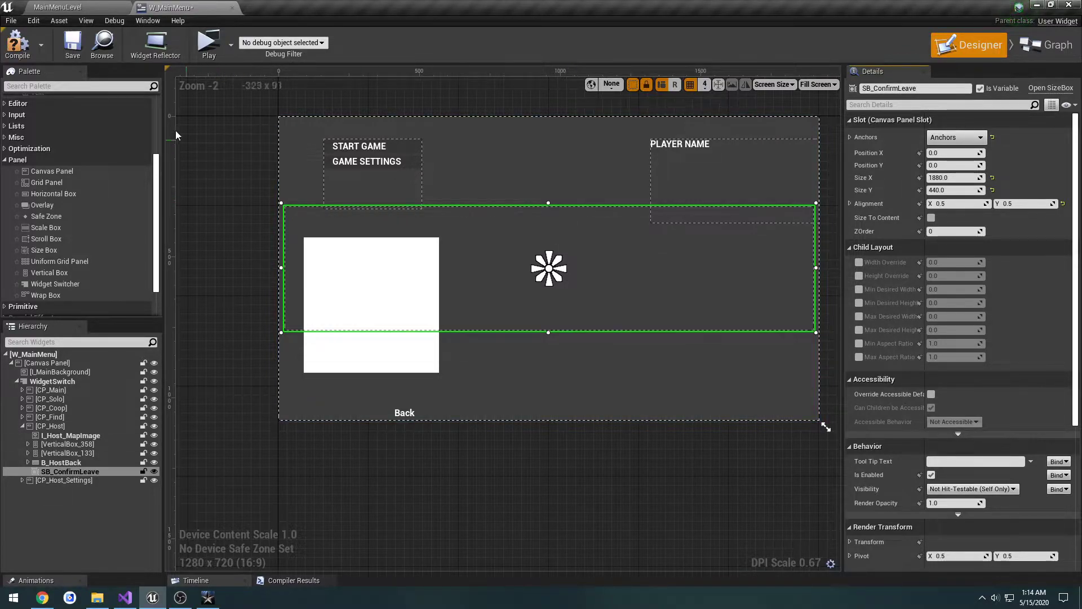
click(81, 50)
right_drag(218, 183, 219, 166)
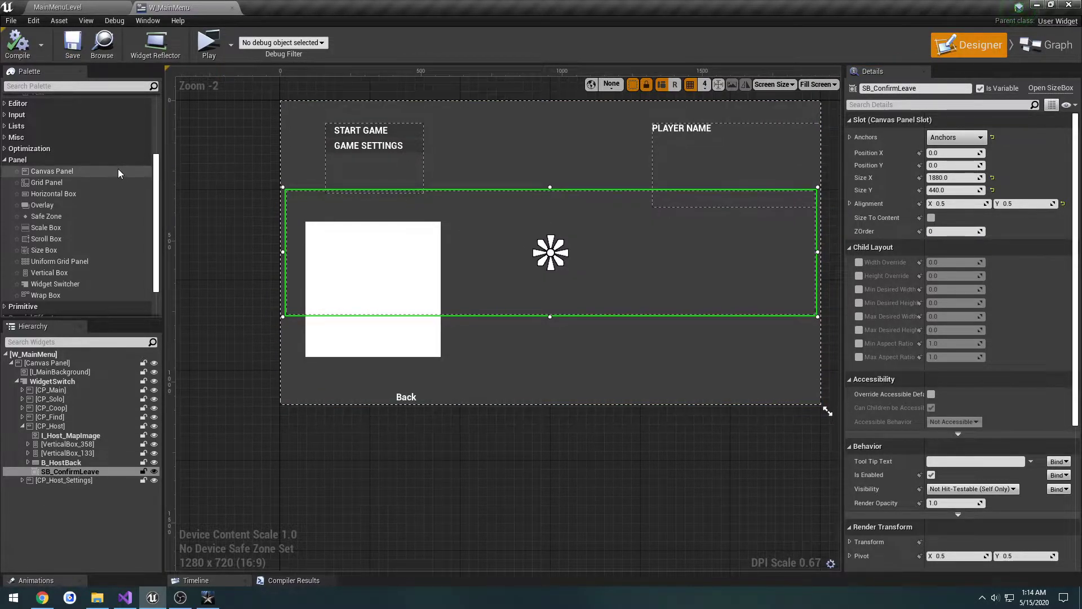
drag(157, 166, 157, 164)
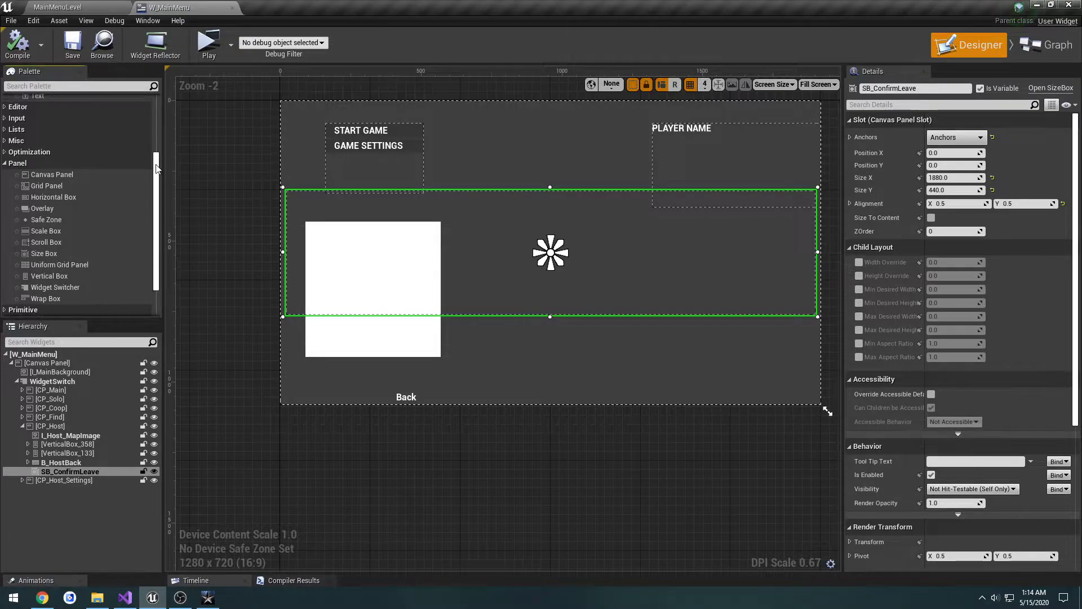
drag(92, 177, 529, 175)
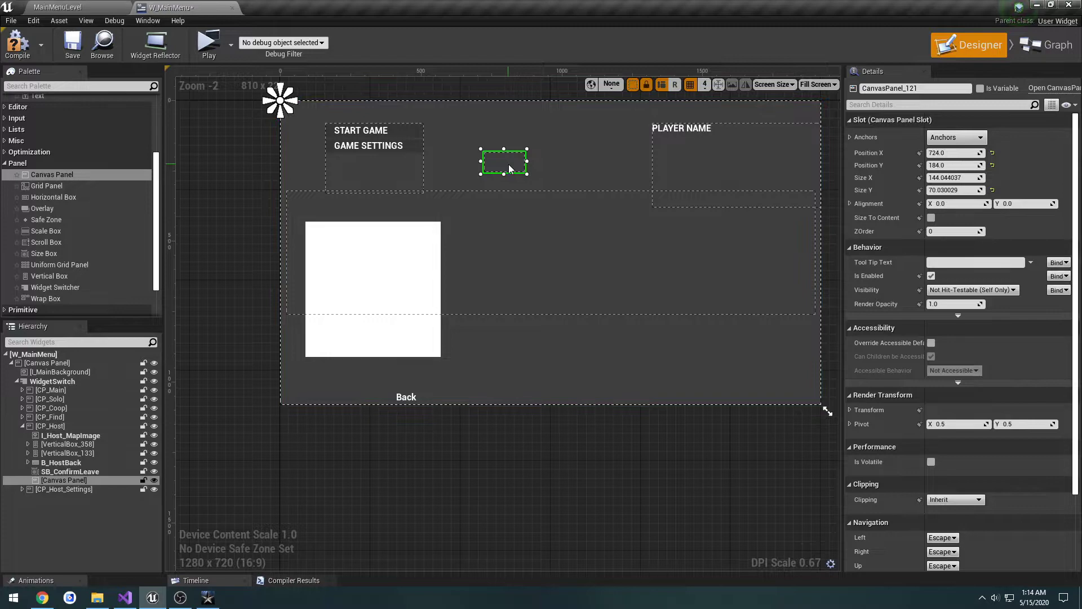
key(Delete)
Step: Replace the SB_ConfirmLeave size box with a Canvas Panel in the widget hierarchy
click(91, 471)
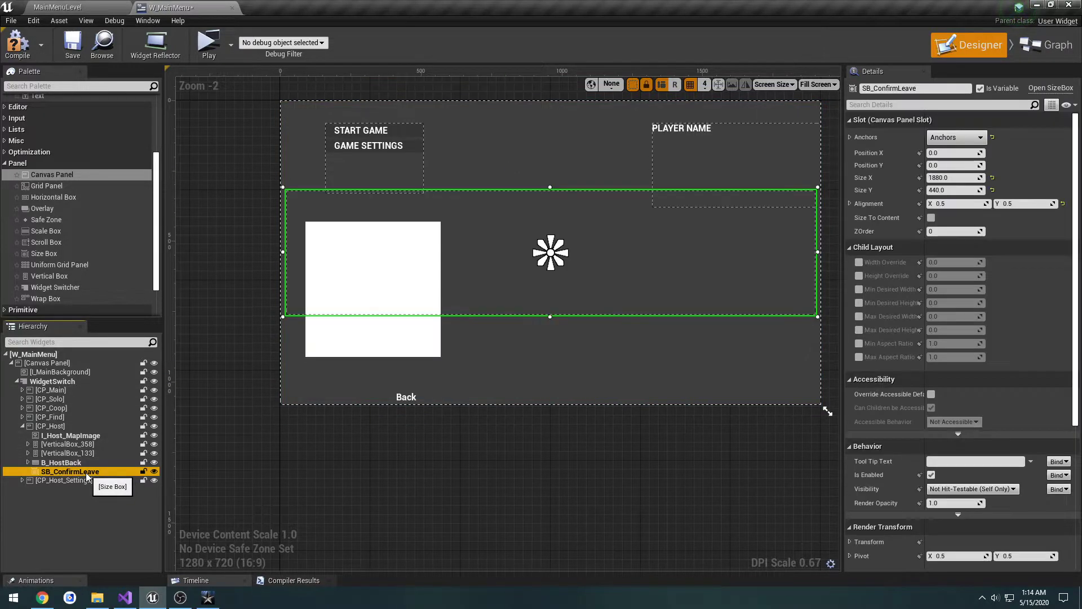
right_click(89, 472)
mouse_move(130, 566)
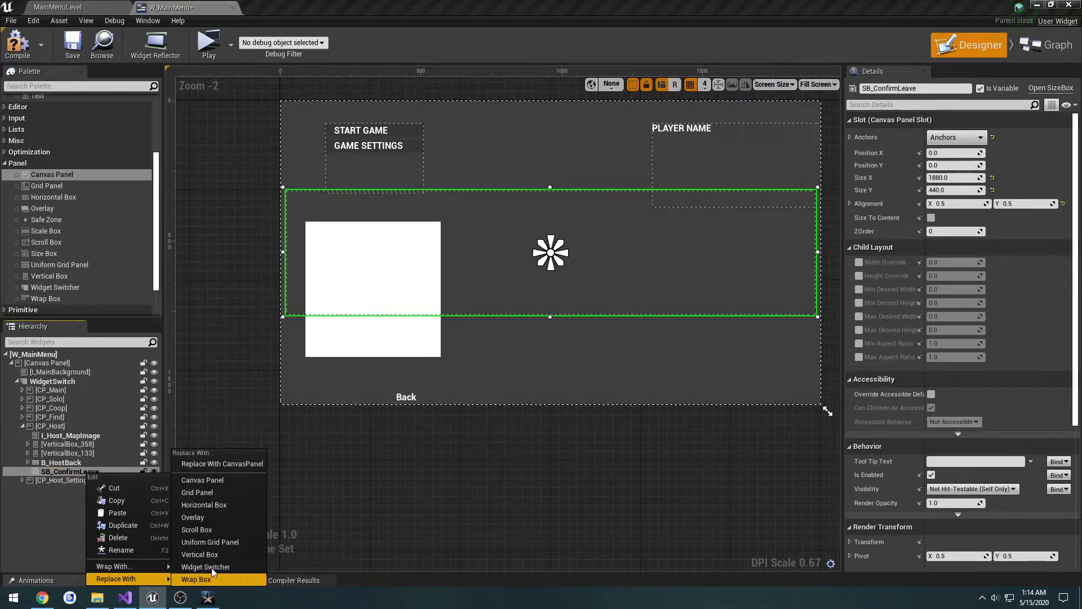
click(229, 482)
click(85, 471)
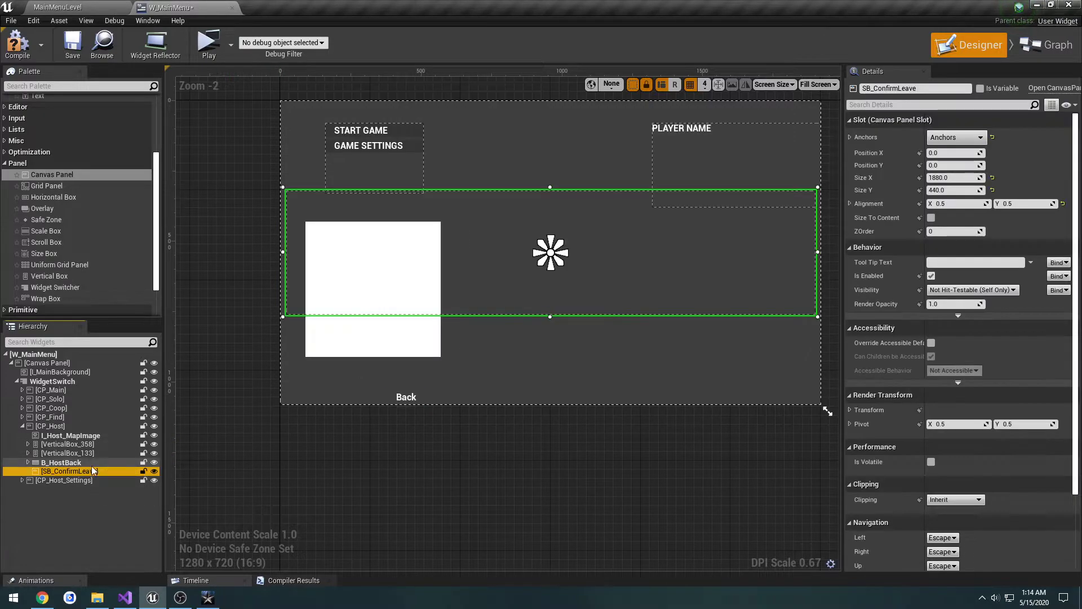
Step: Rename the replacement canvas panel as CP_ConfirmLeave, expose it as a variable and save the widget
drag(872, 90, 854, 92)
text(CP)
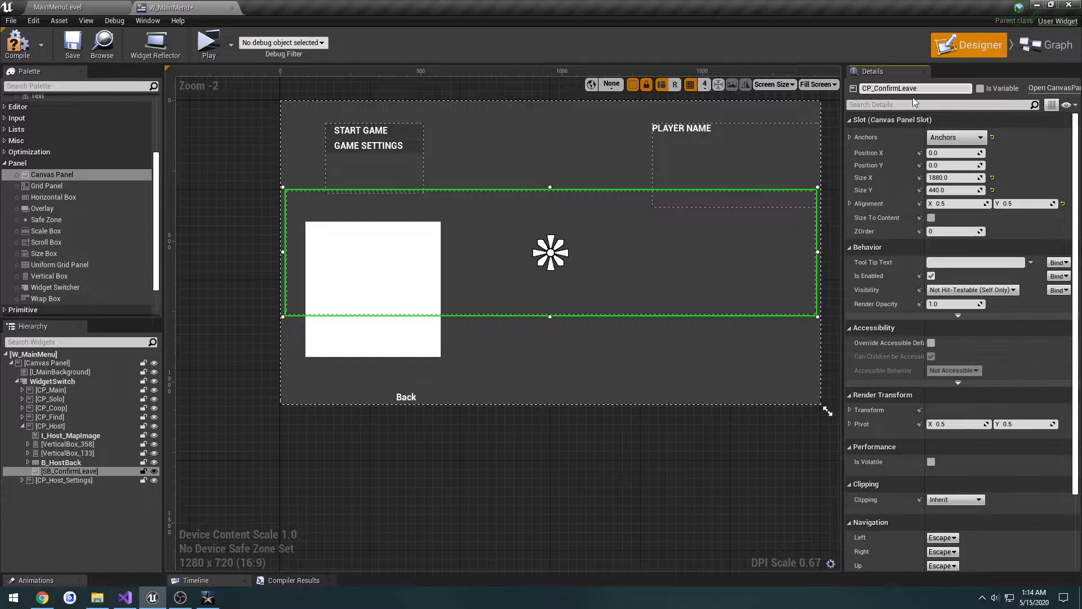
click(983, 88)
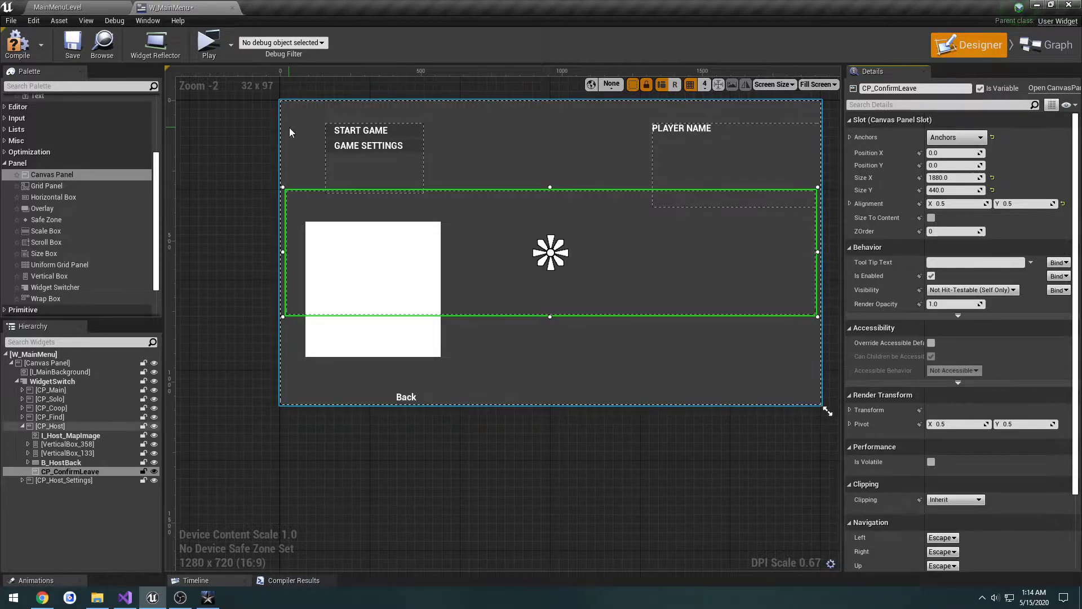
click(72, 43)
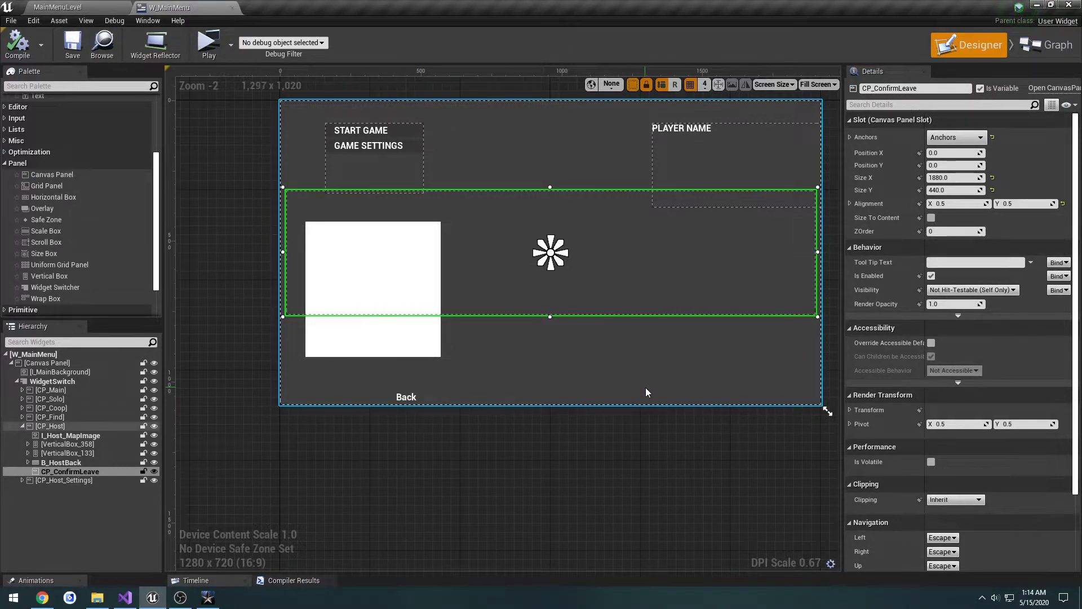
Step: Add an Image widget as a child of the CP_ConfirmLeave canvas panel
scroll(135, 200, up, 4)
scroll(126, 200, up, 2)
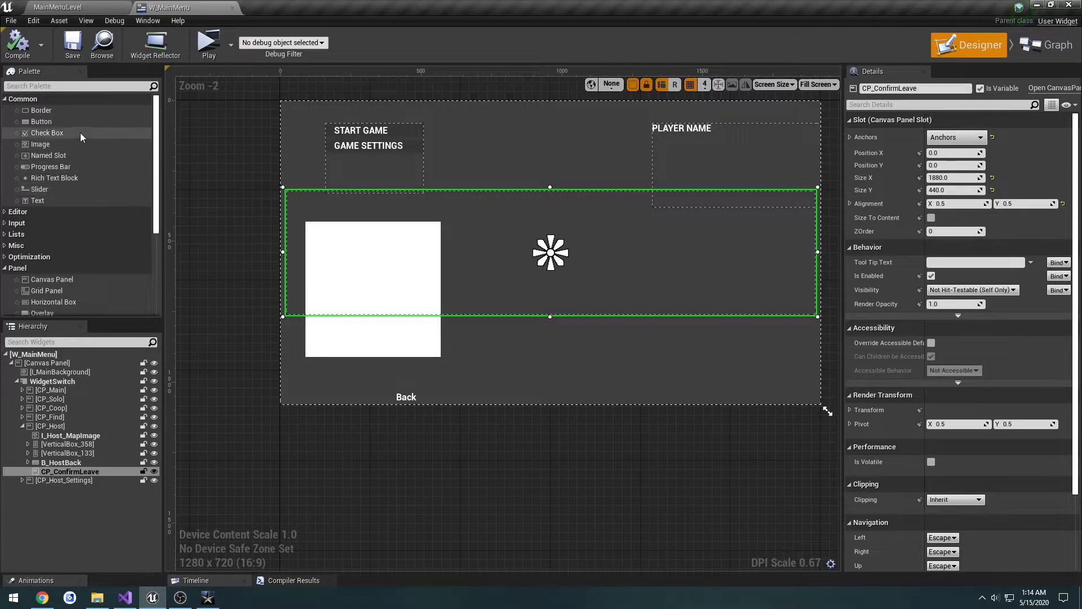
drag(36, 144, 84, 472)
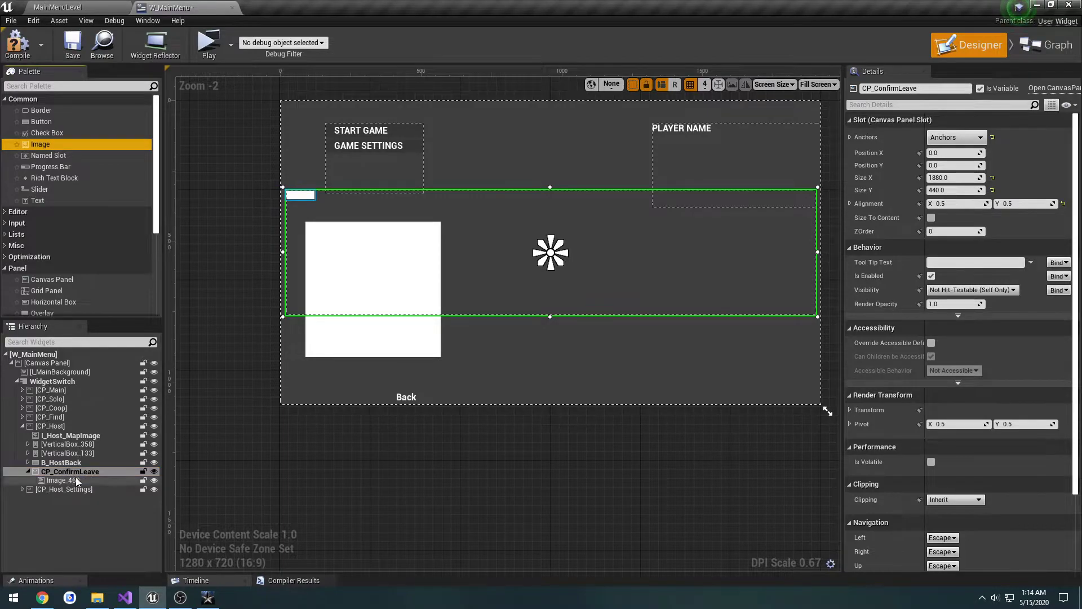
Step: Anchor the image to stretch across the whole panel and reset its right and bottom offsets to their defaults
click(956, 137)
click(1050, 285)
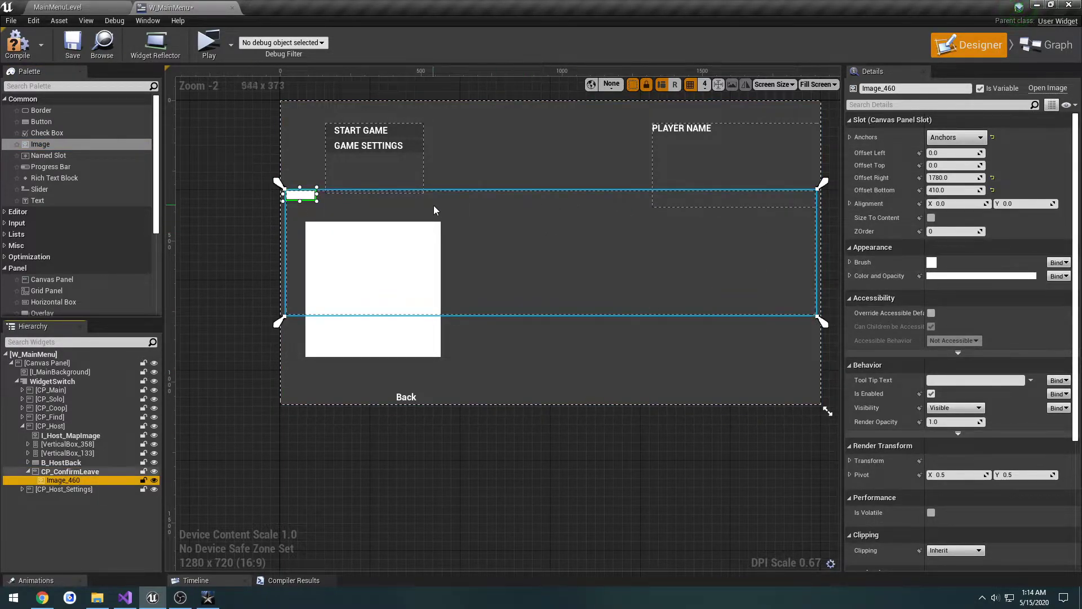
click(992, 177)
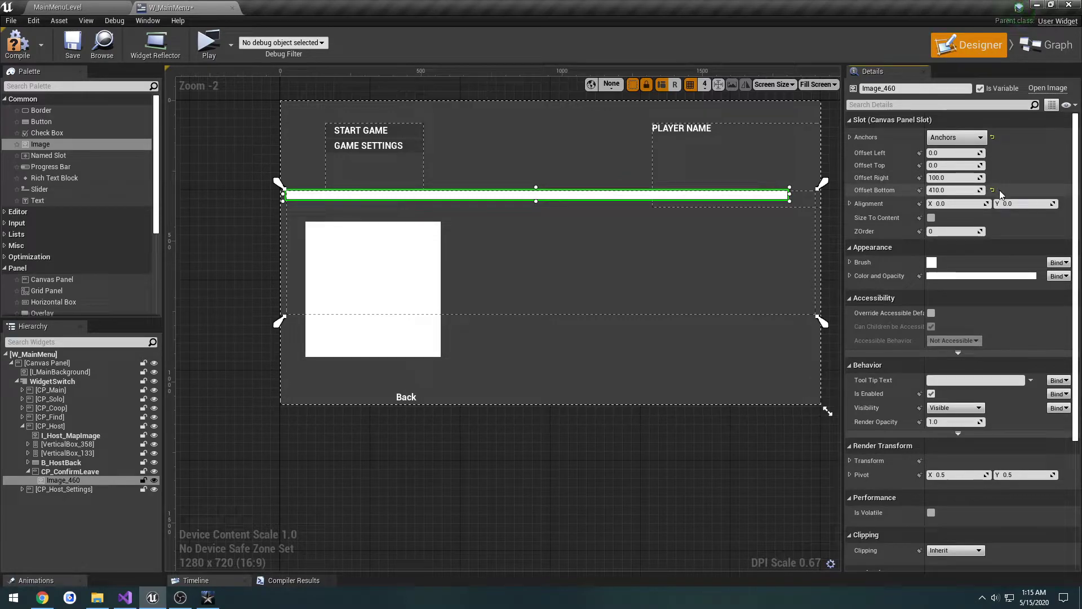
click(993, 190)
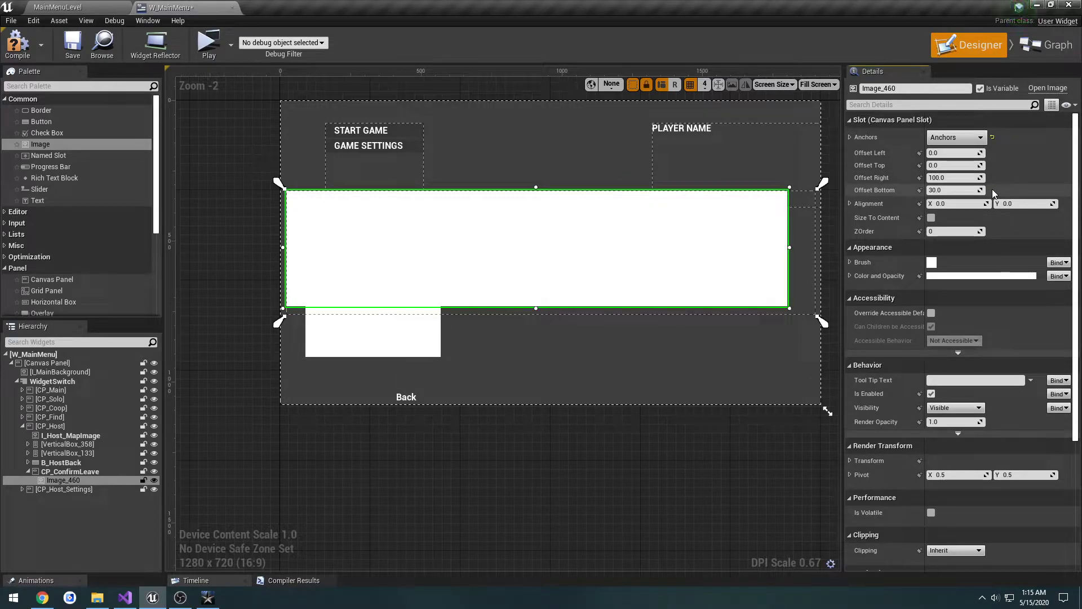
Step: Move the image to about 68 from the panel's left edge and 12 from its top, and anchor it to the panel's centre
drag(647, 253, 666, 257)
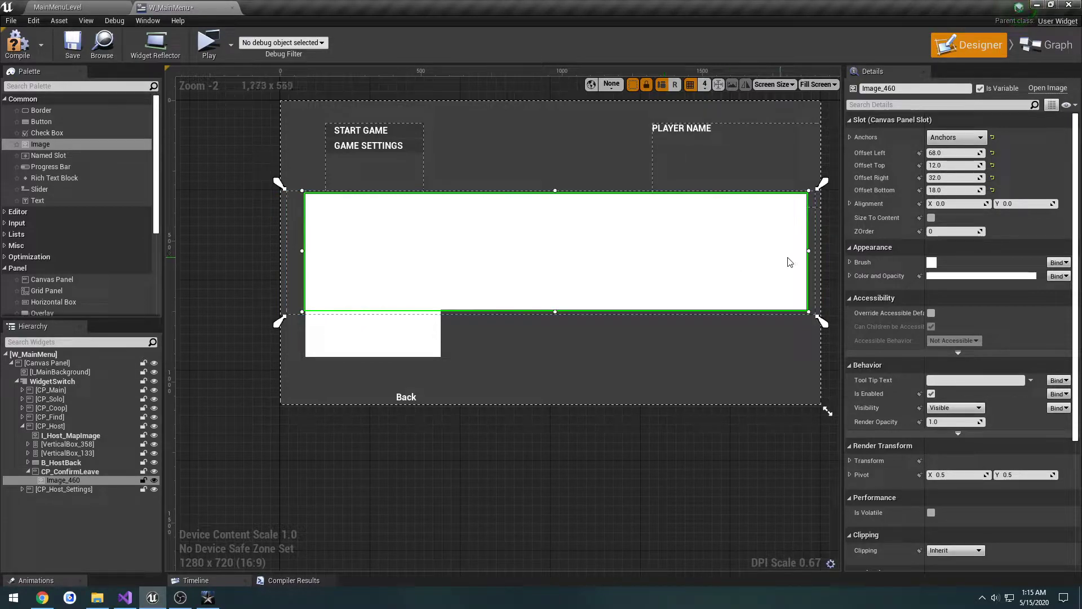
click(811, 250)
click(697, 257)
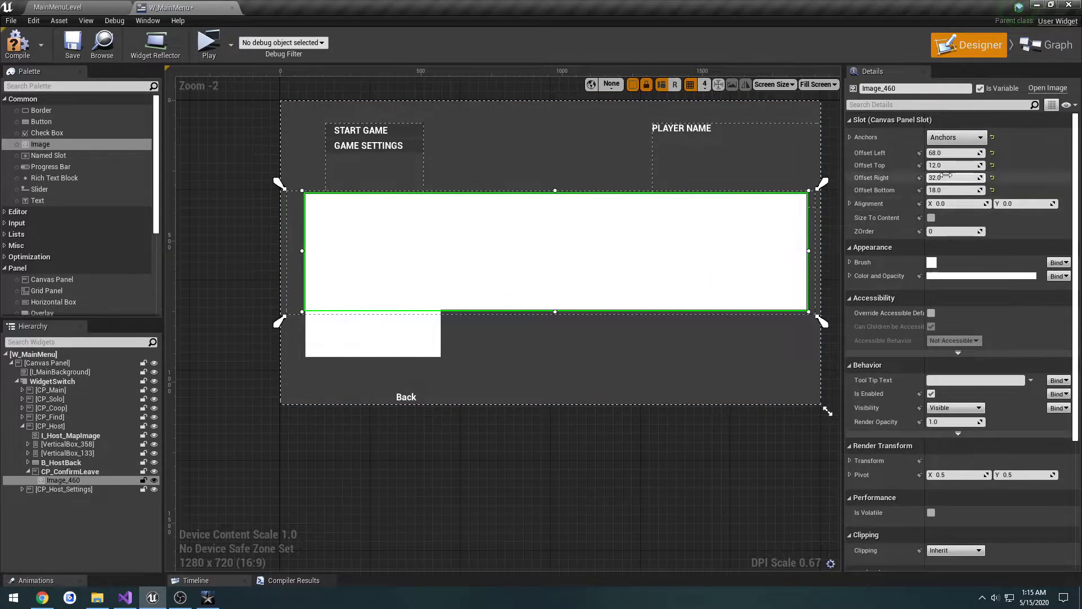
click(957, 137)
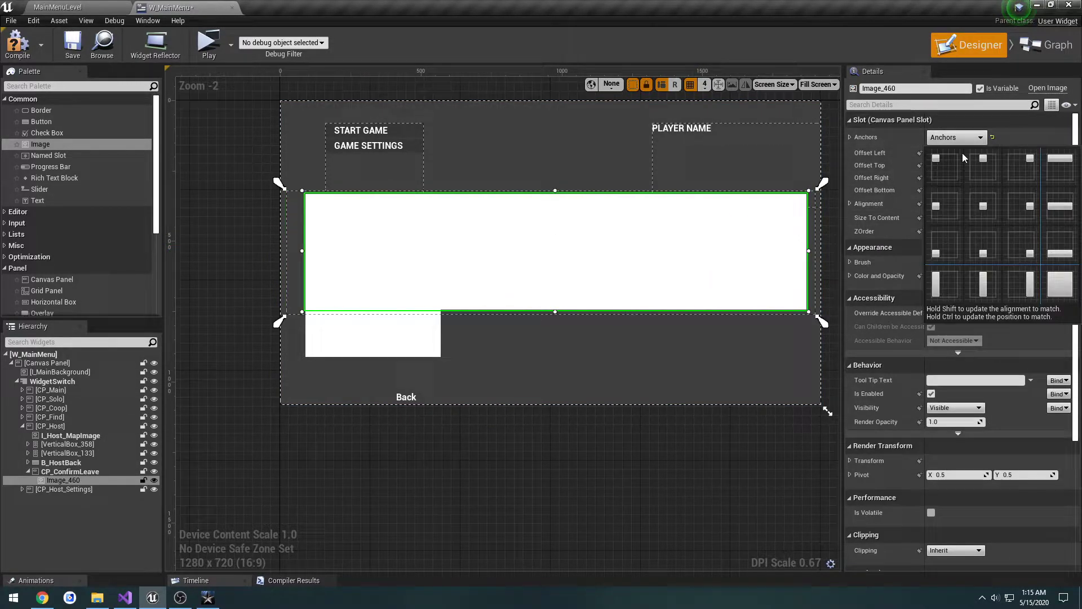
click(983, 207)
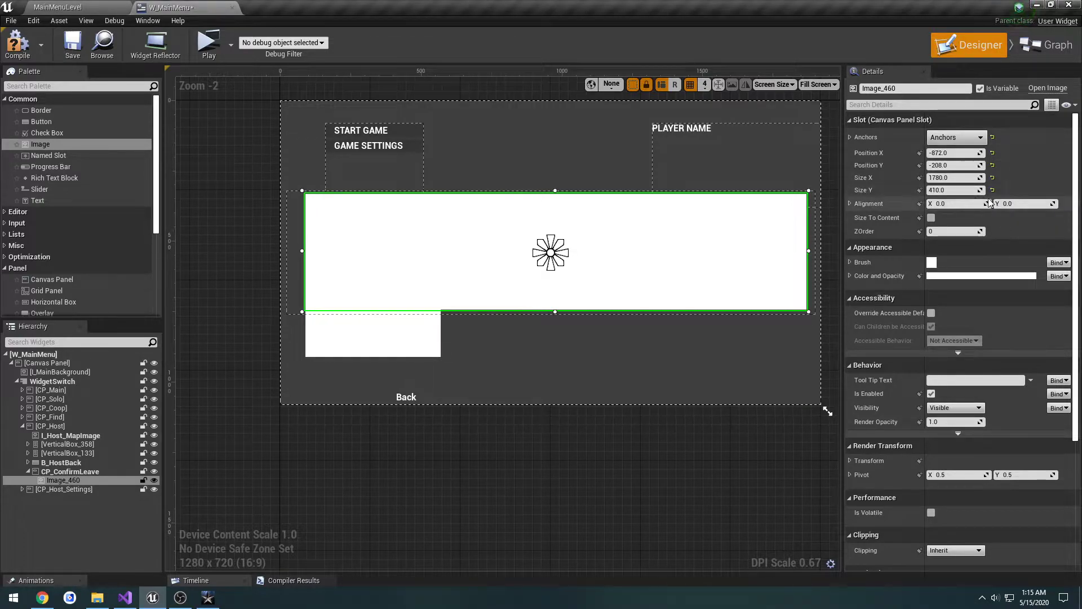
Step: Reset the image's X and Y position to 0 and set its alignment to 0.5 on both axes
click(993, 164)
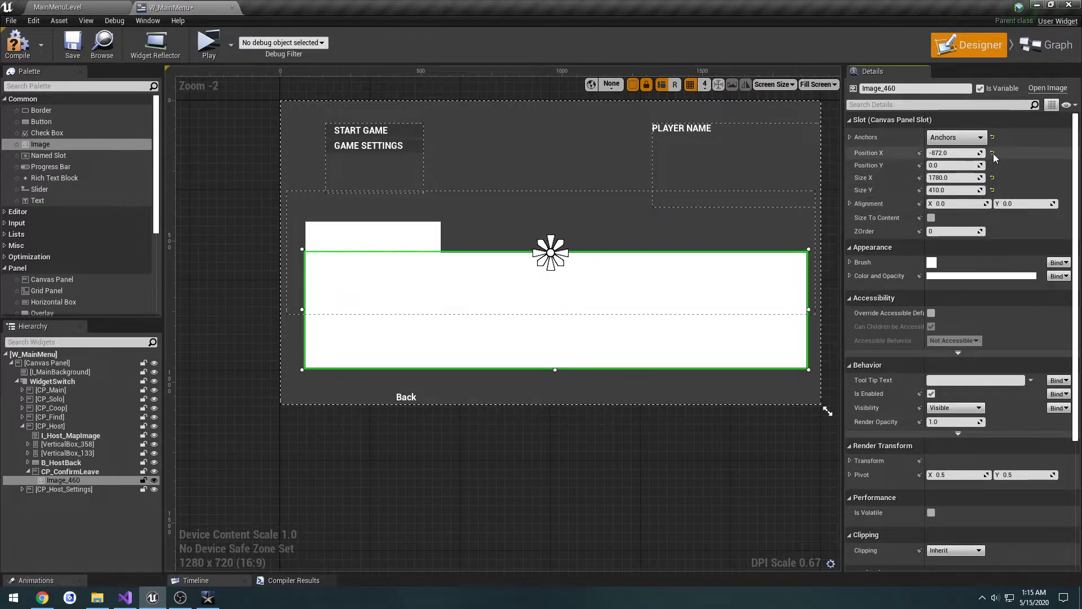
click(993, 152)
click(952, 204)
text(0)
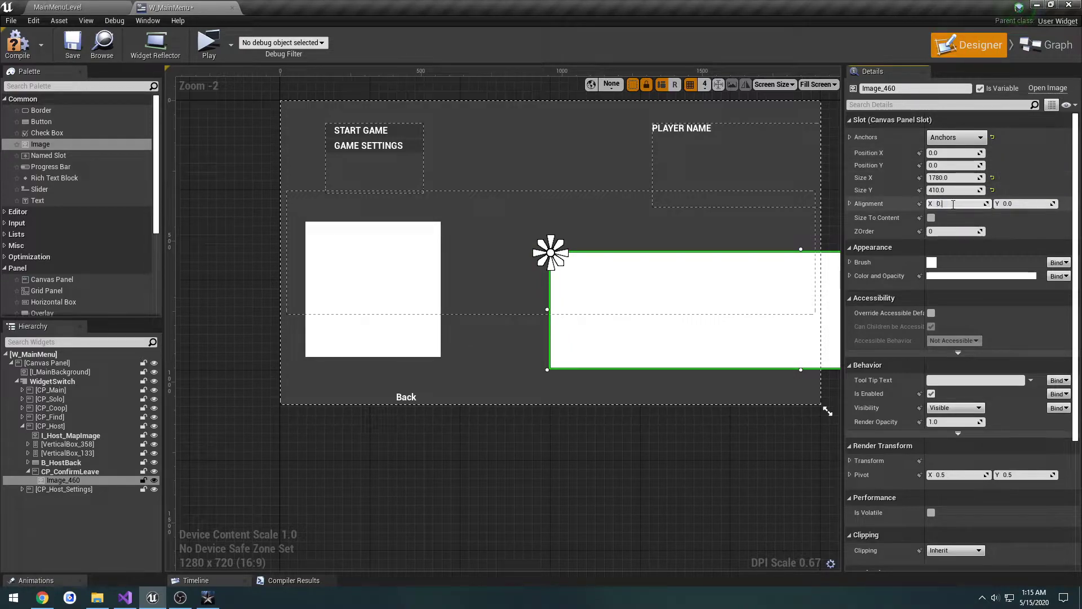
text(.5)
key(Tab)
text(0.5)
key(Return)
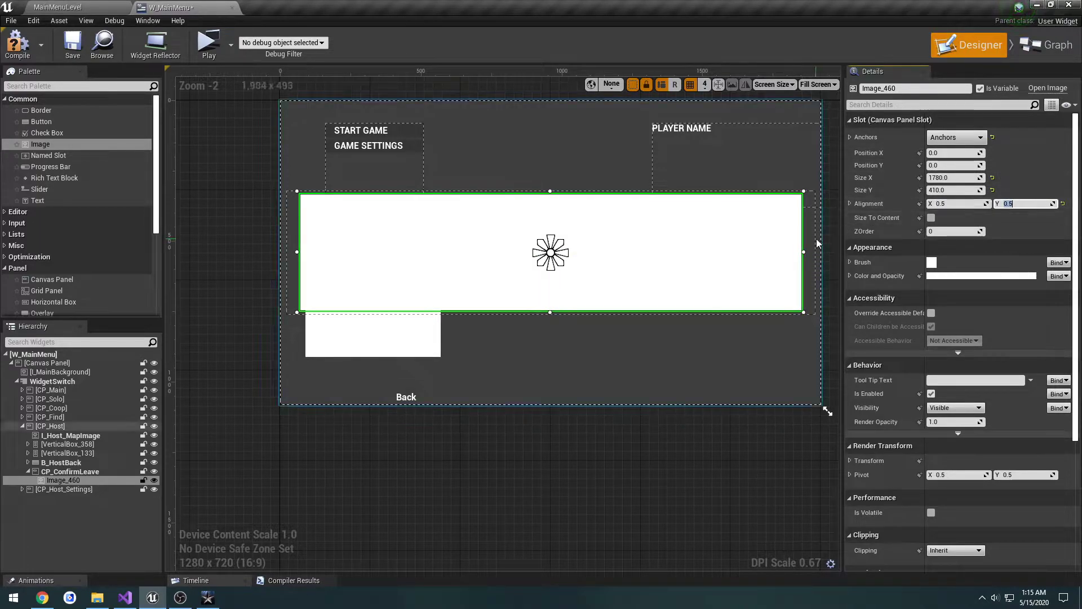
Step: Set the background image's size to 1880 by 440
click(816, 238)
click(818, 245)
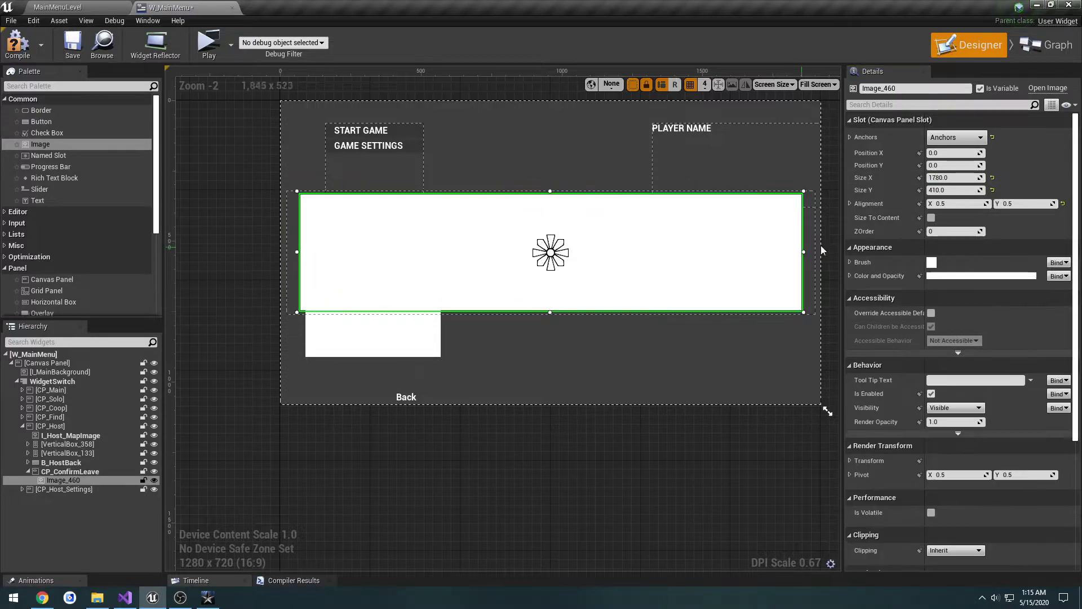
key(Tab)
text(440)
key(Return)
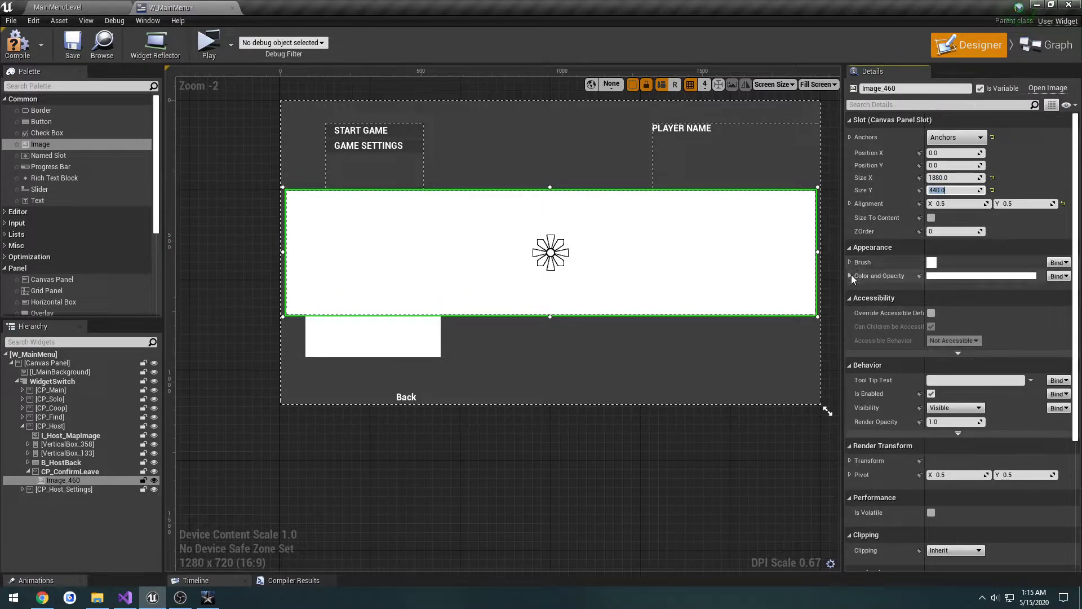
Step: Darken the image's Color and Opacity to a near-black grey with a value of about 0.0156, using the game's dialog as reference
click(933, 263)
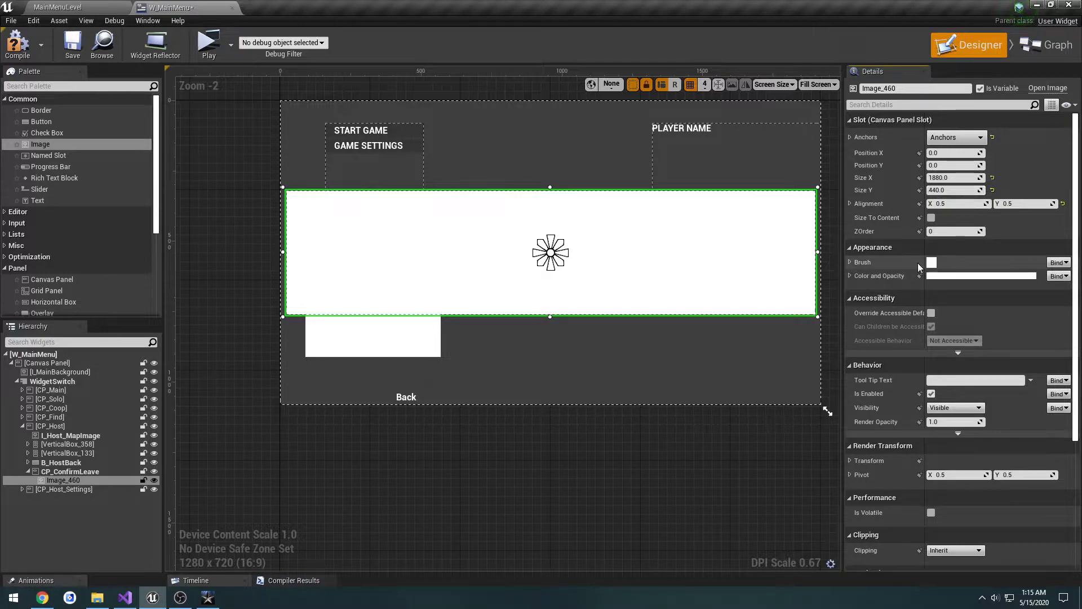
click(849, 276)
click(981, 275)
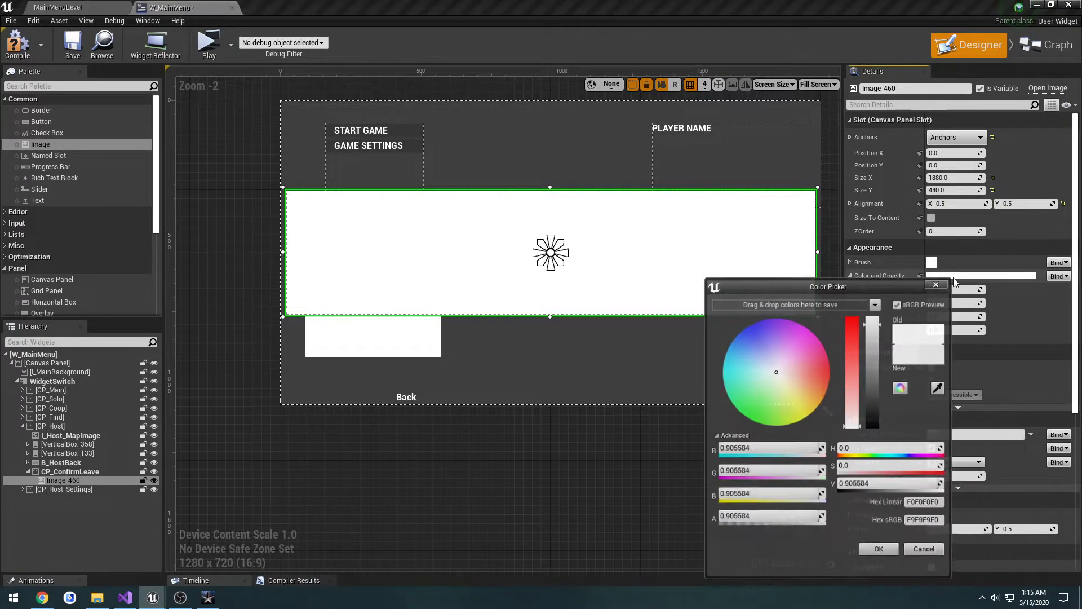
drag(874, 339, 880, 401)
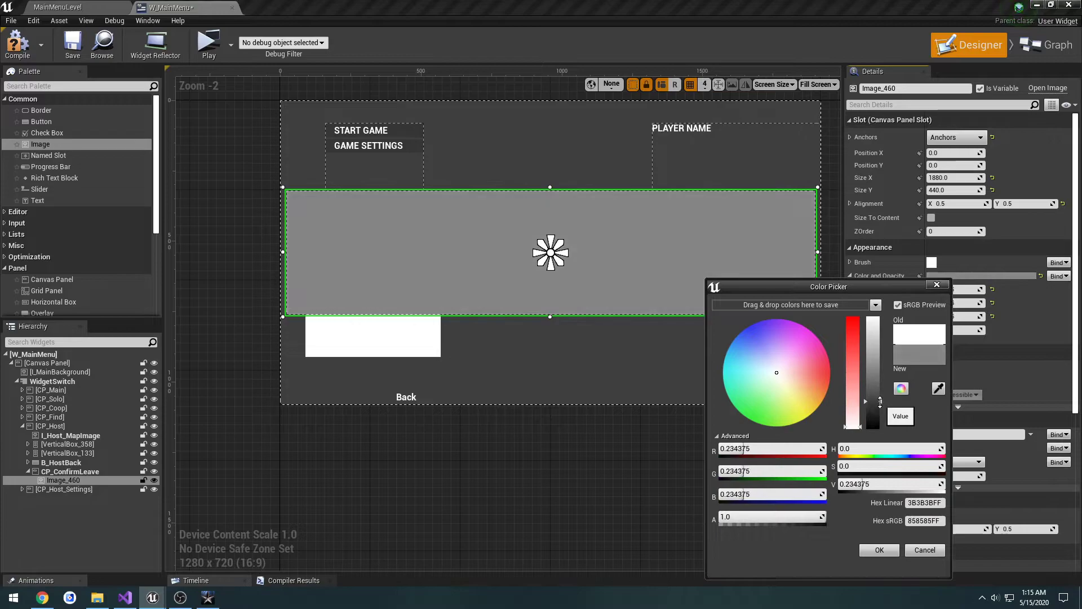
key(alt+Tab)
key(alt+Tab)
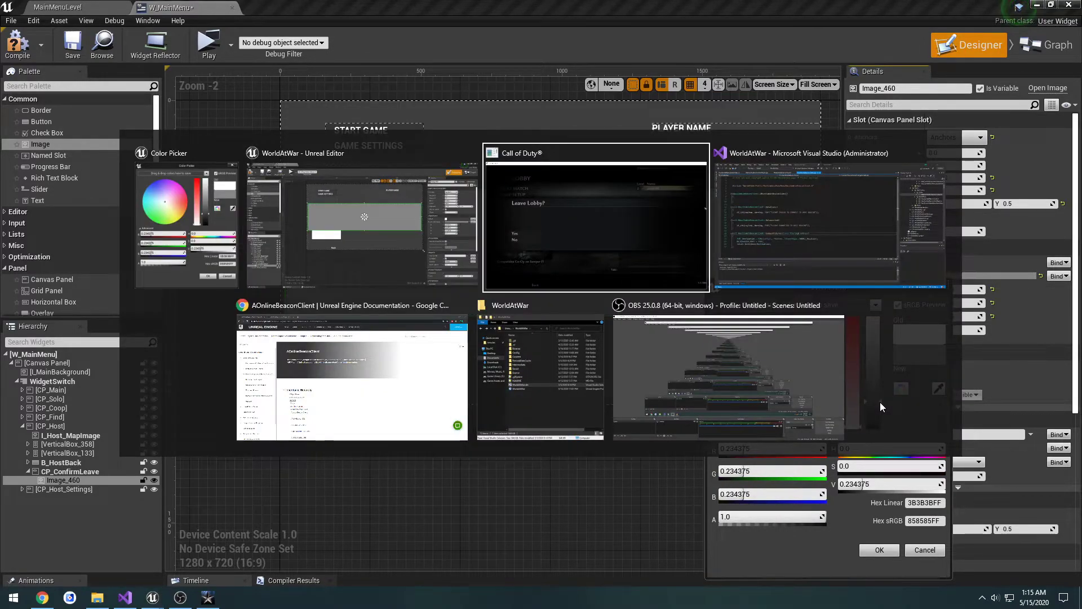
key(alt+Tab)
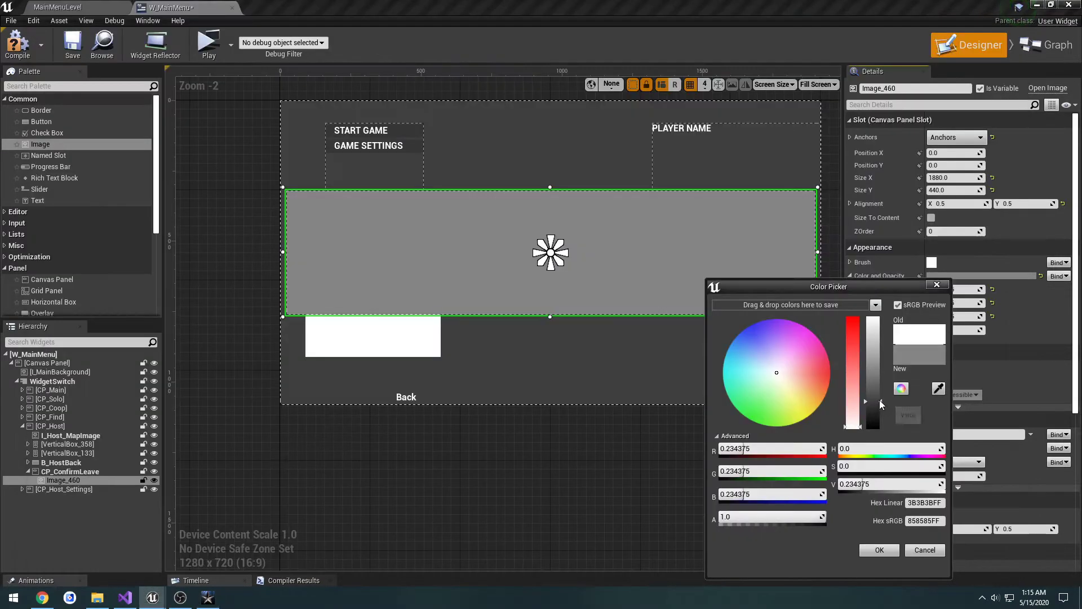
drag(879, 400, 878, 427)
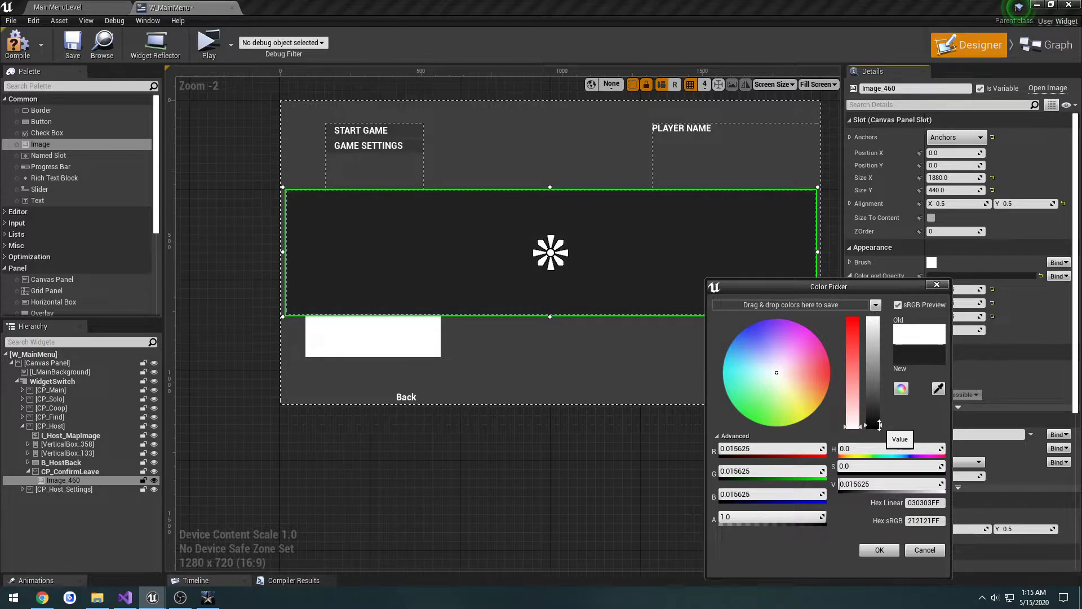
Step: Set the alpha of the image's colour to 0.9 and accept the colour
click(760, 516)
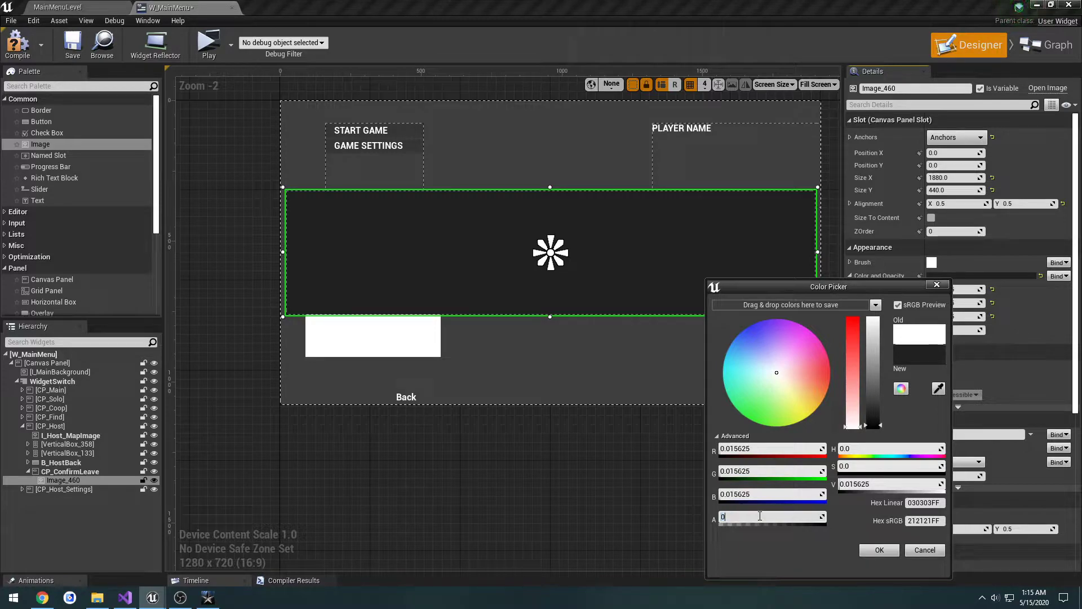
key(Return)
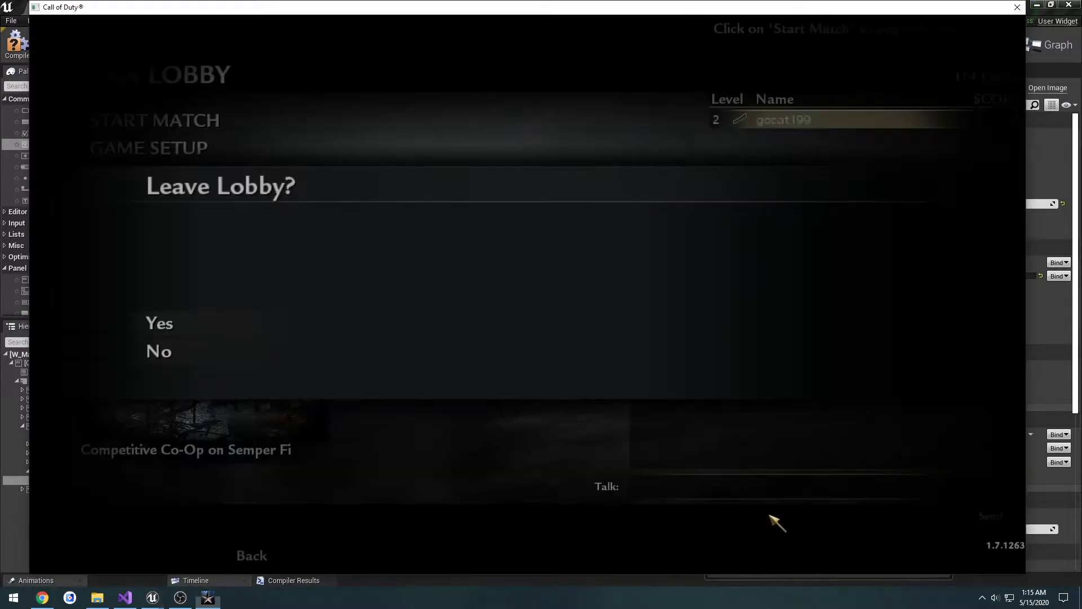
key(alt+Tab)
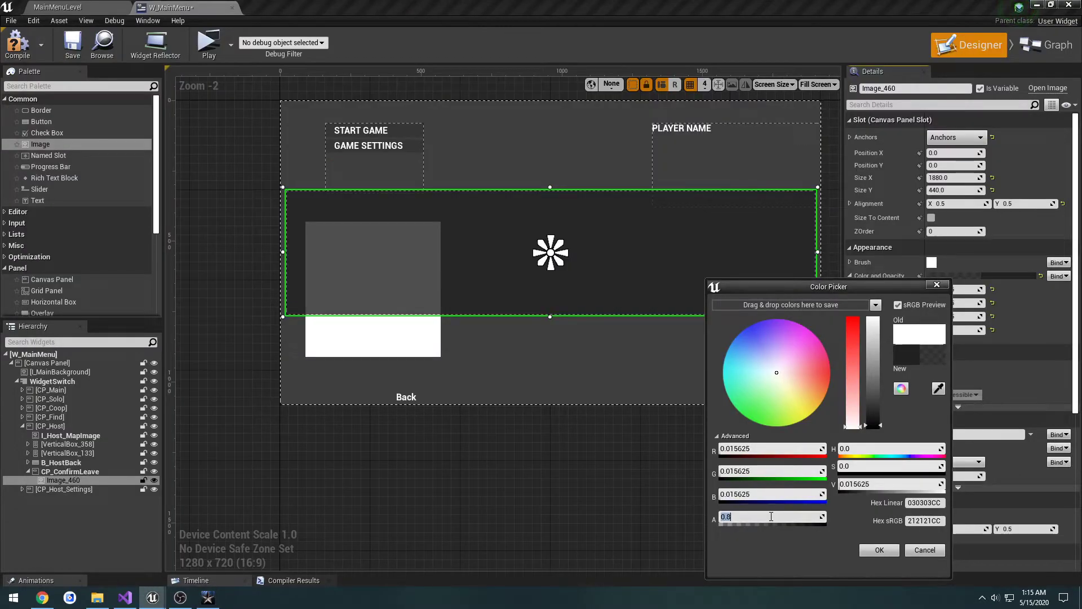
text(0.9)
key(Return)
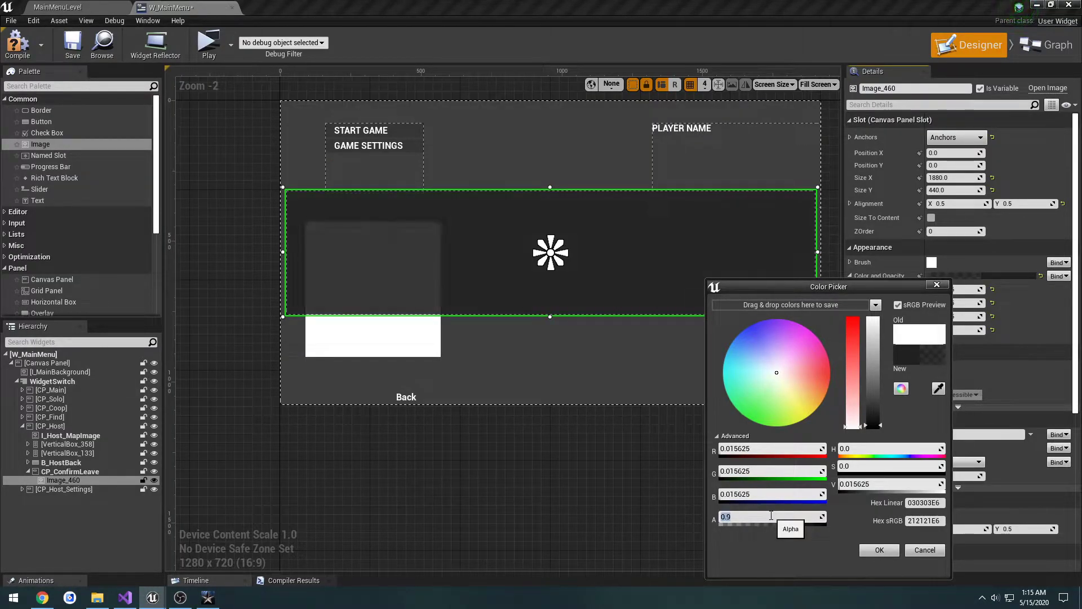
click(879, 549)
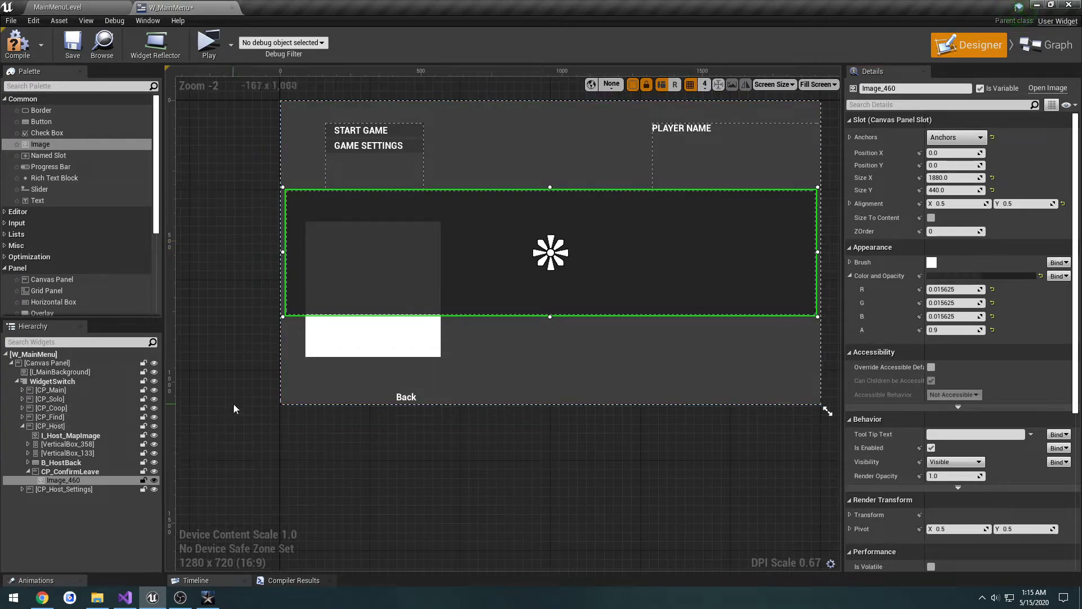
Step: Stop exposing the image as a variable and save the widget
click(981, 89)
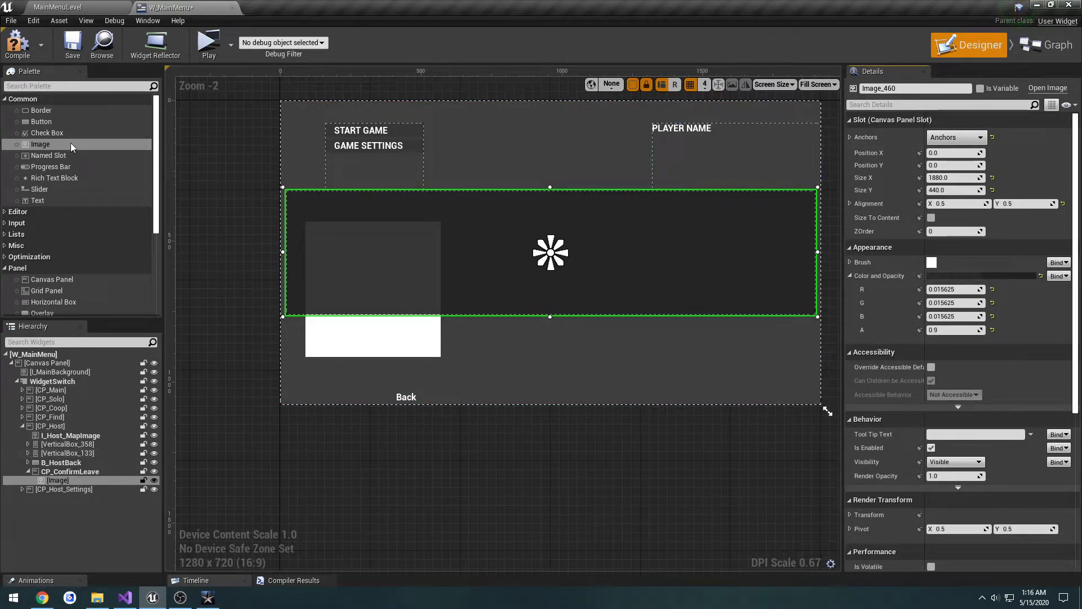
click(78, 44)
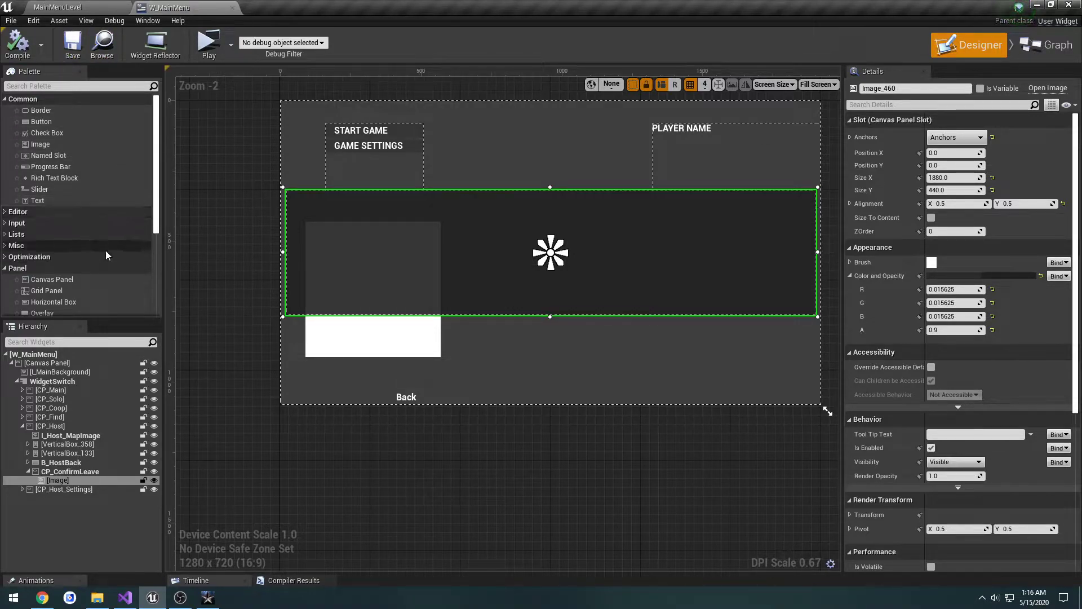
Step: Add a Vertical Box as a child of the CP_ConfirmLeave canvas panel, at about X 216 and Y 144
scroll(106, 250, down, 3)
scroll(81, 263, down, 5)
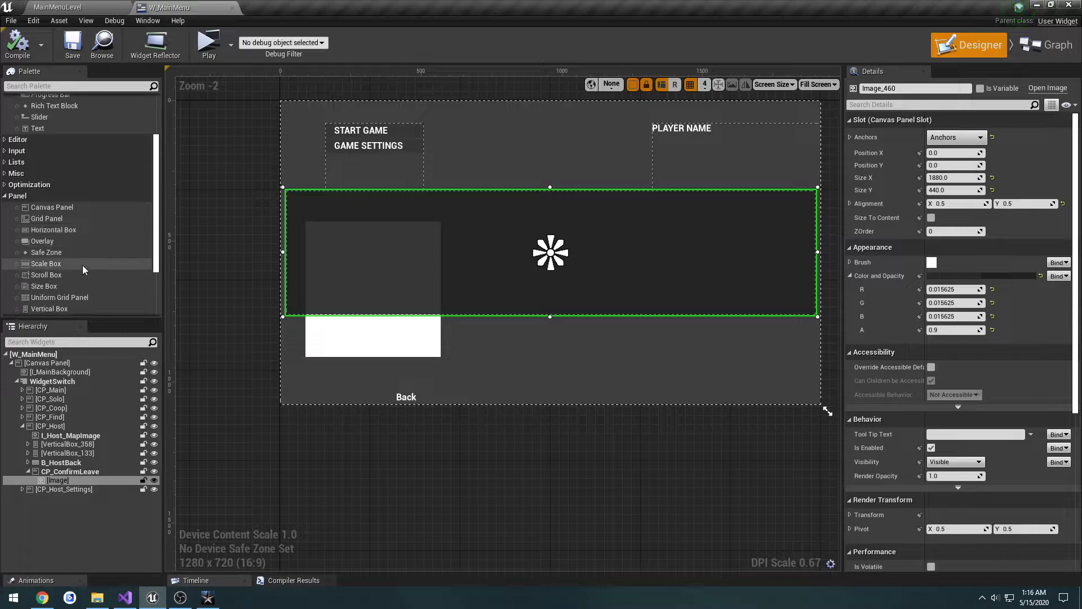
scroll(70, 264, down, 1)
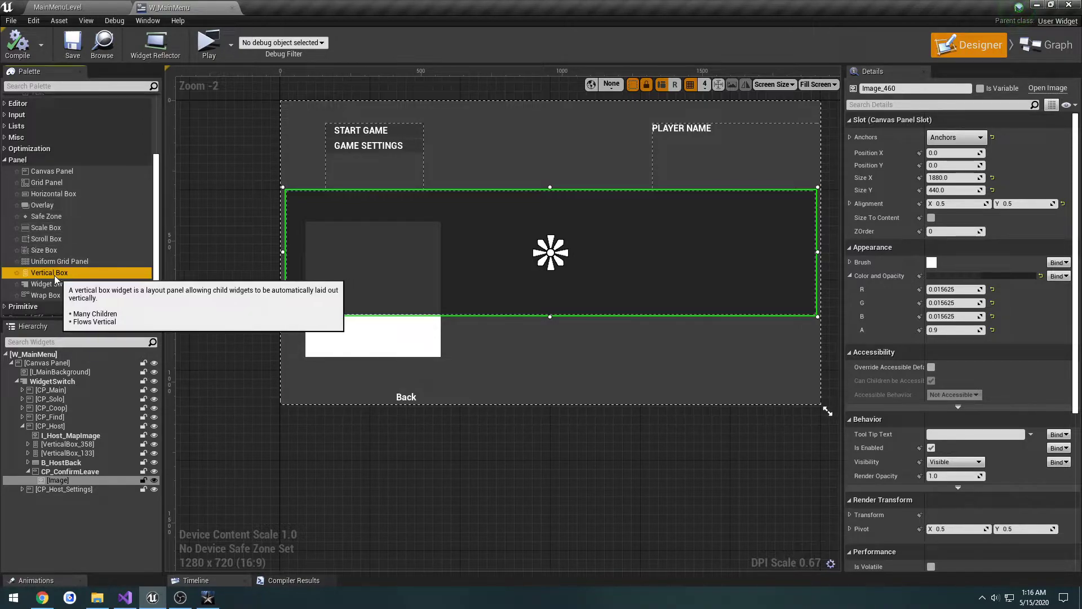
drag(54, 273, 344, 236)
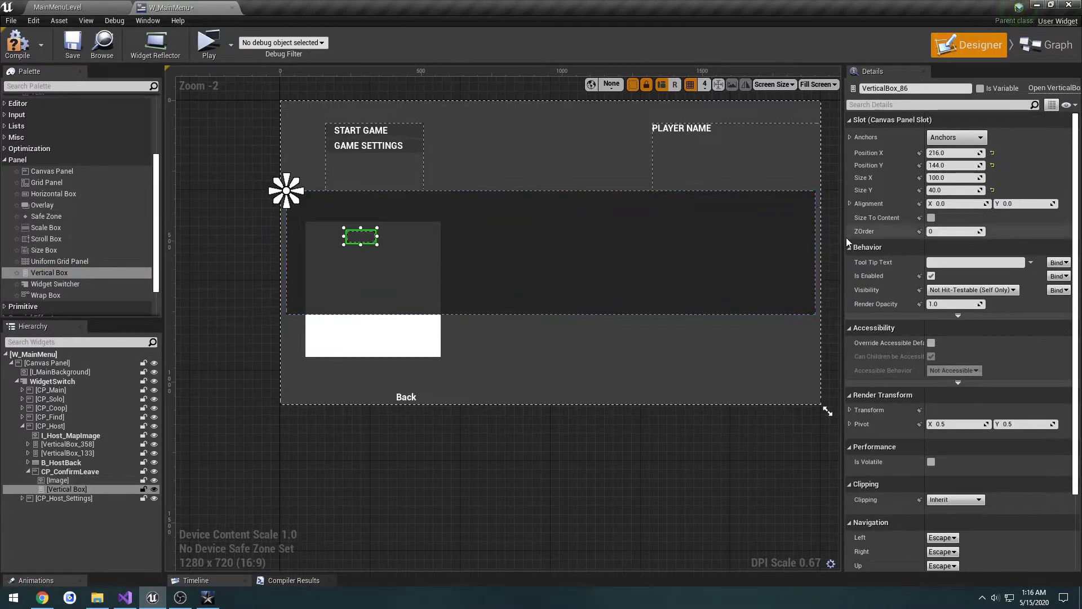
click(956, 137)
click(954, 161)
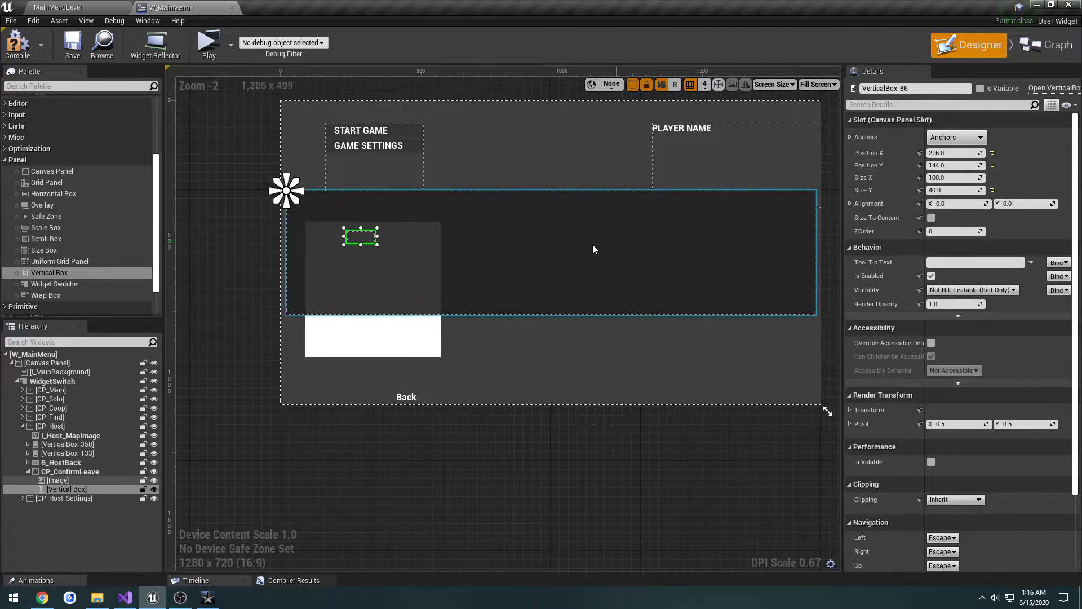
Step: Resize the vertical box to about 464 by 238 and place it at about X 76 and Y 188, following the game's dialog
drag(377, 244, 420, 304)
key(alt+Tab)
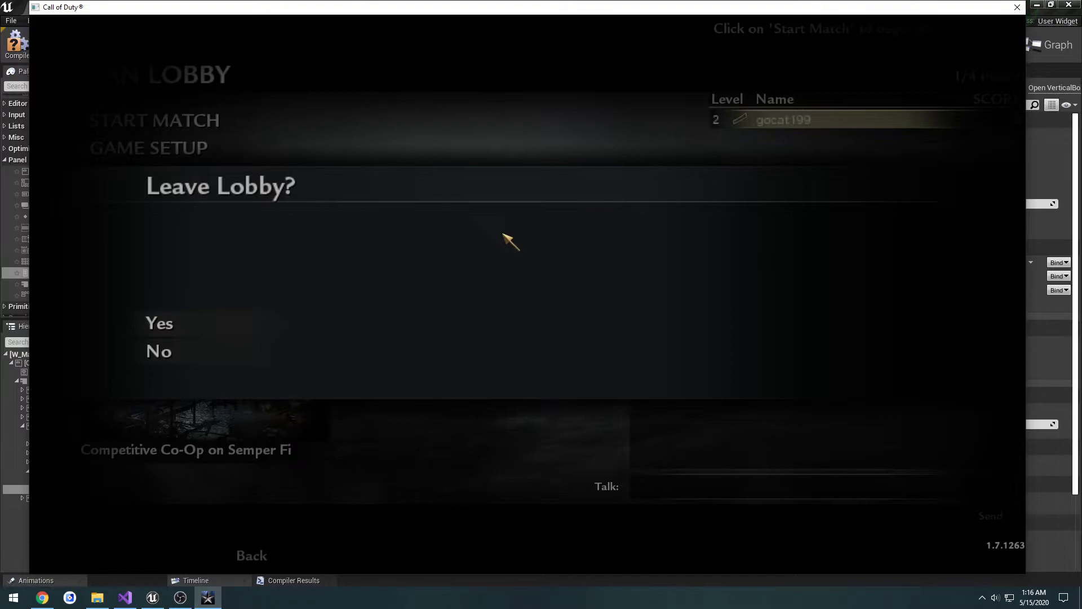
key(alt+Tab)
drag(400, 253, 441, 276)
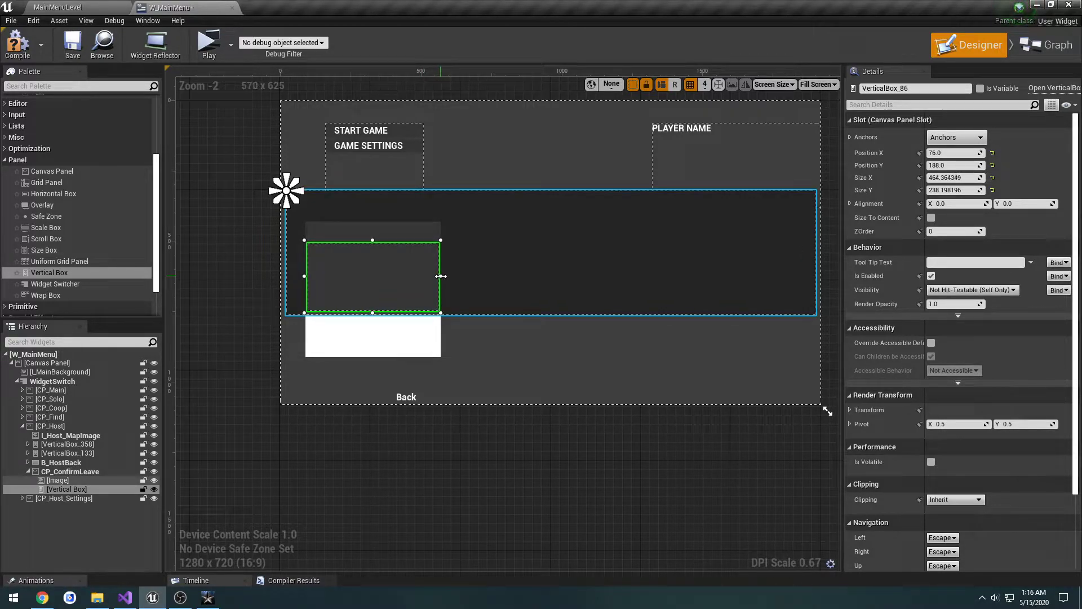
Step: Reset the vertical box's X and Y position to 0 and set its X alignment to -0.3
click(993, 153)
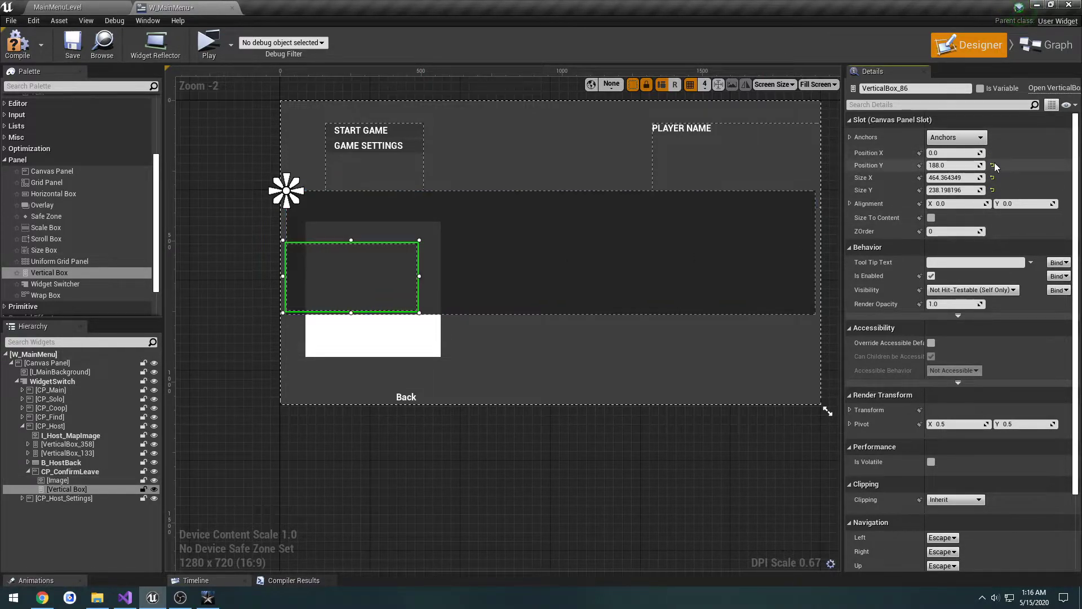
click(992, 165)
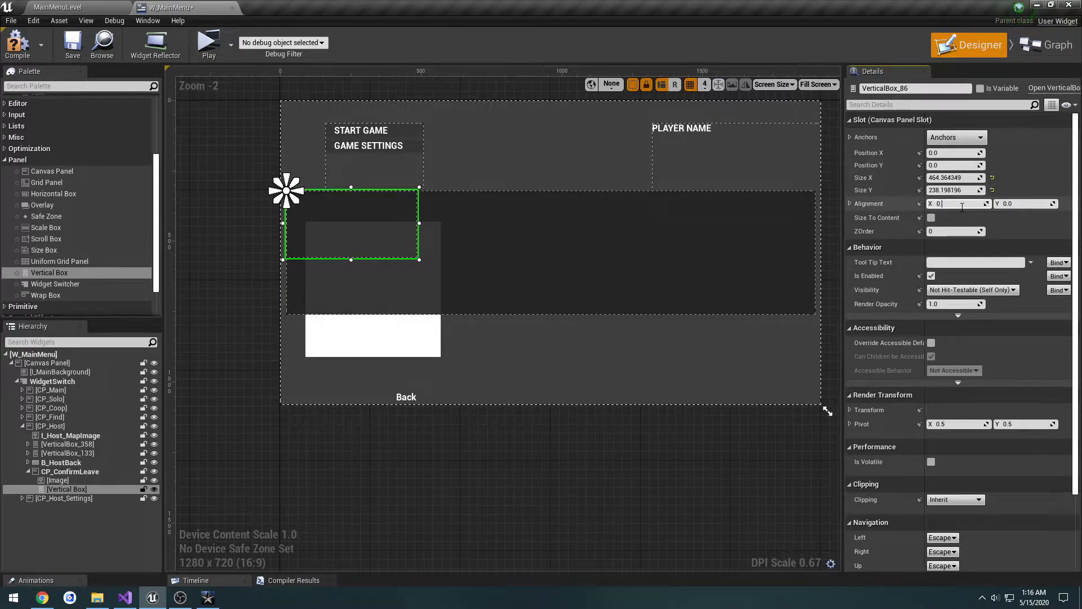
drag(962, 203, 947, 203)
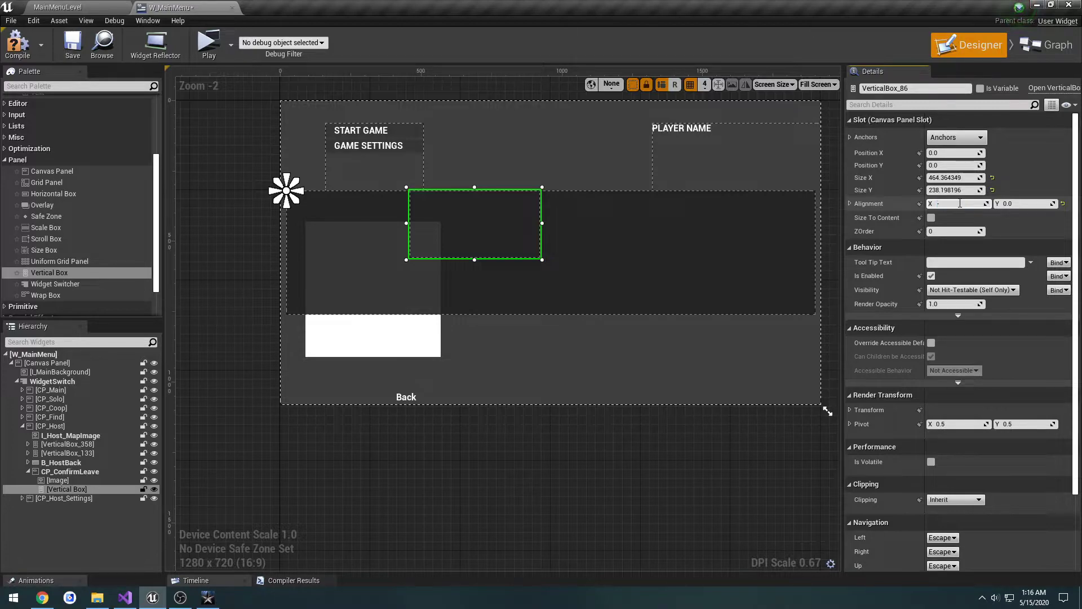
key(Return)
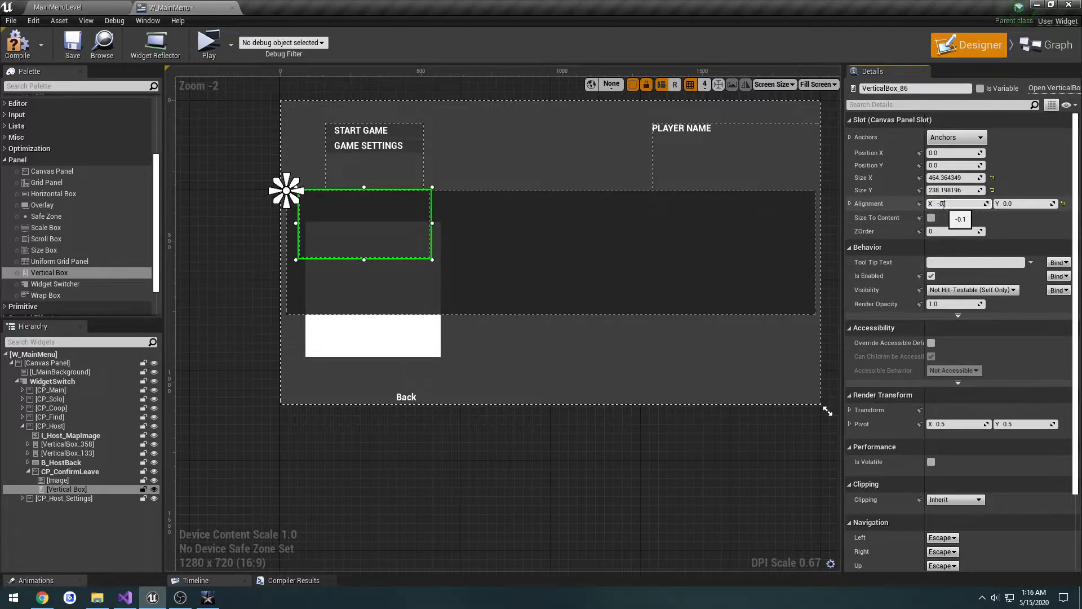
text(-0.3)
key(Return)
Step: Set the vertical box's Y alignment to -0.5
click(1010, 203)
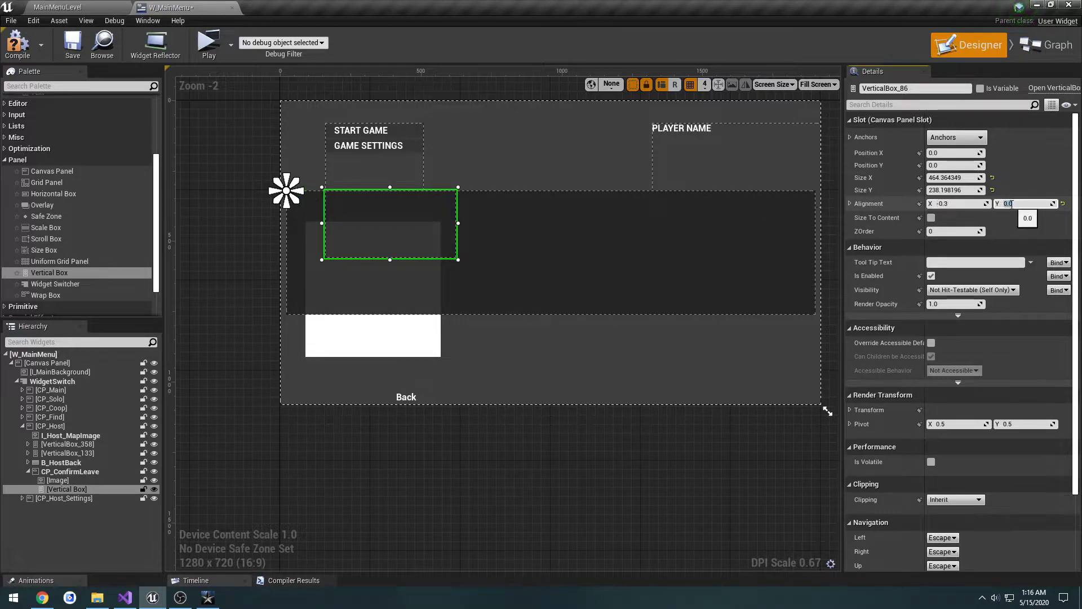
text(0.5)
key(Return)
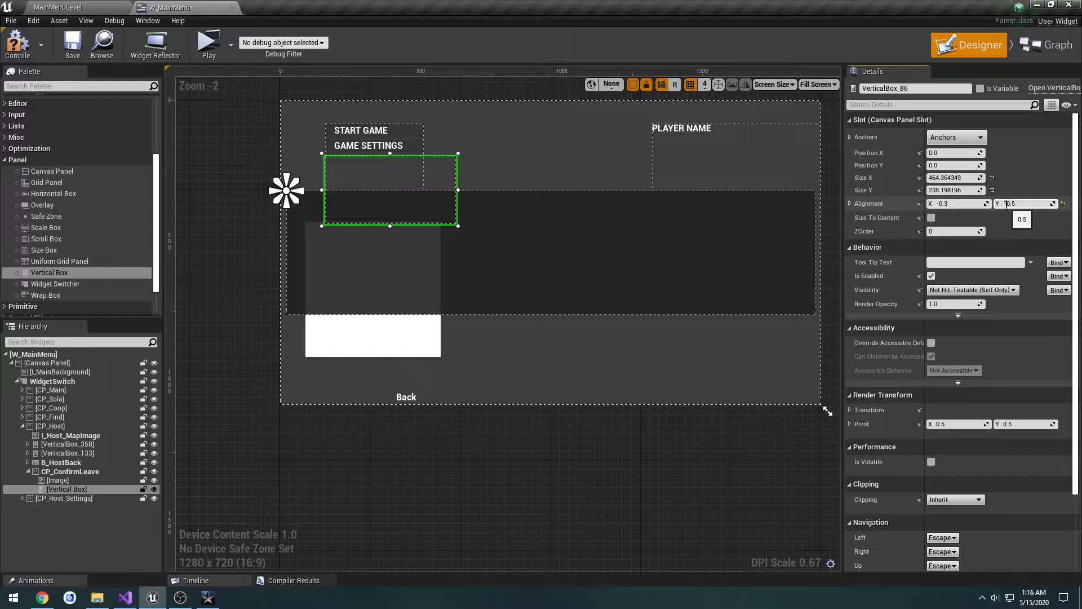
text(-)
key(Return)
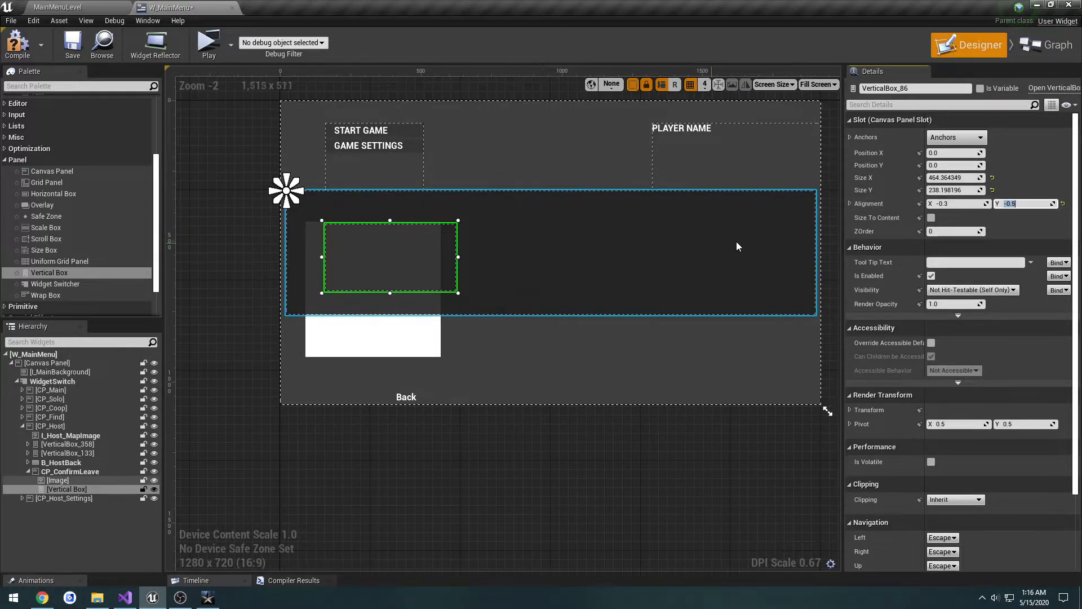
Step: Set the vertical box's X alignment to -0.16 and save the widget
click(958, 203)
text(-0.2)
key(Return)
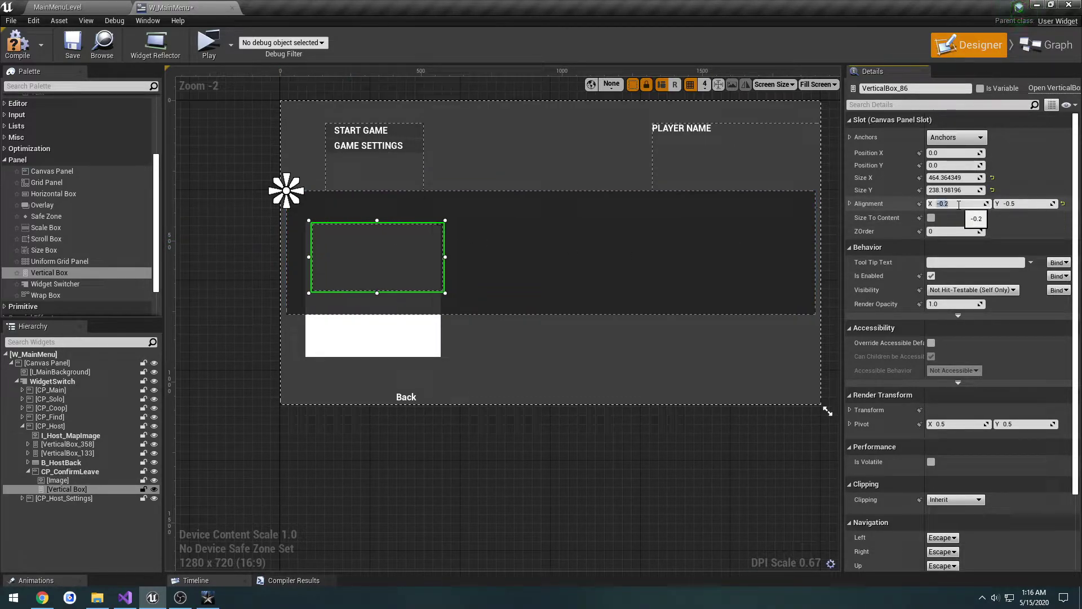
key(Return)
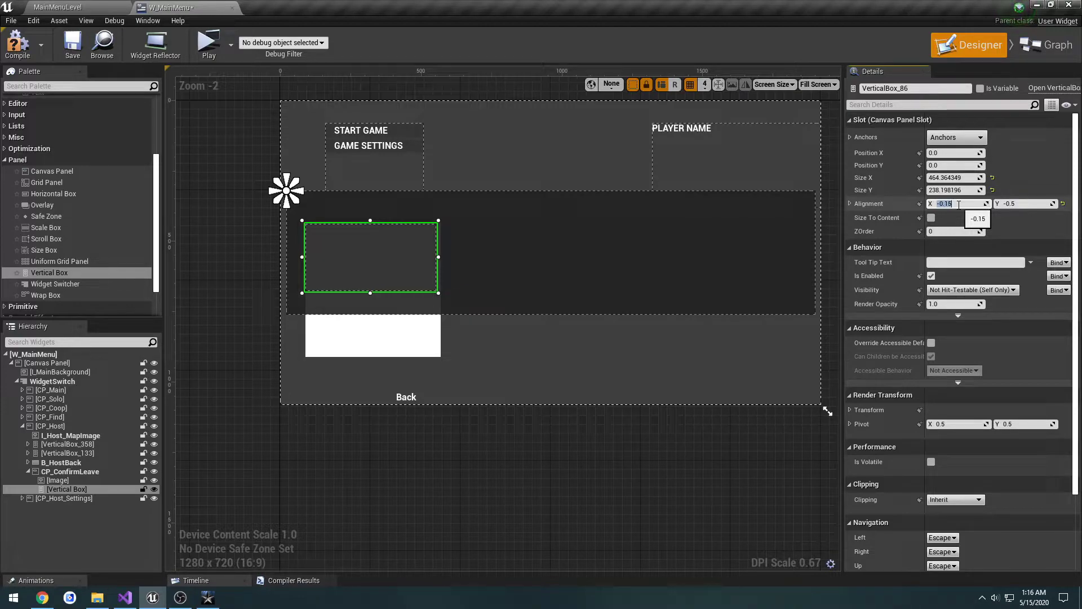
text(-0.16)
key(Return)
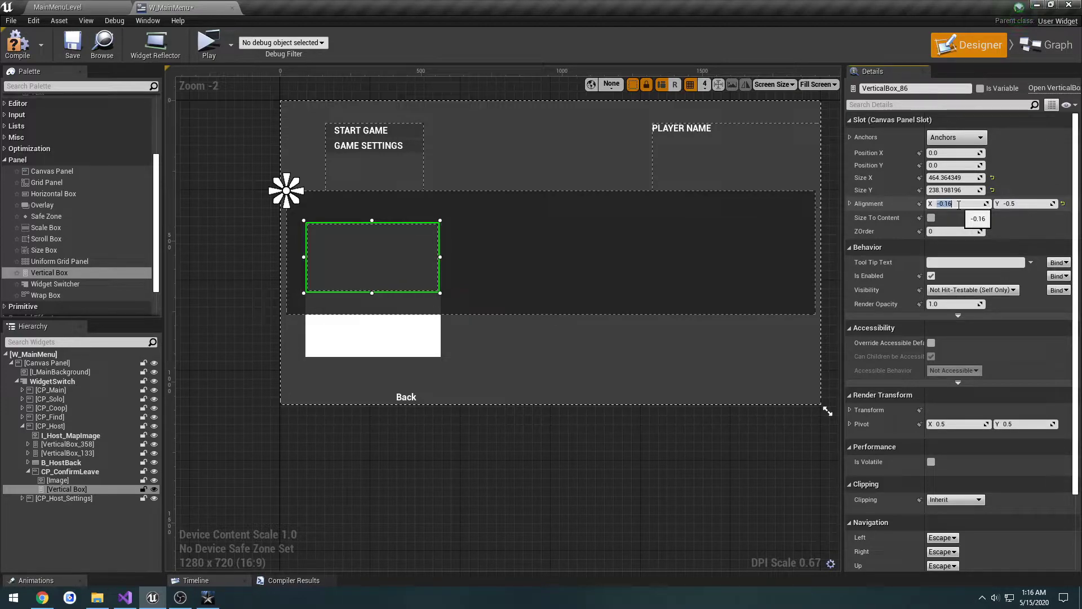
click(72, 44)
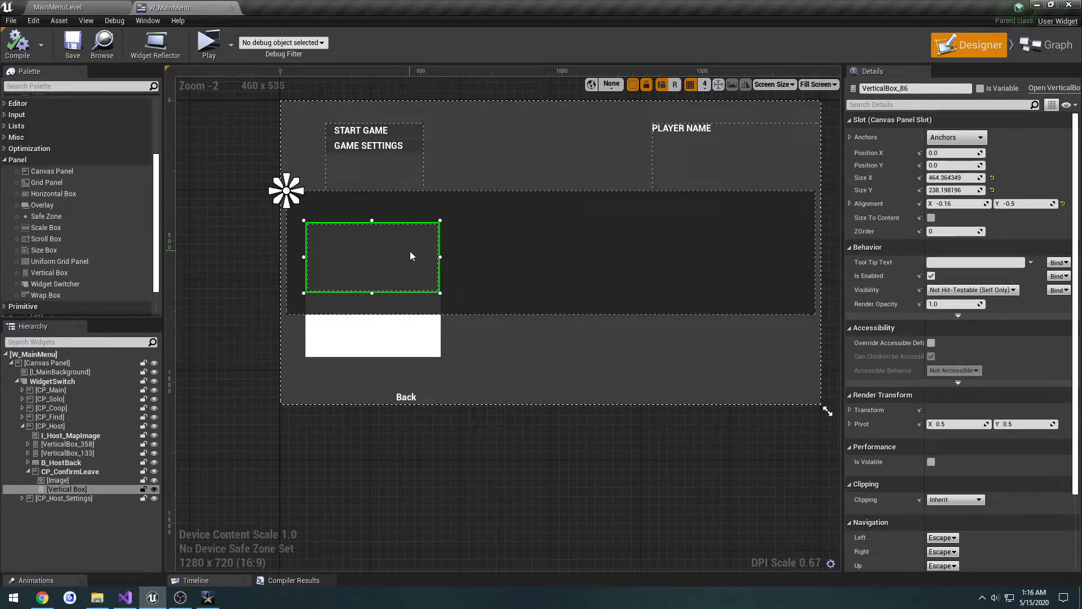
Step: Copy the GAME SETTINGS button and paste it into the vertical box under CP_ConfirmLeave
scroll(103, 150, up, 5)
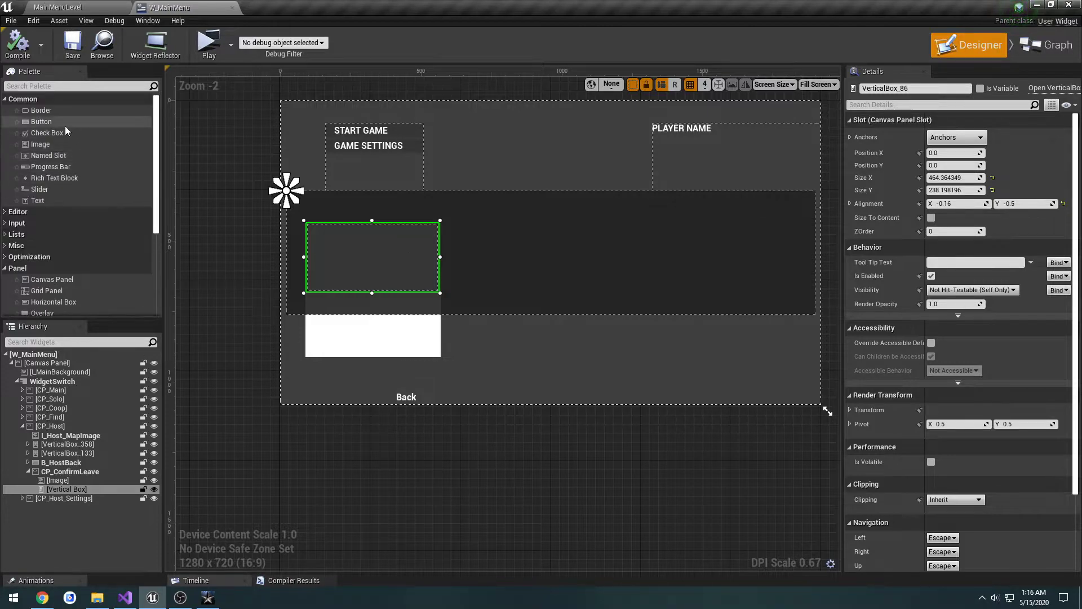
click(45, 122)
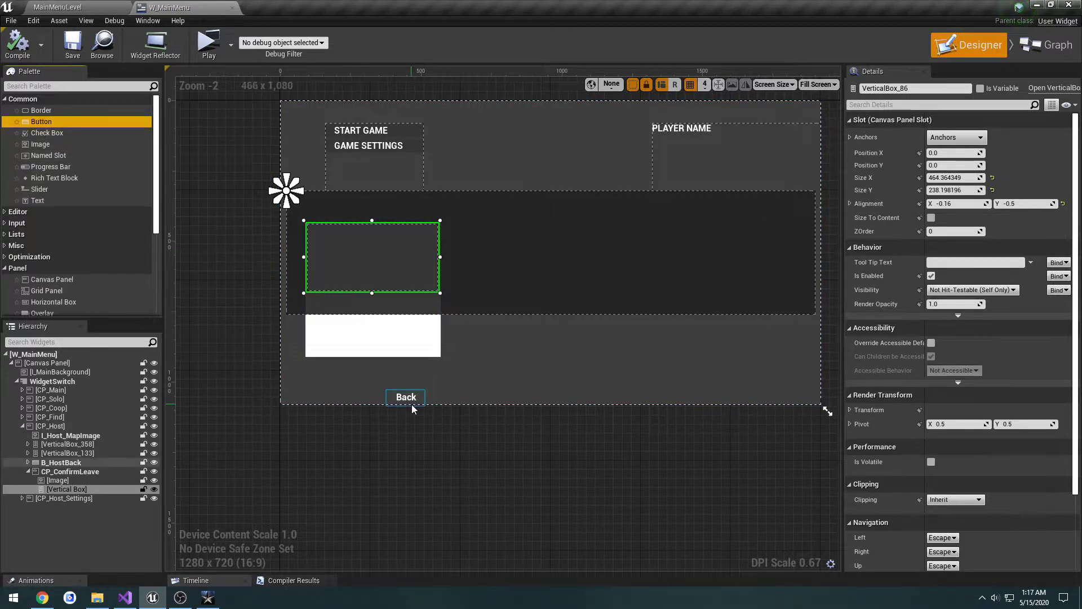
click(419, 151)
key(ctrl+c)
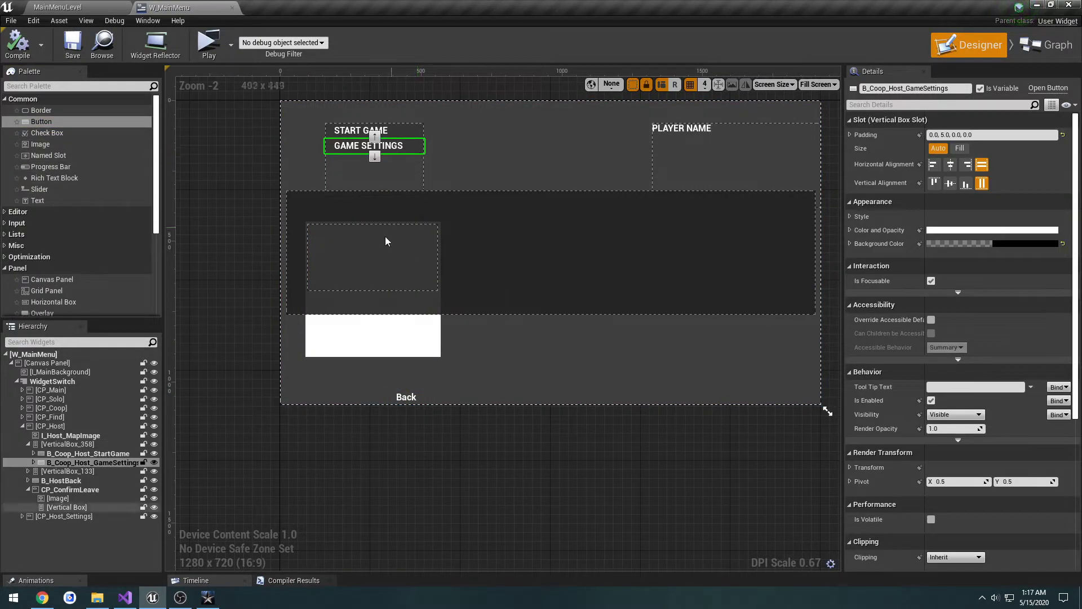
click(374, 245)
key(ctrl+v)
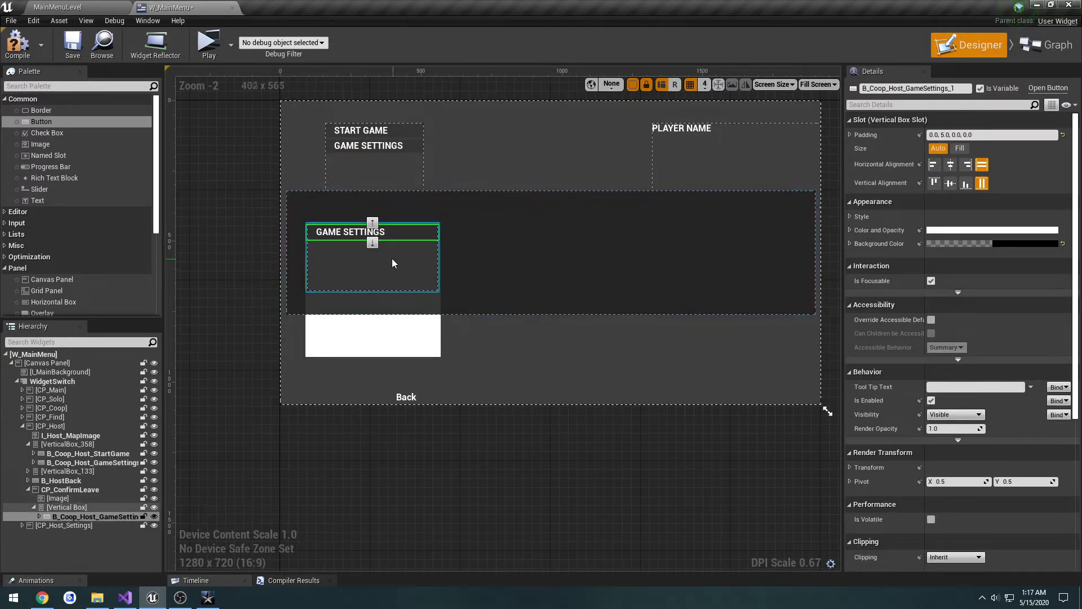
Step: Change the pasted button's label text to "Yes"
click(381, 233)
click(930, 203)
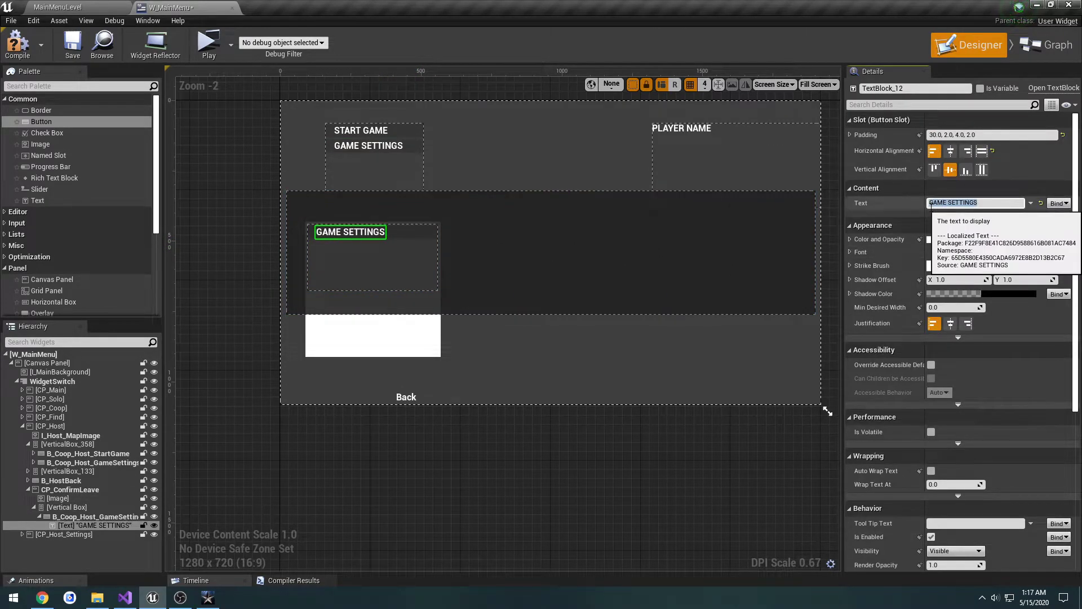
key(Return)
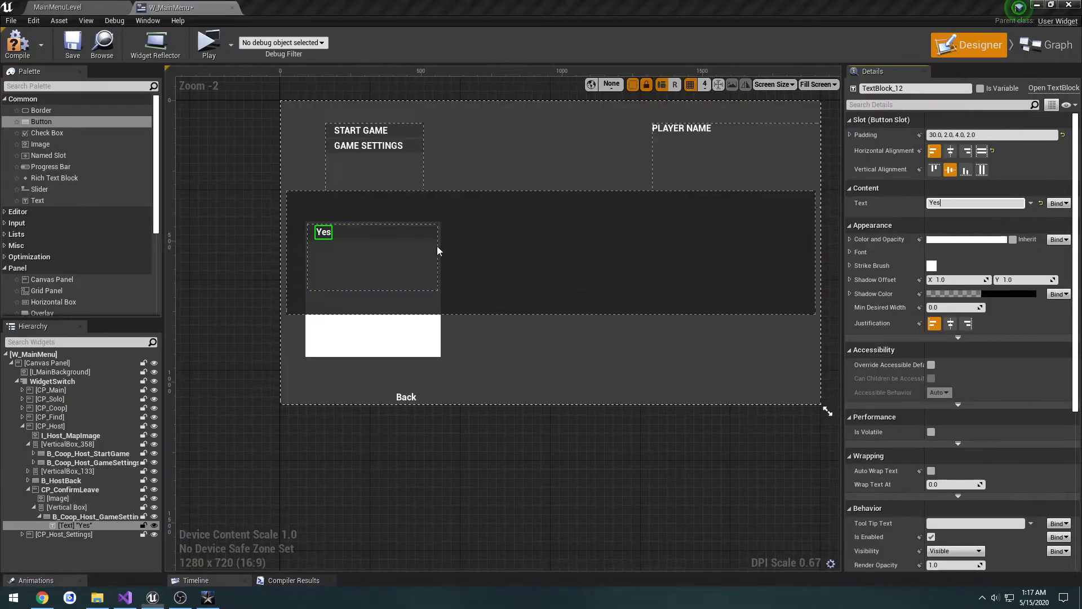
Step: Duplicate the Yes button within the vertical box and set the copy's label text to "No"
click(371, 240)
key(ctrl+d)
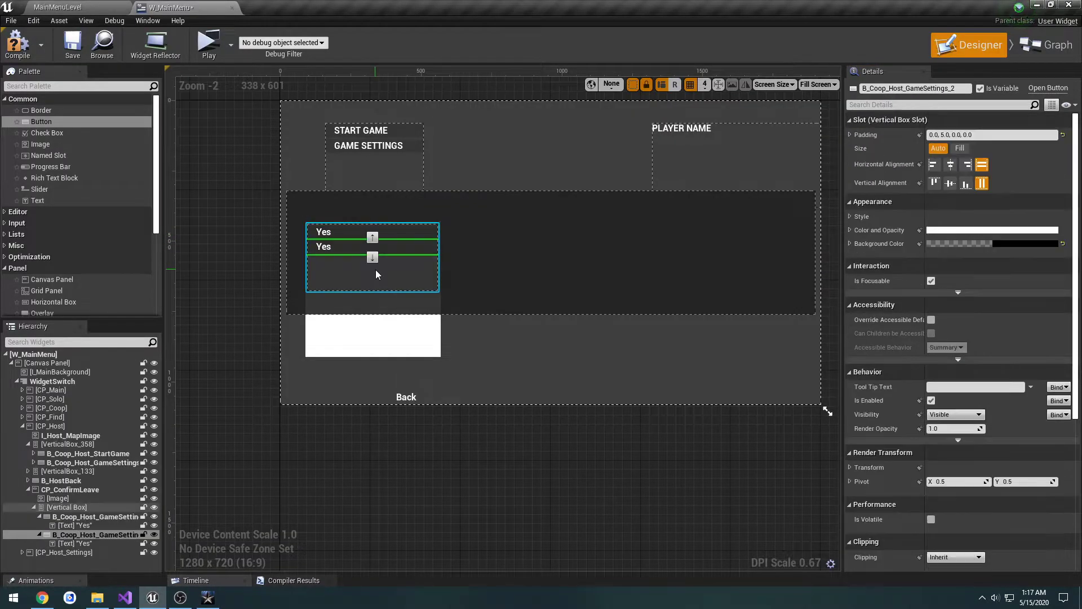
click(324, 247)
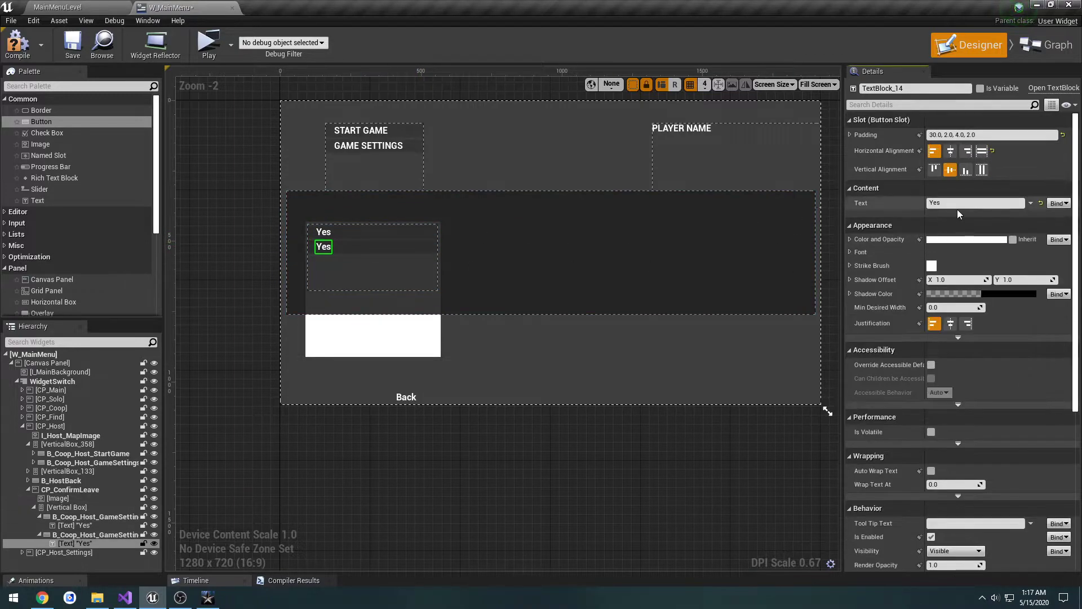
drag(956, 204, 873, 202)
text(No)
key(Return)
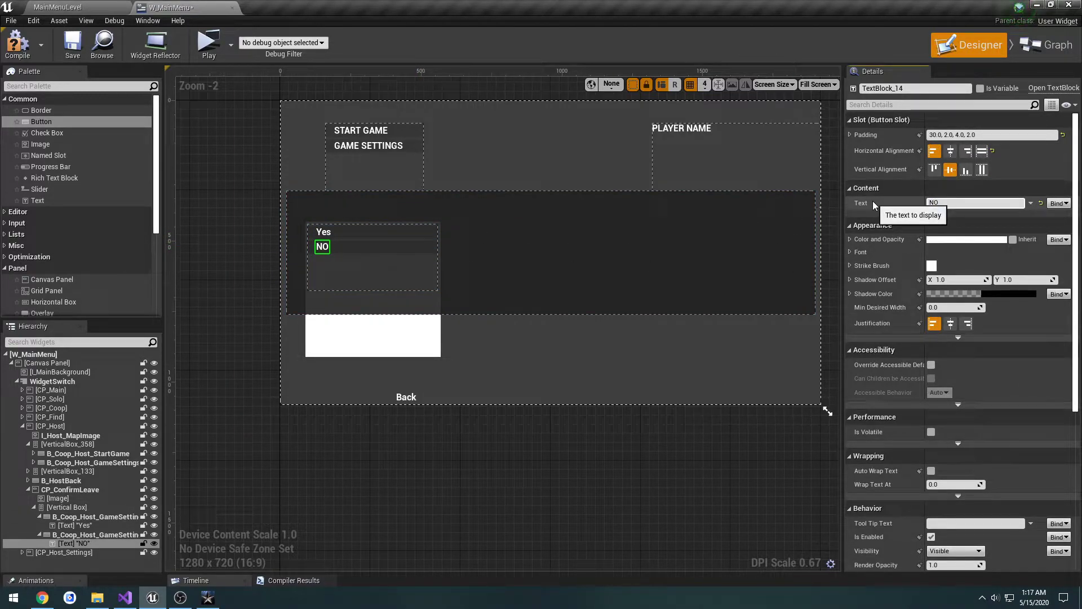
key(alt+Tab)
key(alt+Tab)
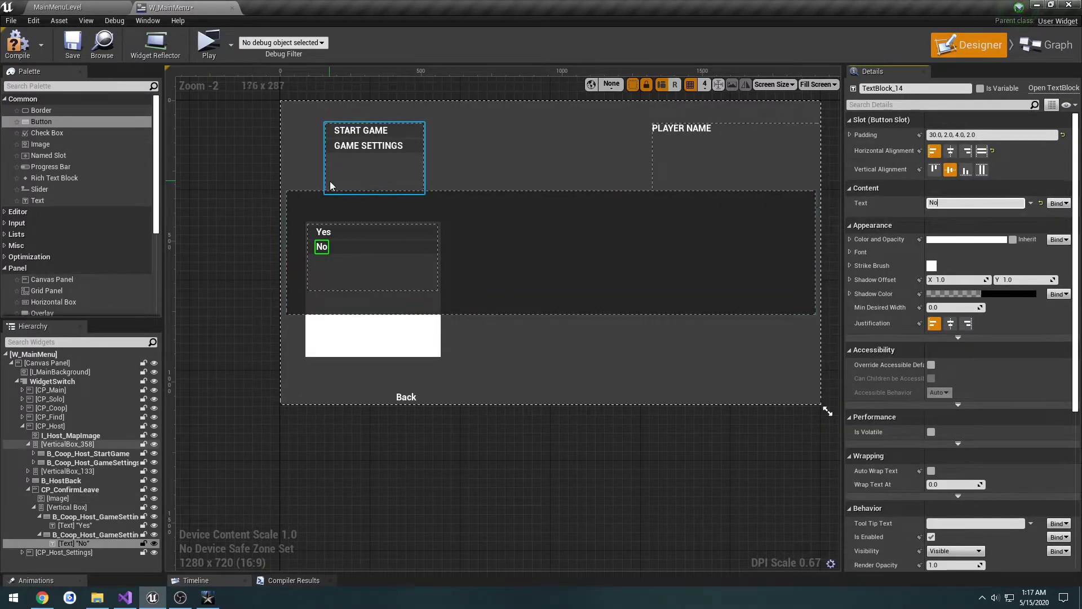
Step: Lower the vertical box's upper edge so the box is about 118 high at about Y 180, following the game's dialog
key(alt+Tab)
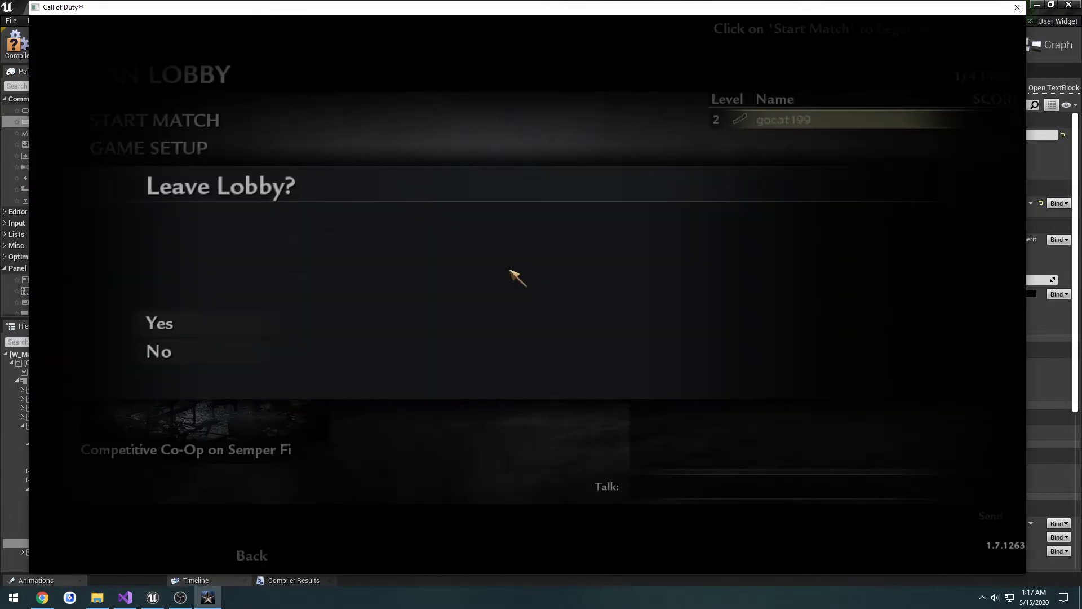
key(alt+Tab)
click(394, 269)
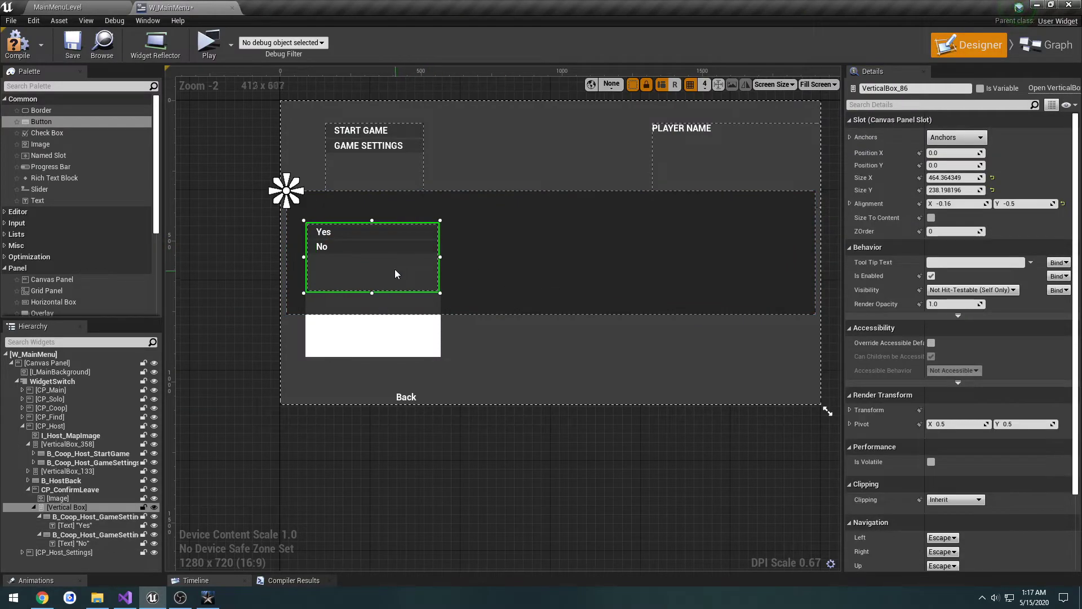
drag(373, 224, 373, 253)
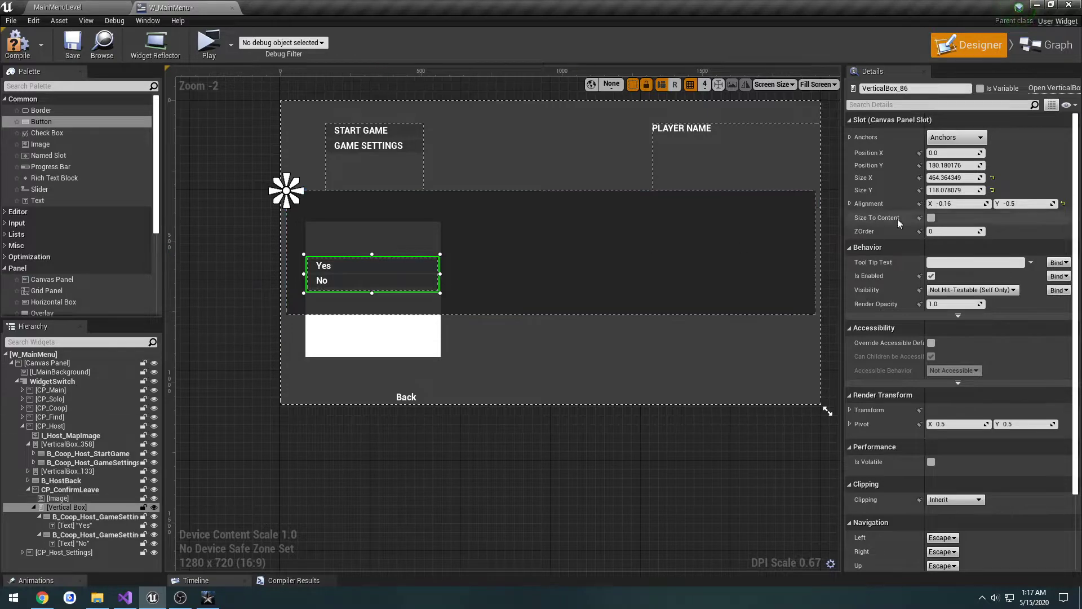
Step: Set the vertical box's size to 450 by 115
click(948, 177)
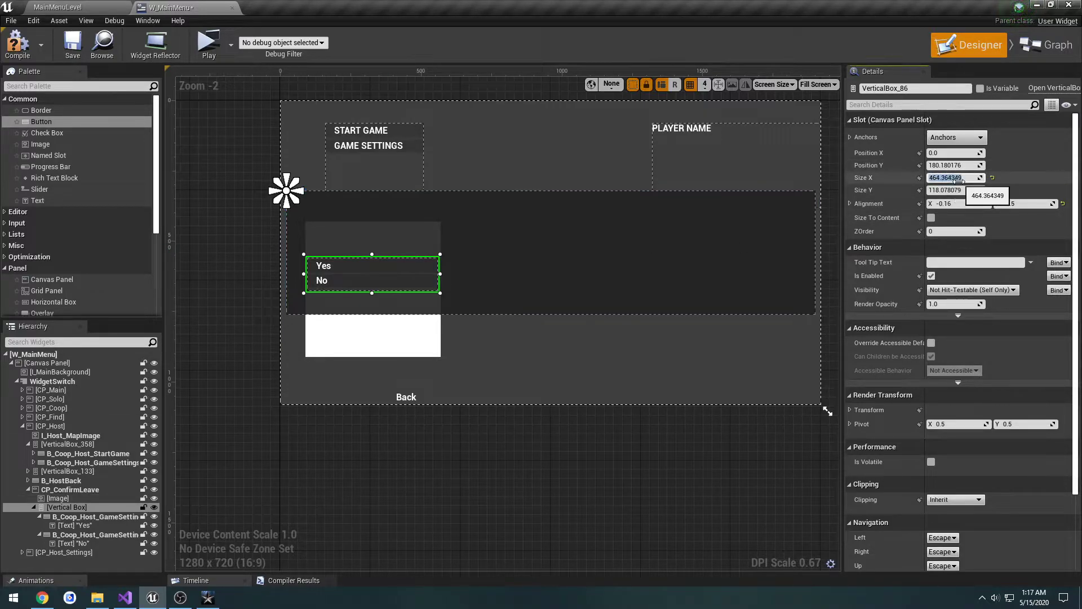
text(450)
key(Tab)
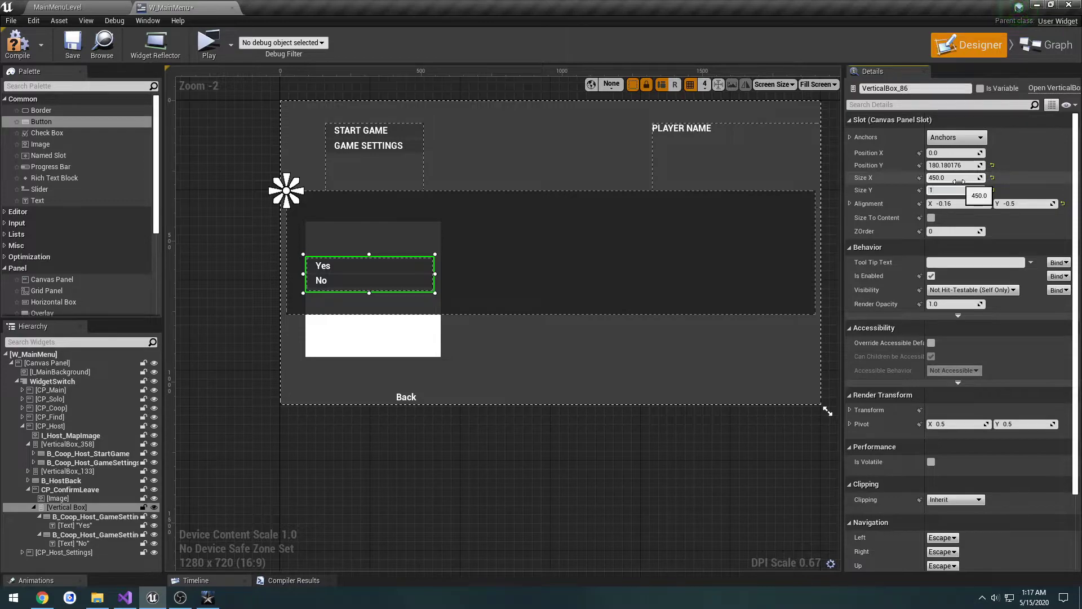
key(Return)
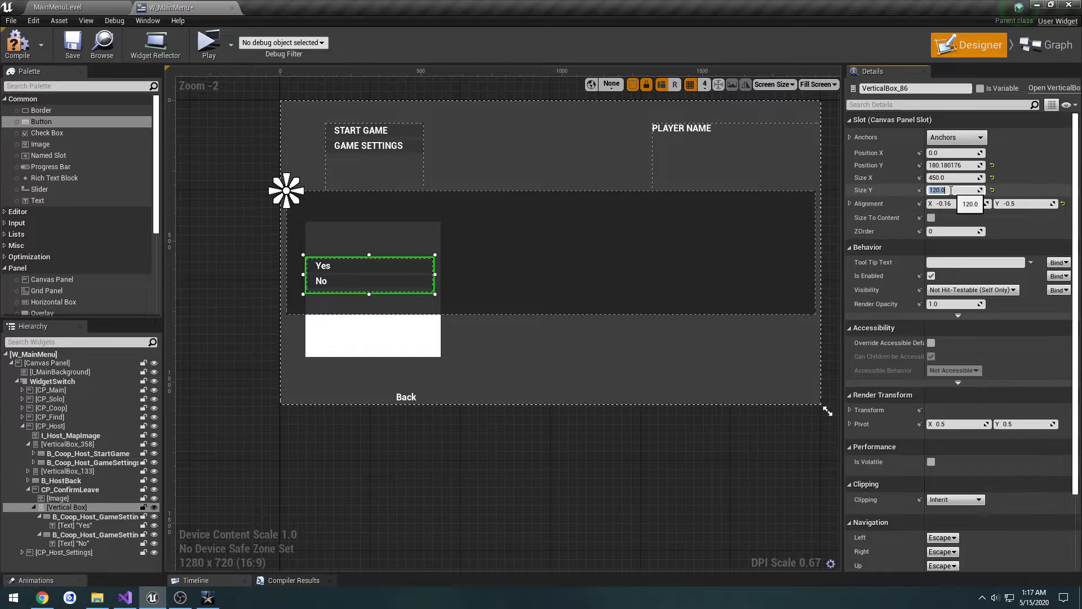
text(115)
key(Return)
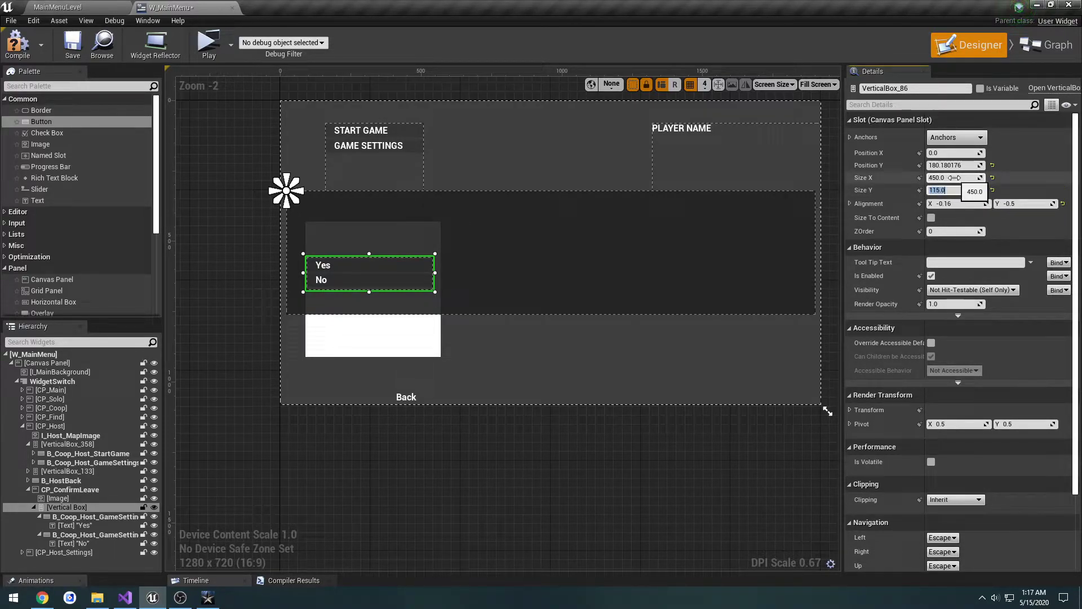
Step: Set the vertical box's Size X to 470 and save the widget
click(958, 178)
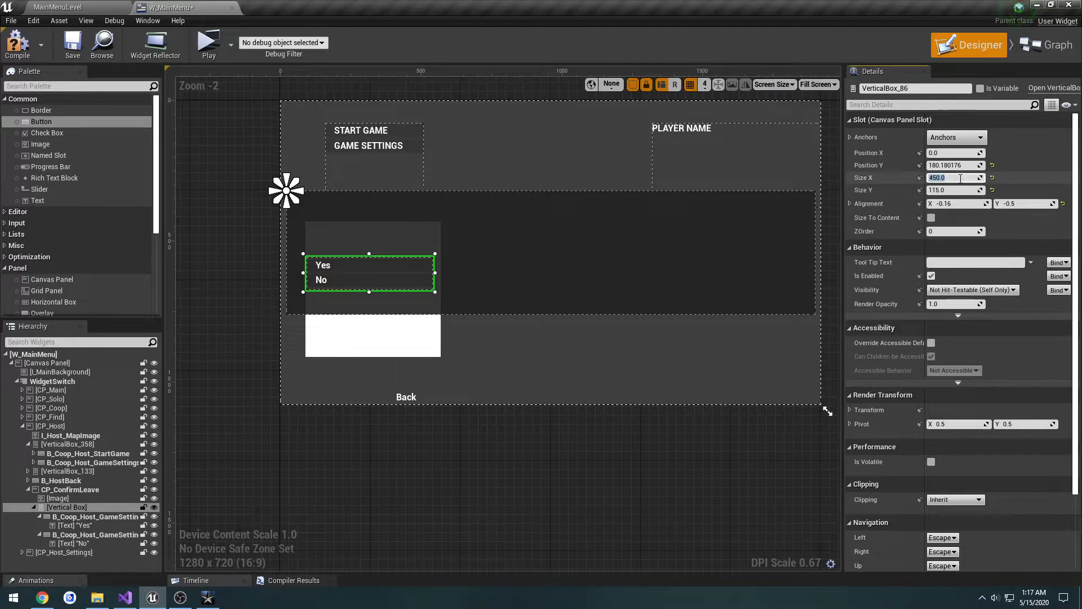
text(460)
key(Return)
key(Return)
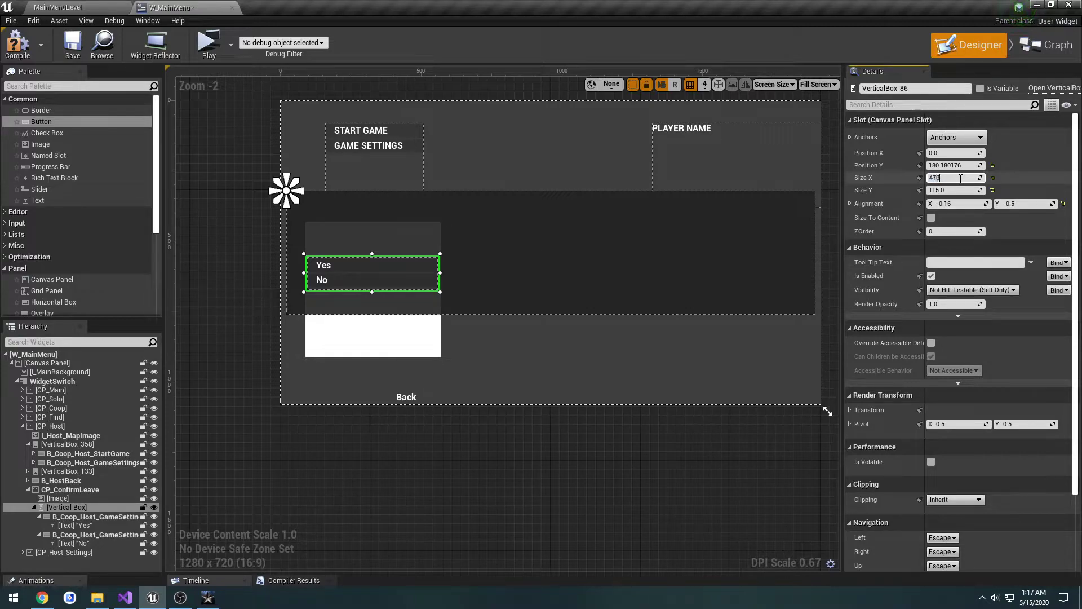
key(Return)
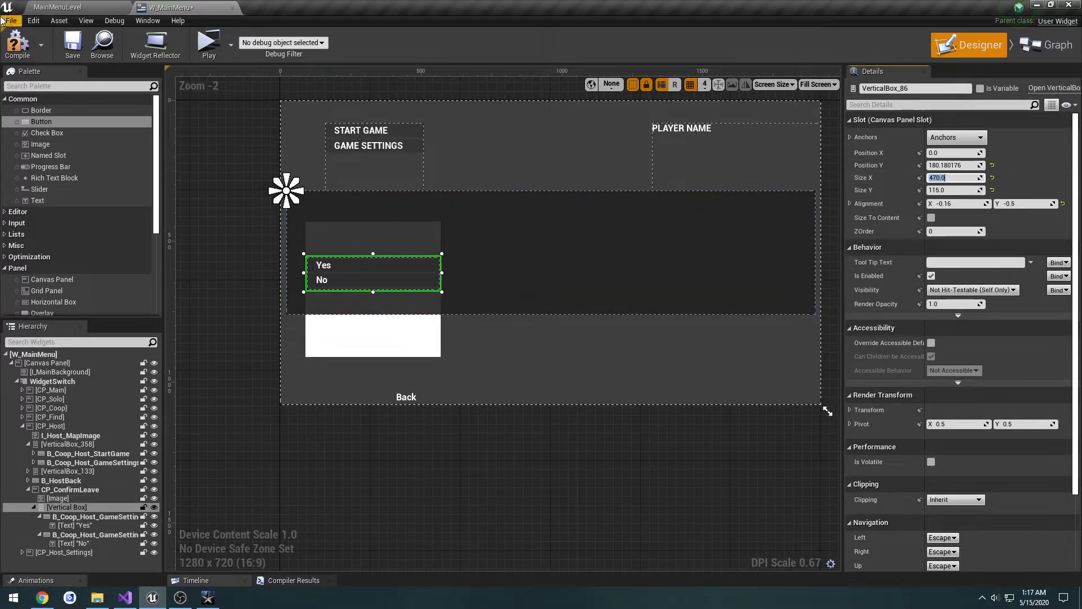
click(72, 44)
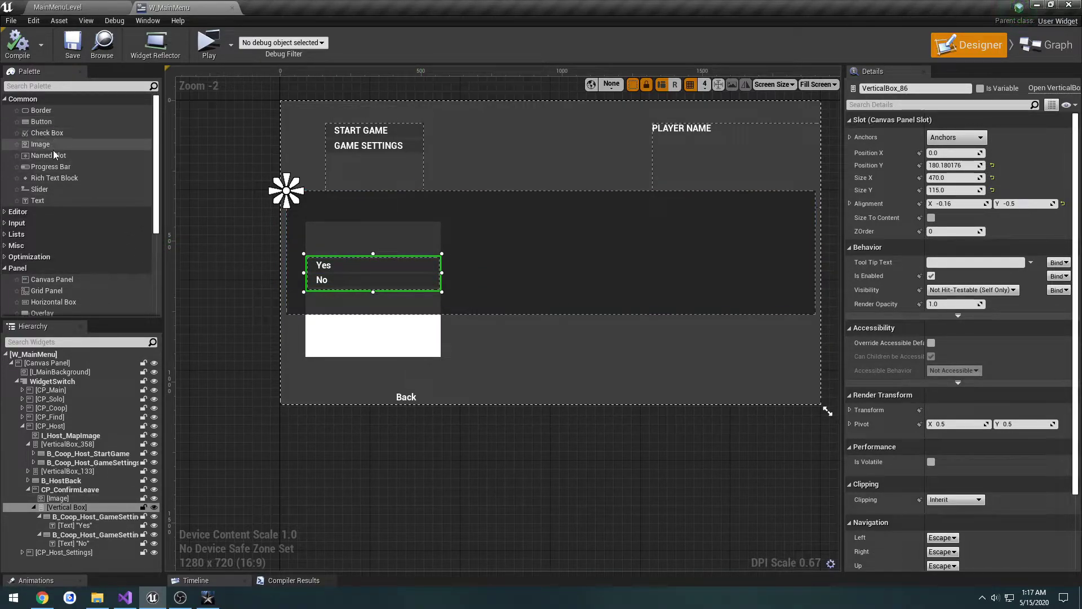
Step: Add a text block above the vertical box in CP_ConfirmLeave and set its text to "Leave Lobby?"
drag(53, 201, 342, 212)
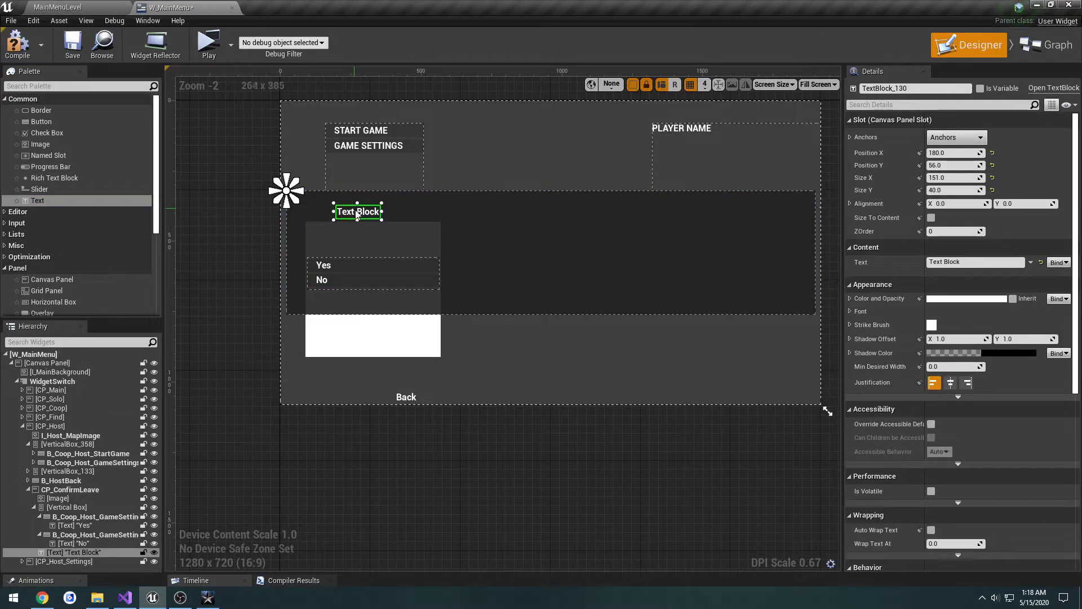
key(alt+Tab)
key(alt+Tab)
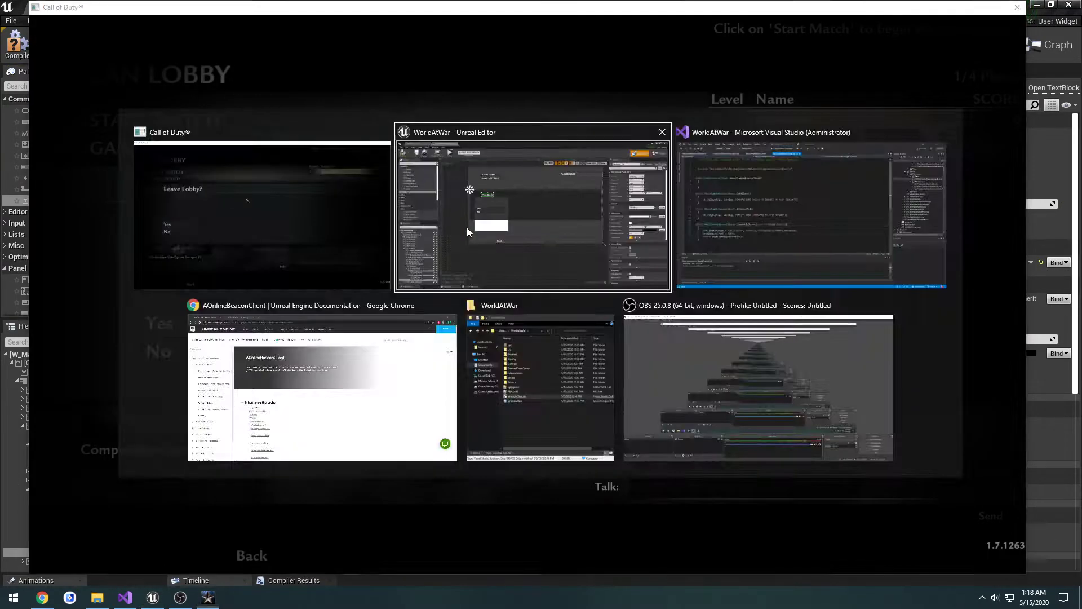
click(947, 262)
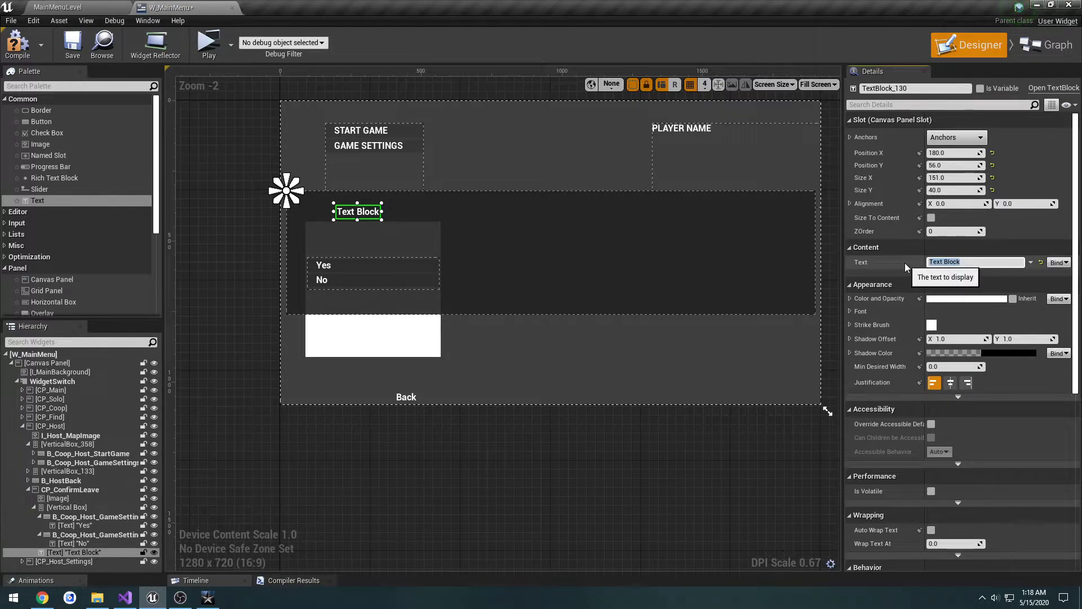
text(Leave Lobby?)
key(Return)
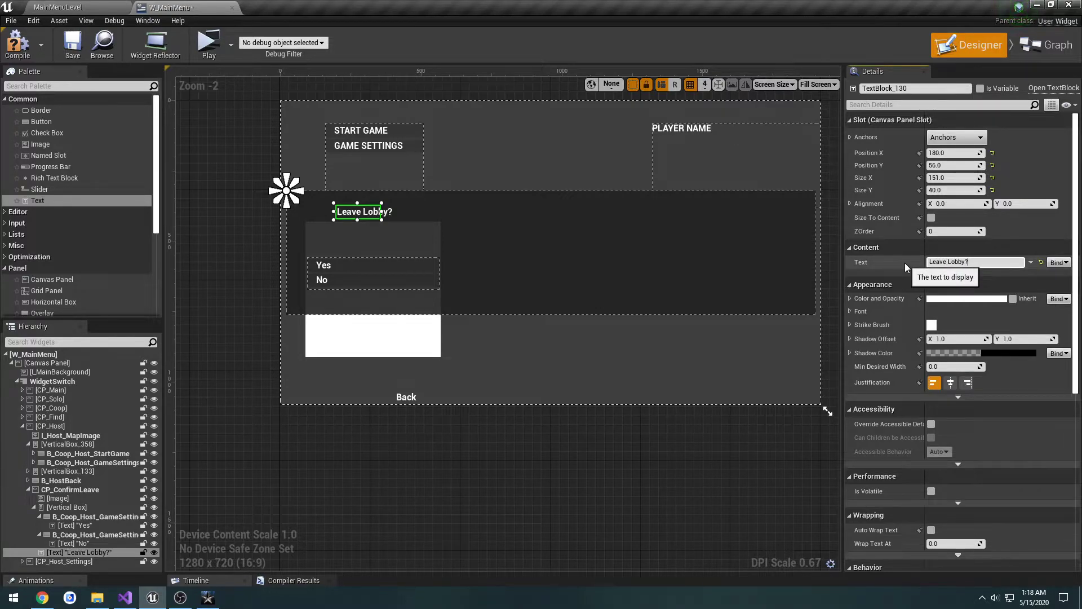
Step: Widen the "Leave Lobby?" text block to about 239 and reset its X and Y position to 0
mouse_move(381, 211)
mouse_down()
mouse_move(411, 212)
mouse_move(365, 210)
mouse_move(379, 209)
mouse_up()
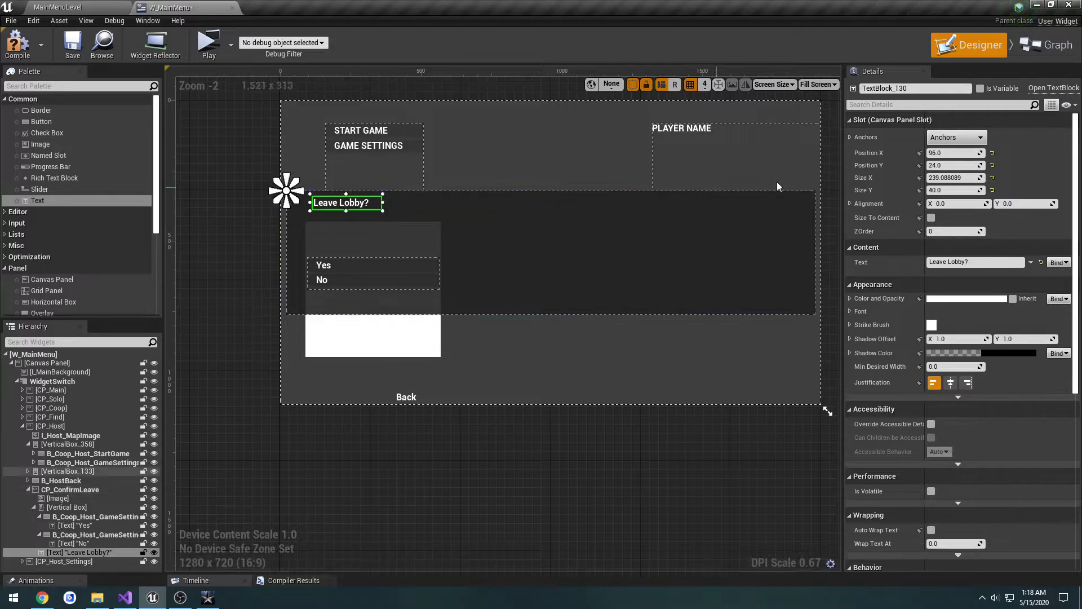
click(992, 153)
click(993, 166)
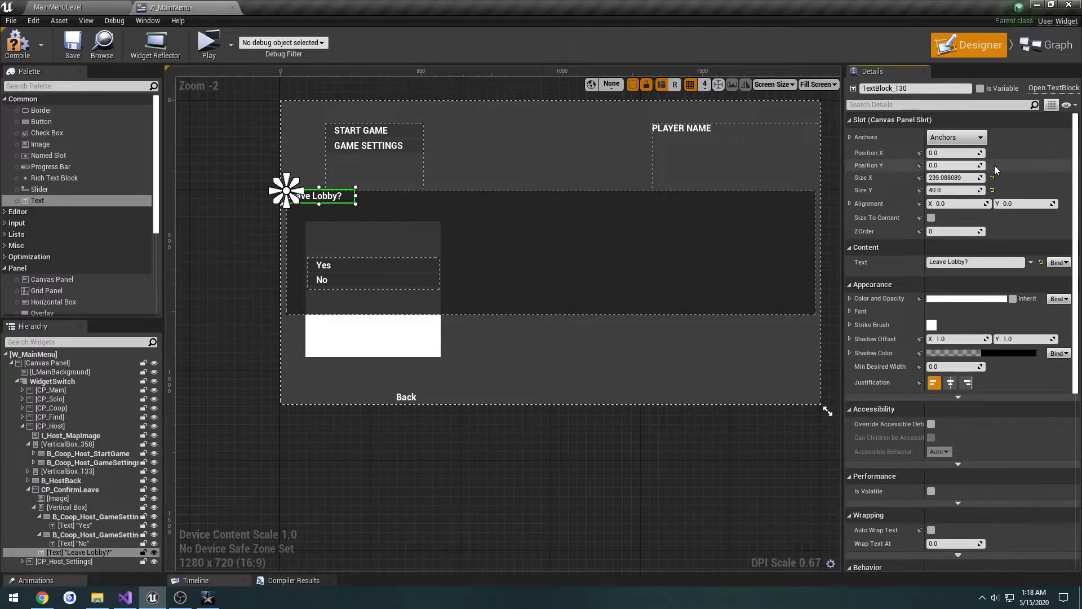
Step: Set the "Leave Lobby?" text block's size to 250 by 50
click(992, 179)
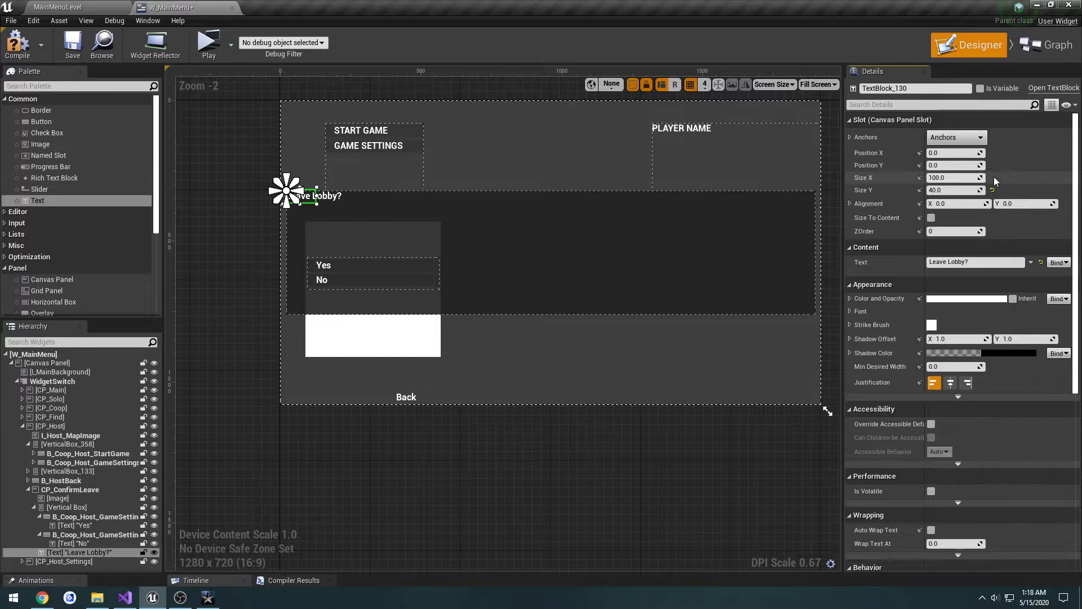
key(ctrl+z)
click(958, 181)
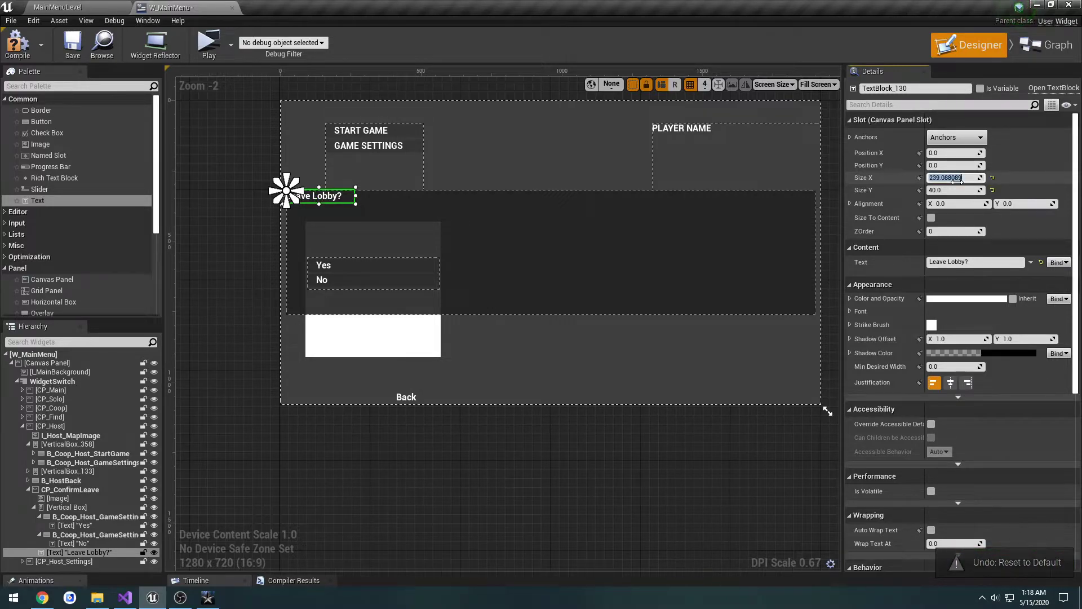
text(250)
key(Tab)
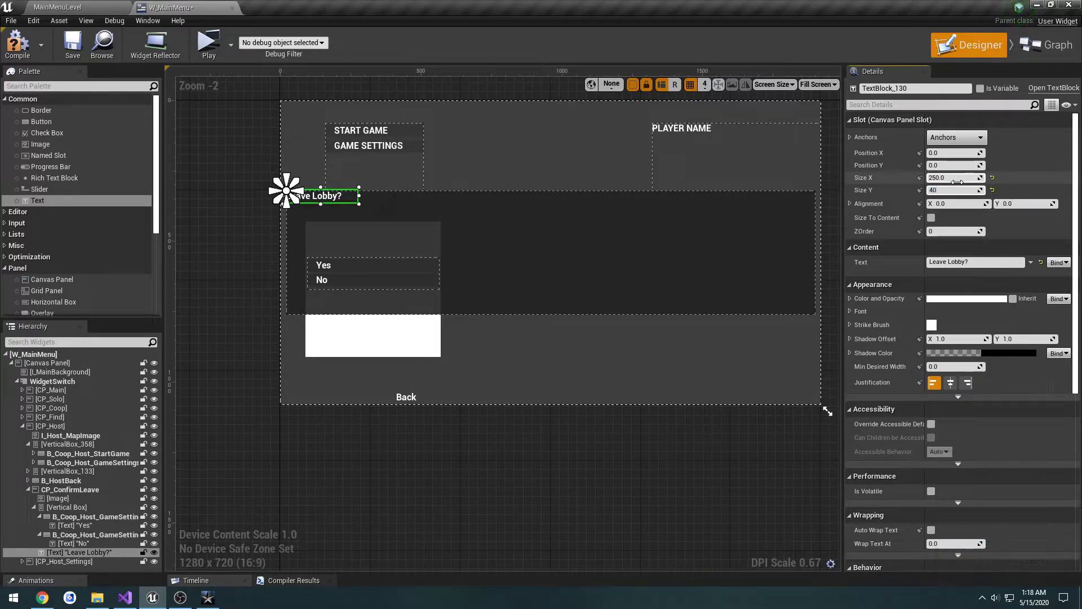
text(50)
key(Return)
Step: Set the "Leave Lobby?" text's font size to 28
click(860, 311)
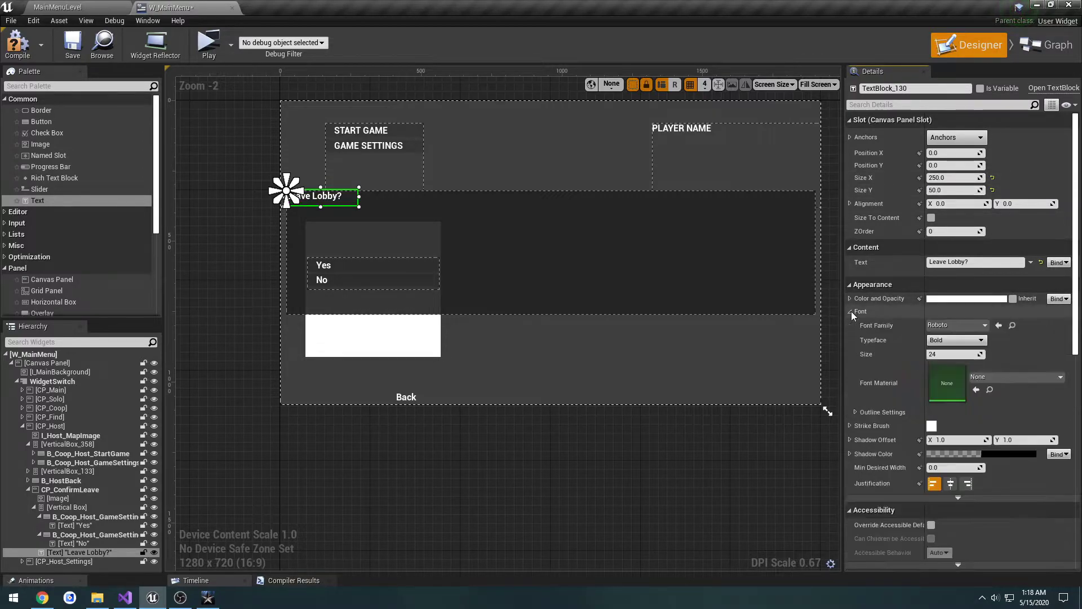
click(953, 353)
text(28)
key(Return)
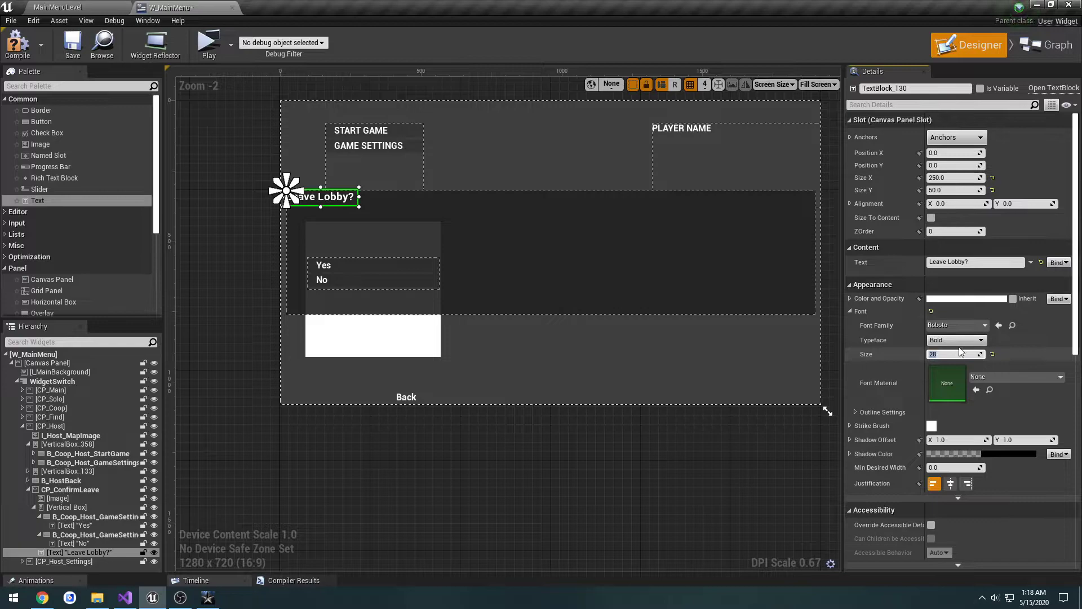
Step: Set the "Leave Lobby?" text block's X alignment to -0.2
click(958, 206)
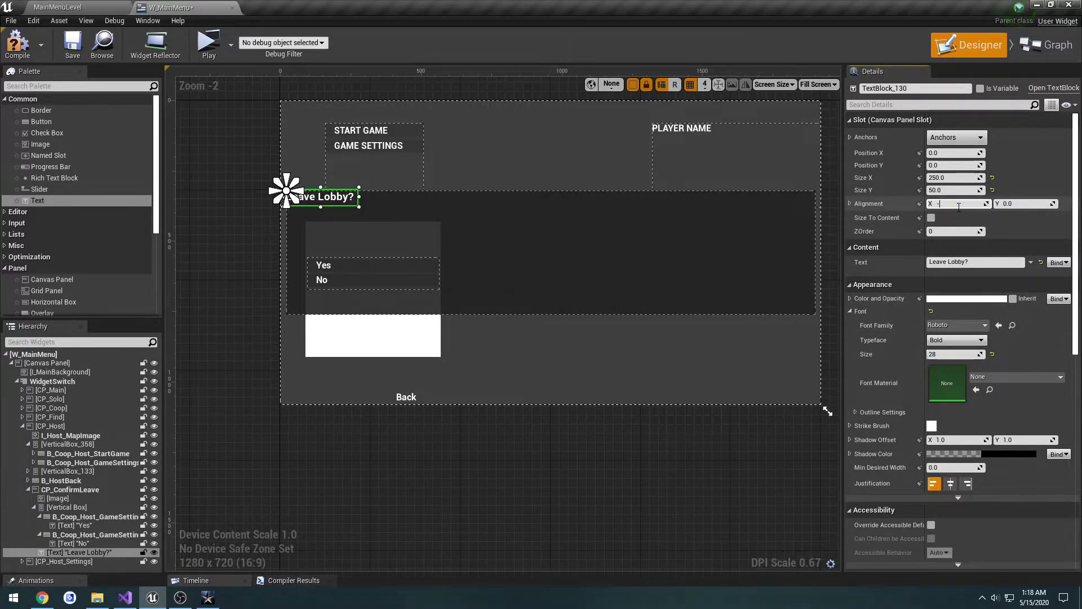
text(-0.2)
key(Return)
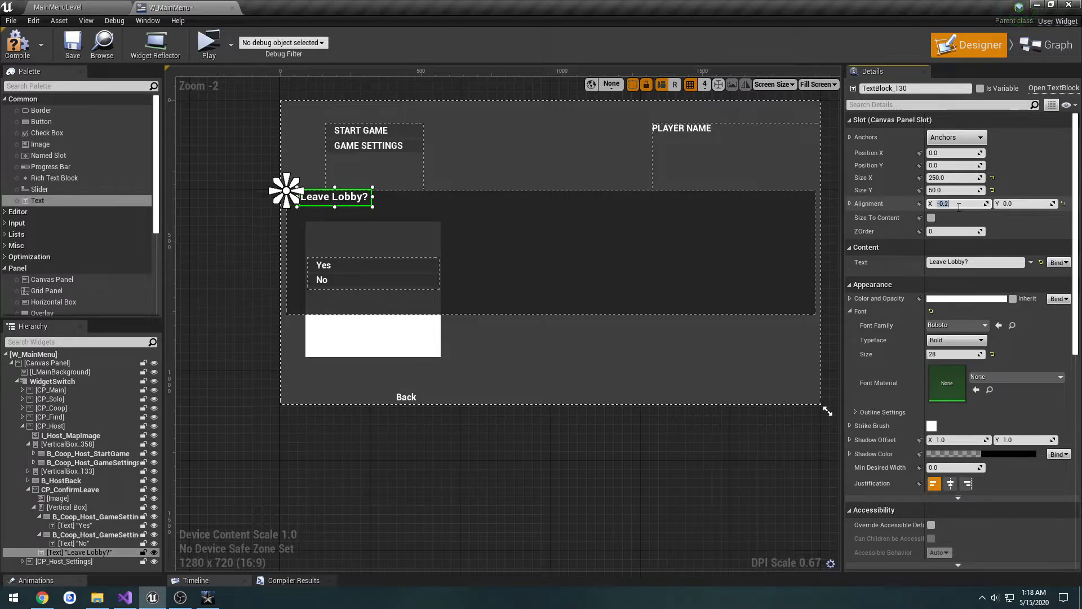
click(430, 267)
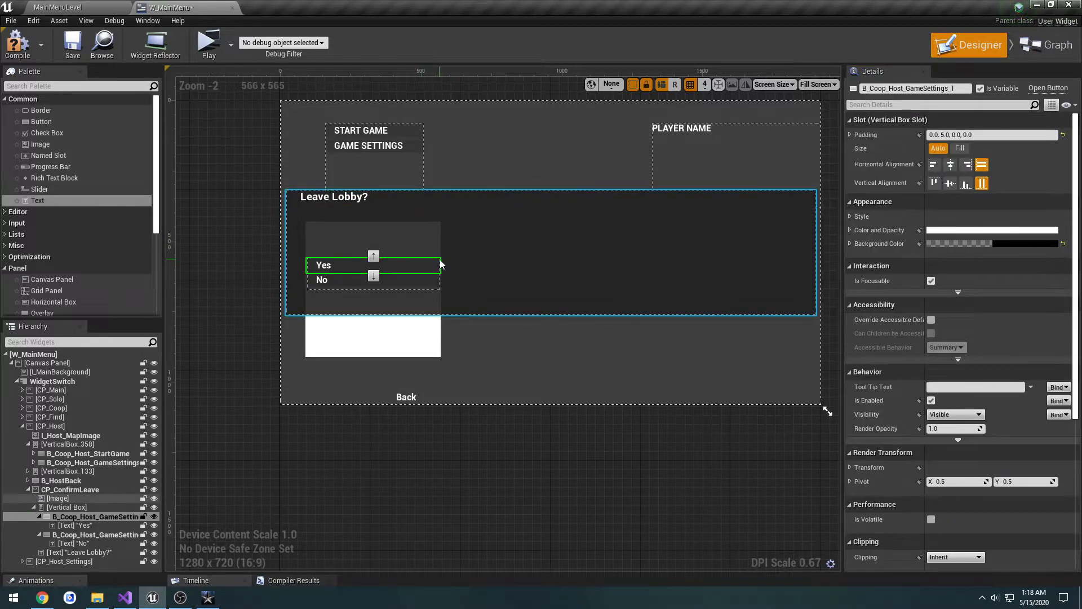
Step: Set the "Leave Lobby?" text block's X alignment to -0.16, matching the Yes/No vertical box
click(437, 288)
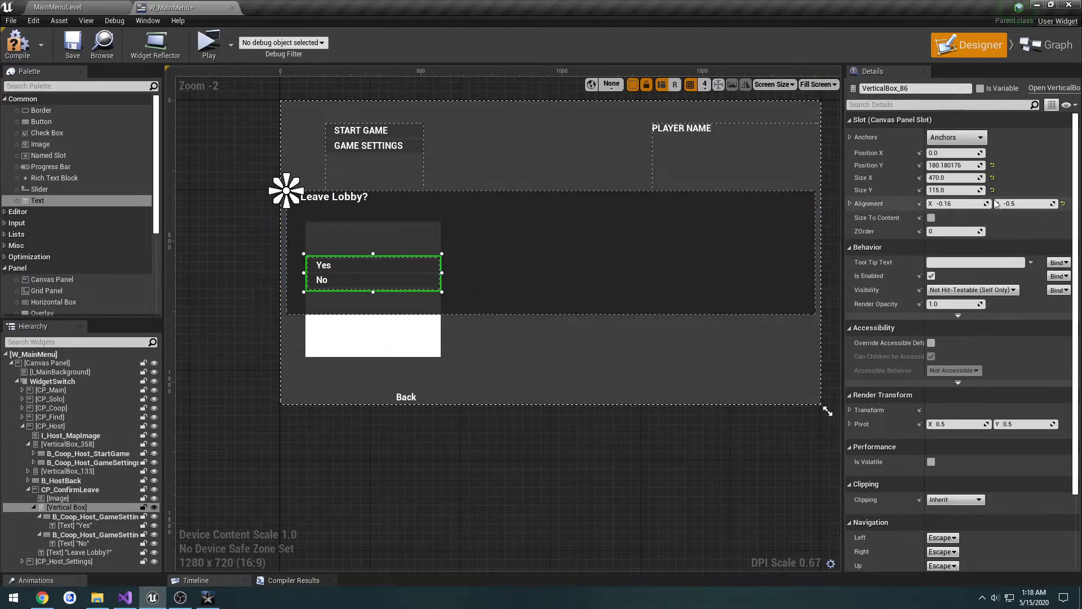
click(344, 197)
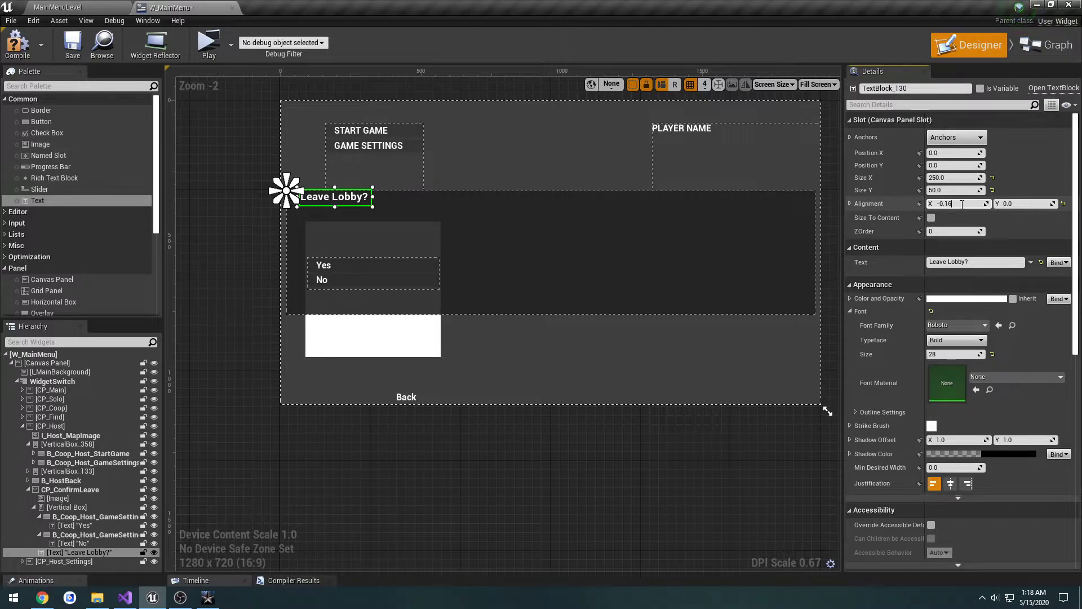
key(Return)
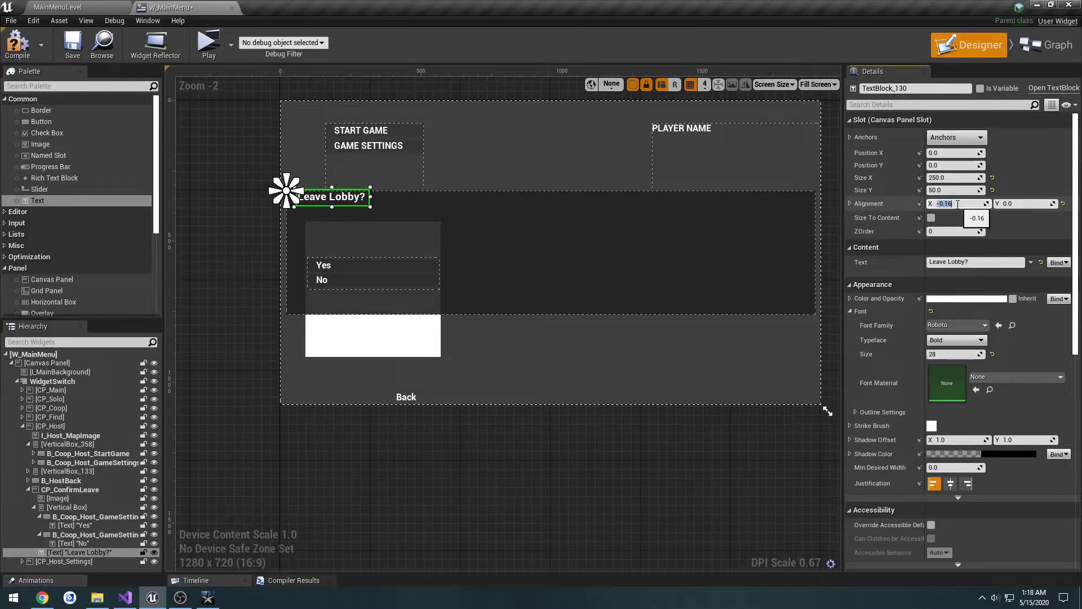
Step: Try Y alignment values of 0.3, -0.3 and -0.5 for the "Leave Lobby?" text block
click(1002, 205)
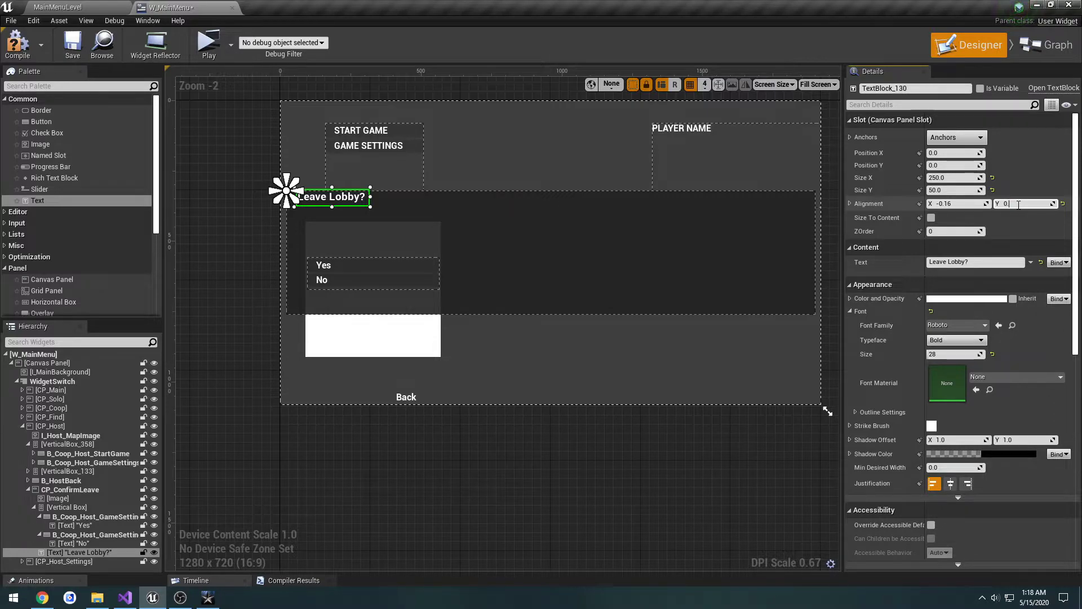
text(0.3)
key(Return)
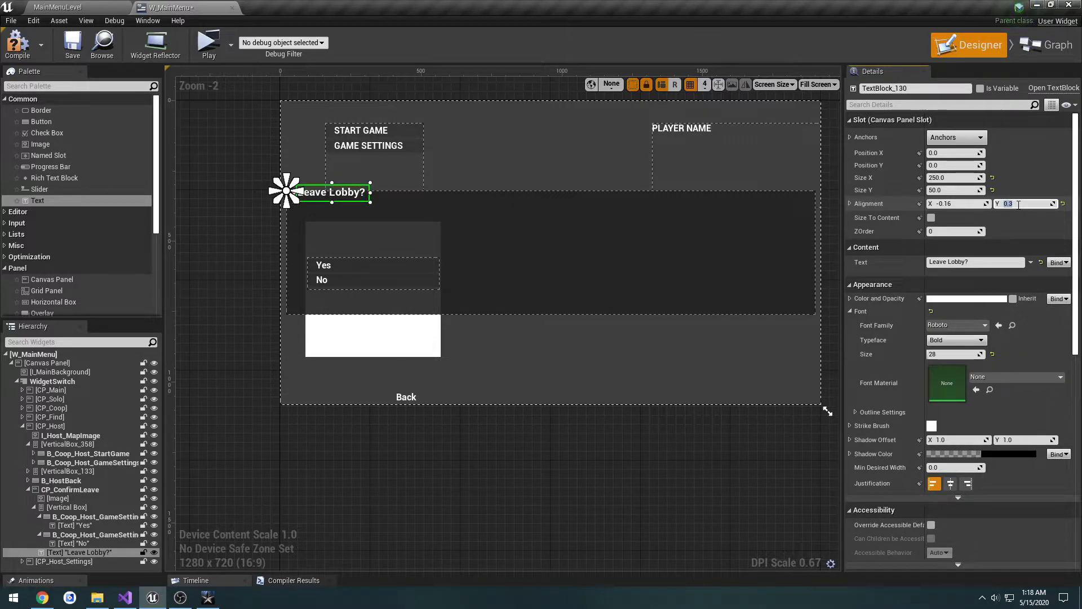
key(Tab)
click(1003, 204)
text(-0.3)
key(Return)
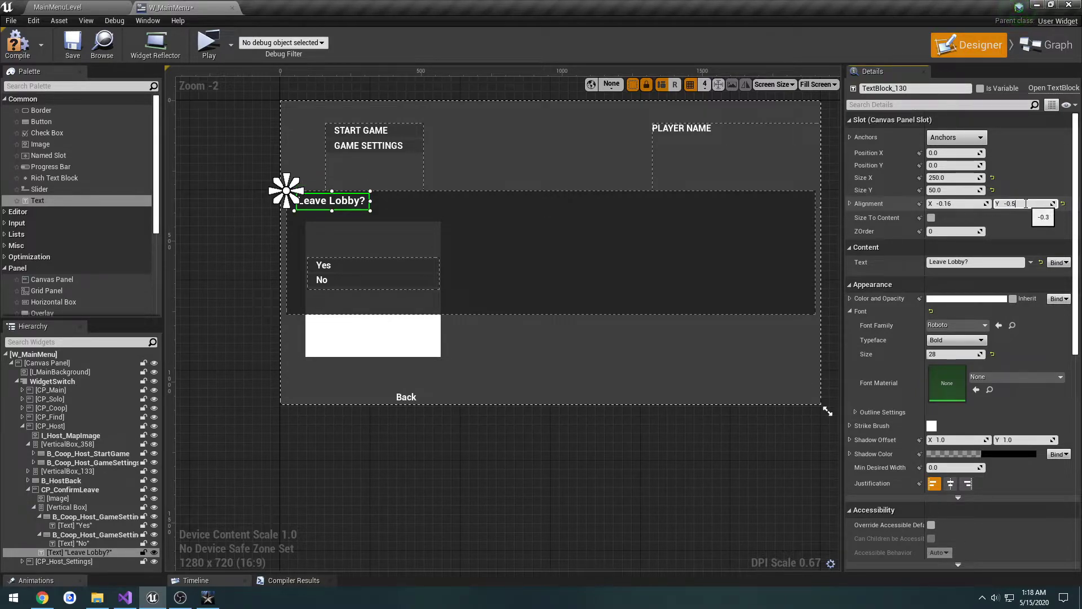
text(-0.5)
key(Return)
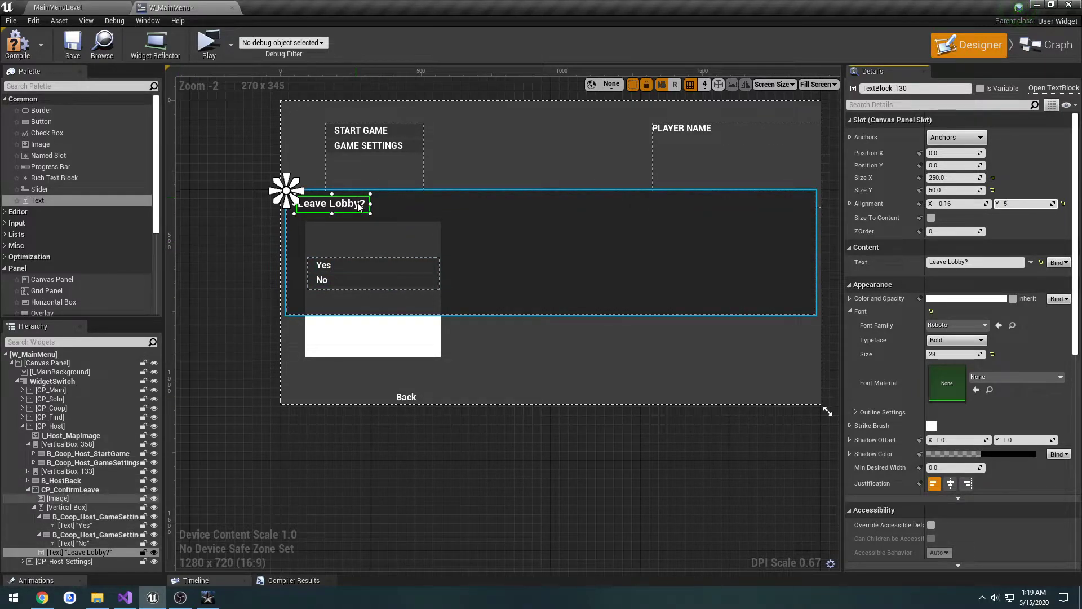
Step: Set the "Leave Lobby?" text block's alignment to -0.5 in both X and Y
click(967, 203)
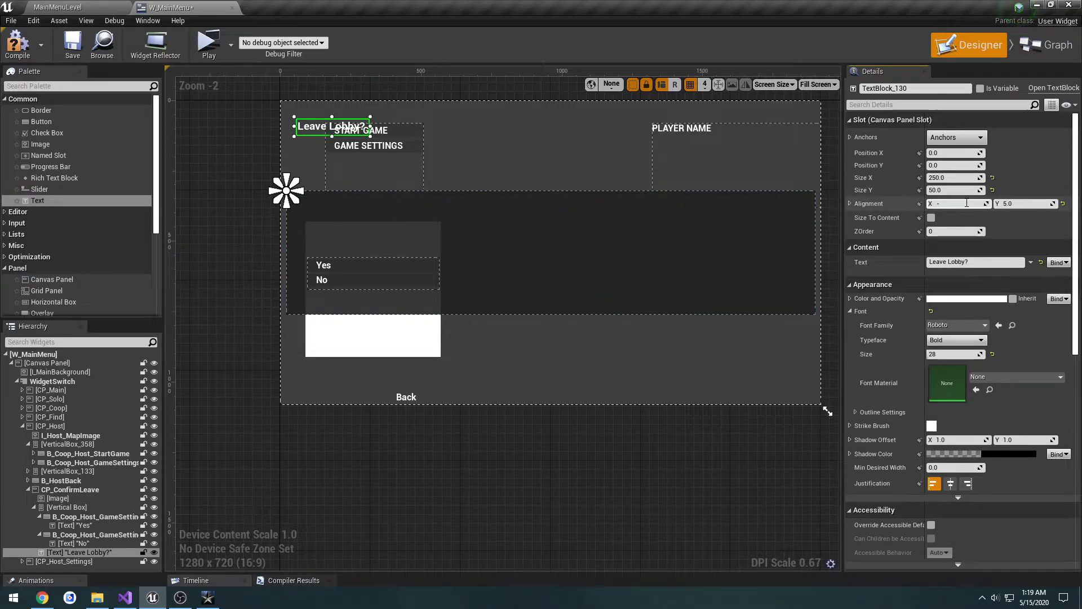
key(Return)
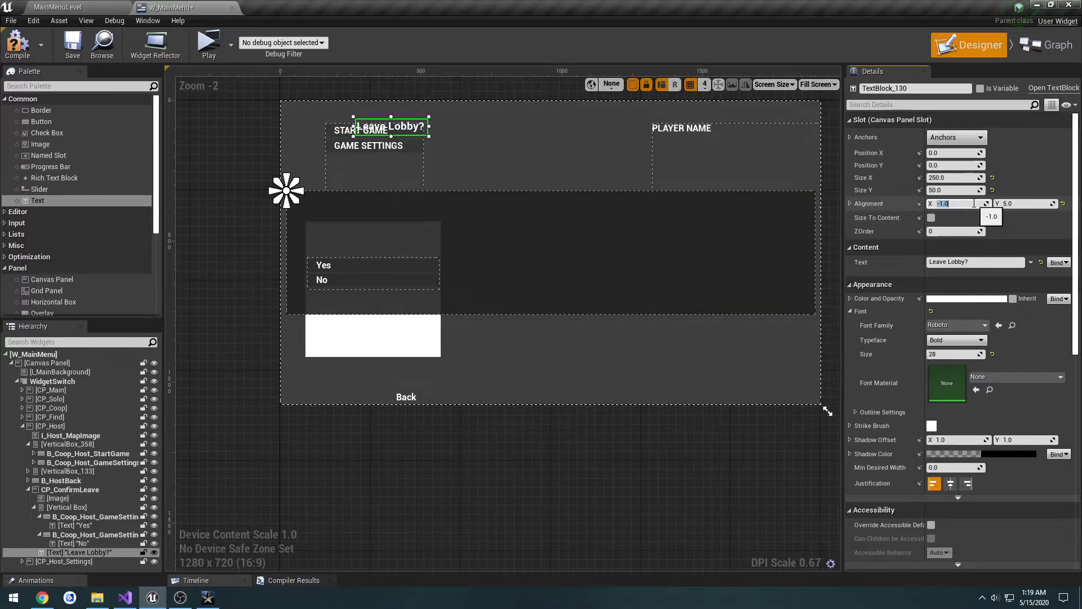
text(-0)
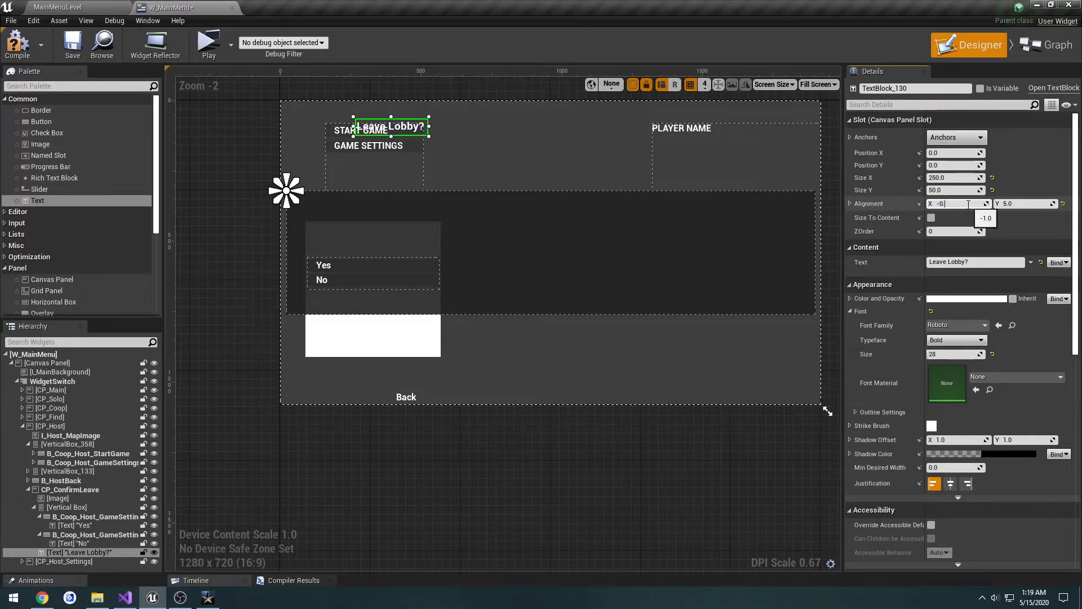
text(.5)
key(Return)
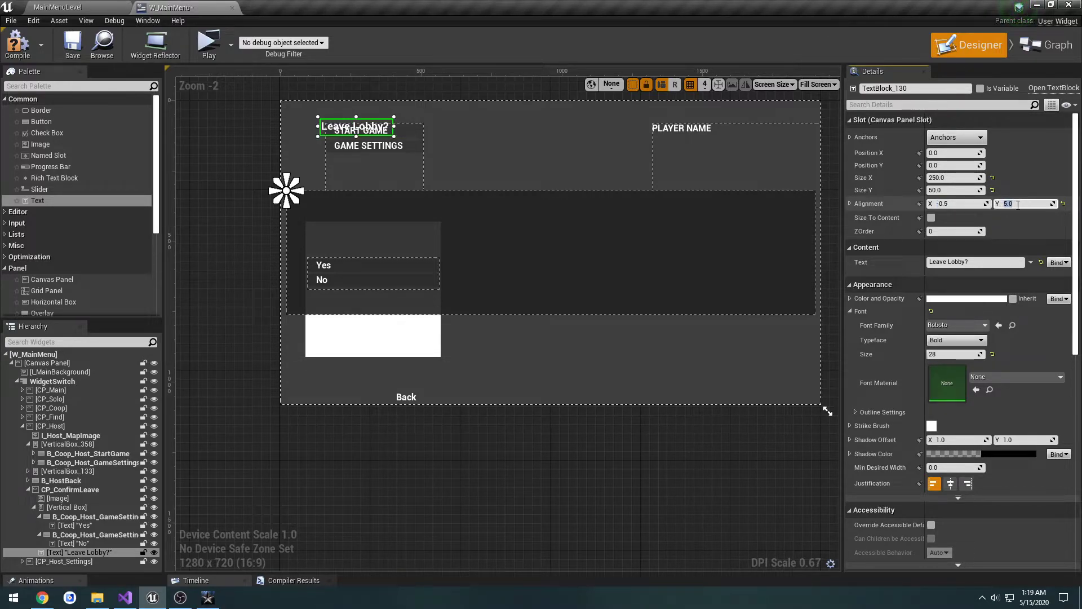
text(-)
key(Return)
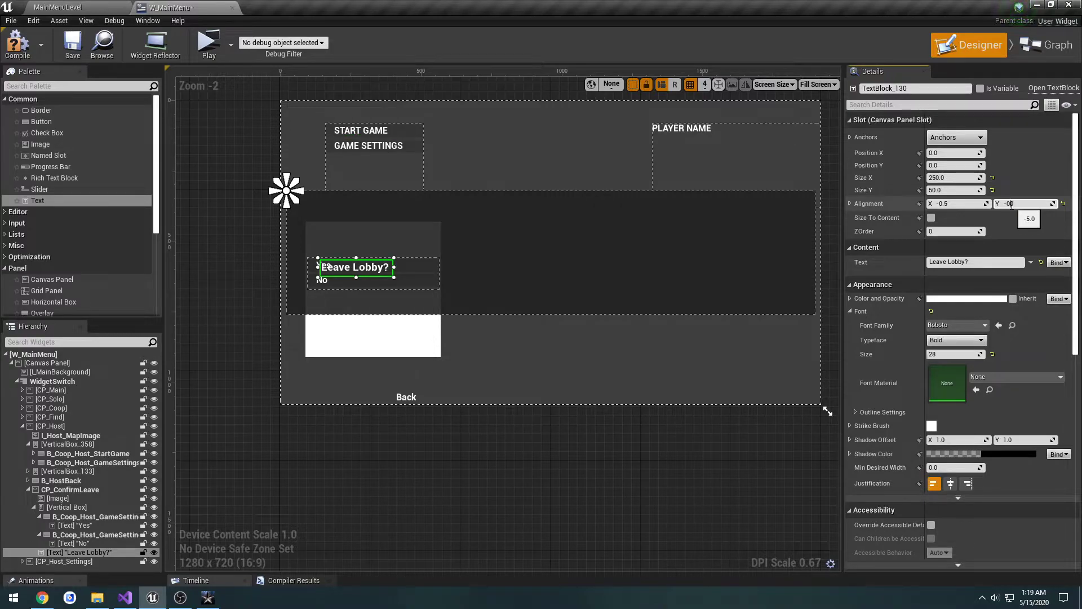
key(Return)
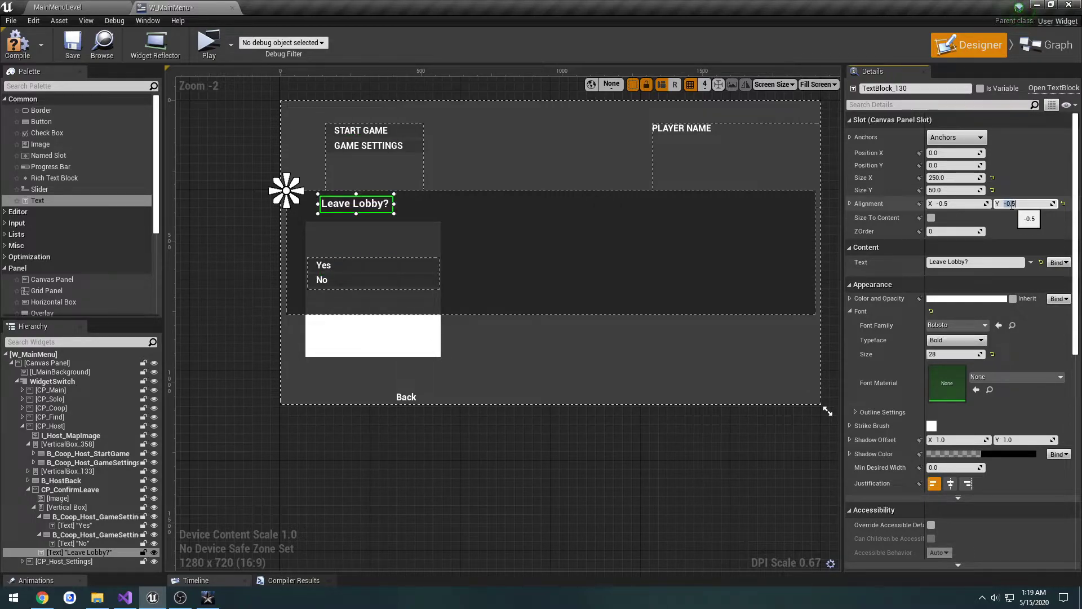
Step: Check the title placement in the Call of Duty reference, set the "Leave Lobby?" text's X alignment to -0.4 and save the widget
key(alt+Tab)
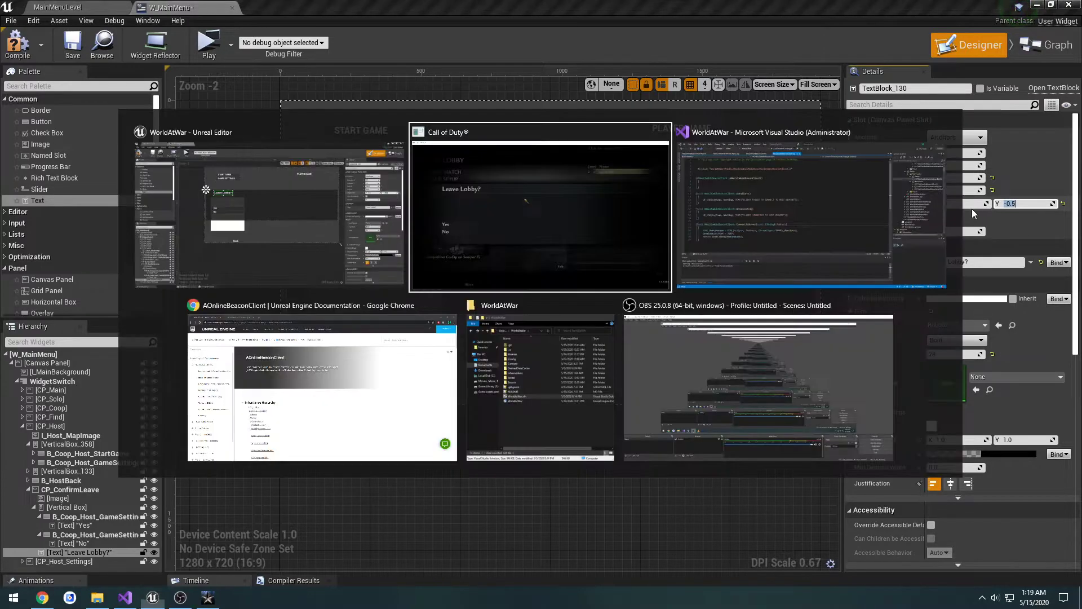
key(alt+Tab)
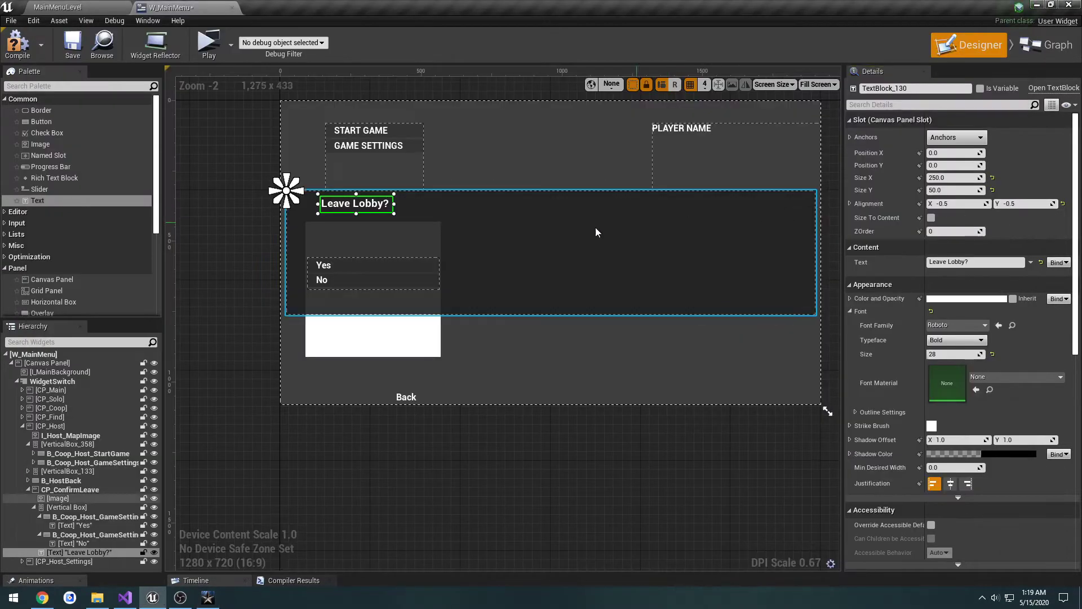
click(963, 205)
text(-0.4)
key(Return)
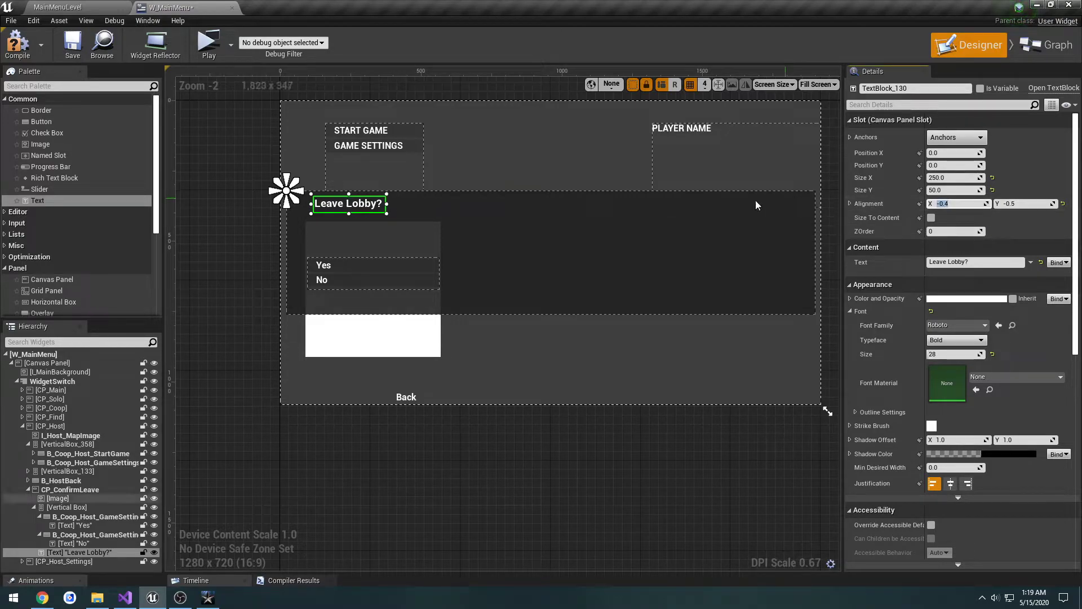
click(73, 42)
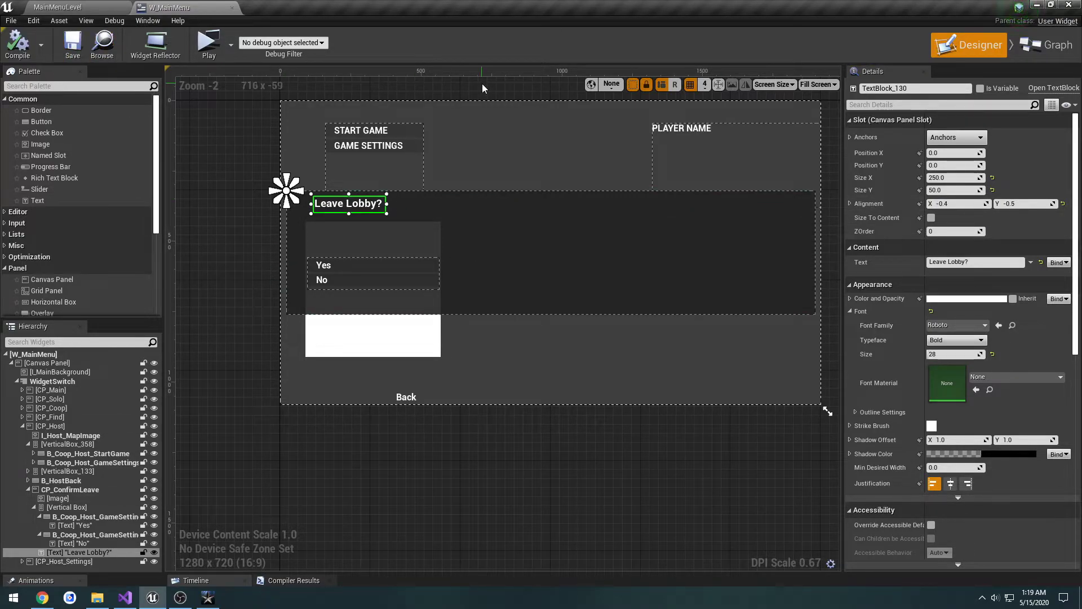
Step: Preview the game, go through Cooperative to the Host Game screen to inspect the Leave Lobby dialog, and close the preview
click(208, 43)
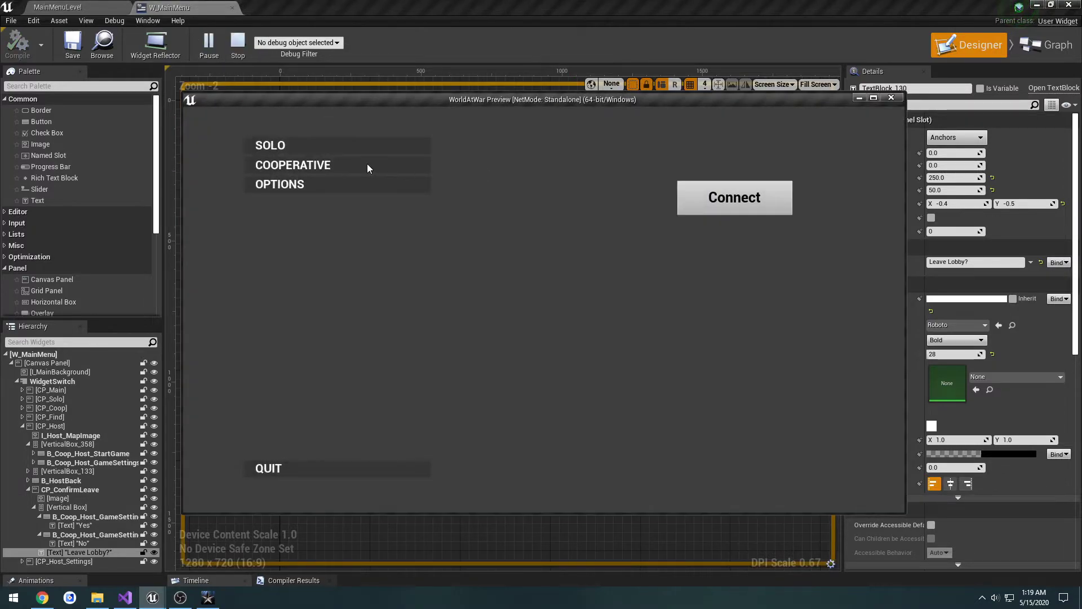
click(367, 168)
click(336, 169)
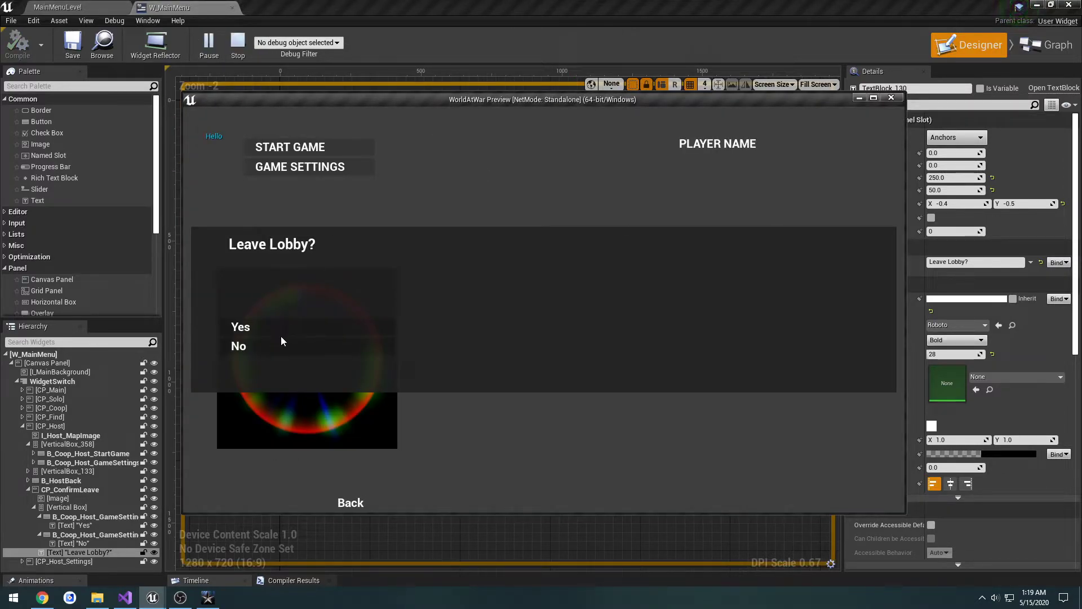
click(891, 97)
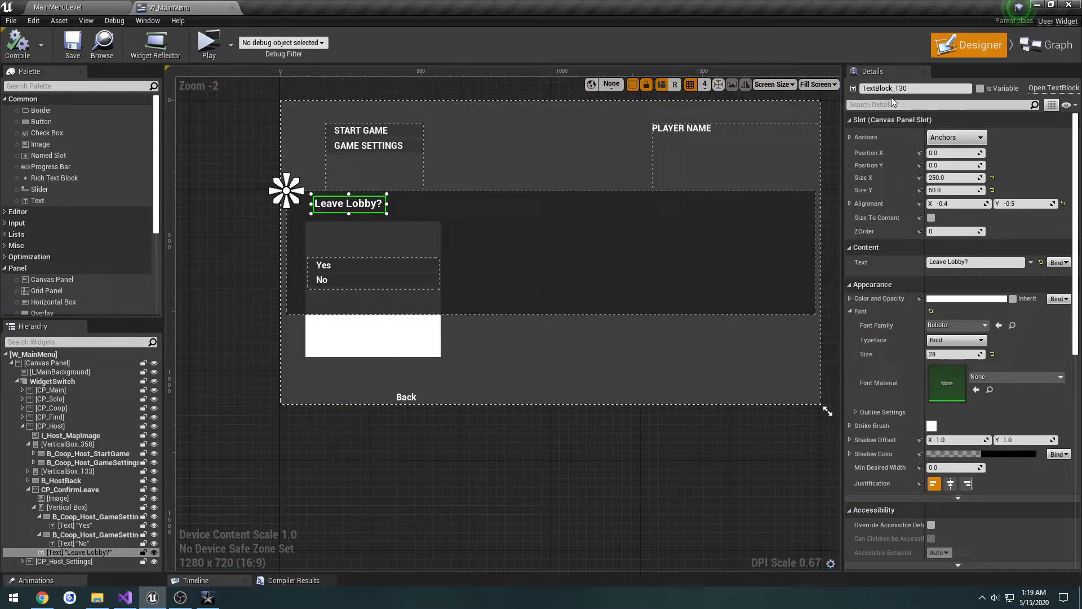
Step: Set the render opacity of the CP_ConfirmLeave canvas panel to 0 and save the widget
click(573, 226)
click(79, 489)
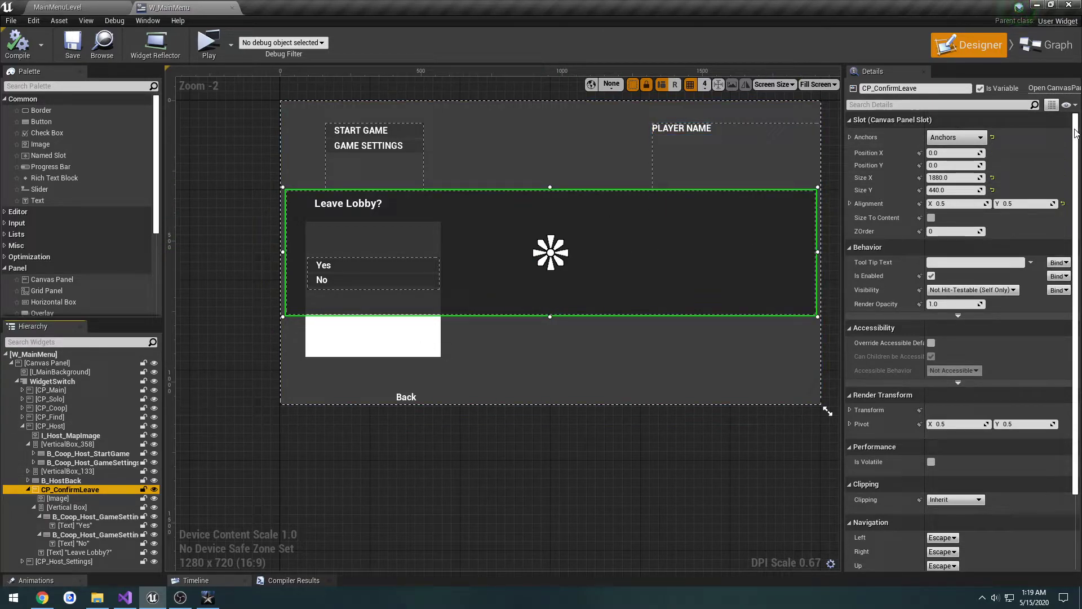
click(939, 305)
text(0)
key(Return)
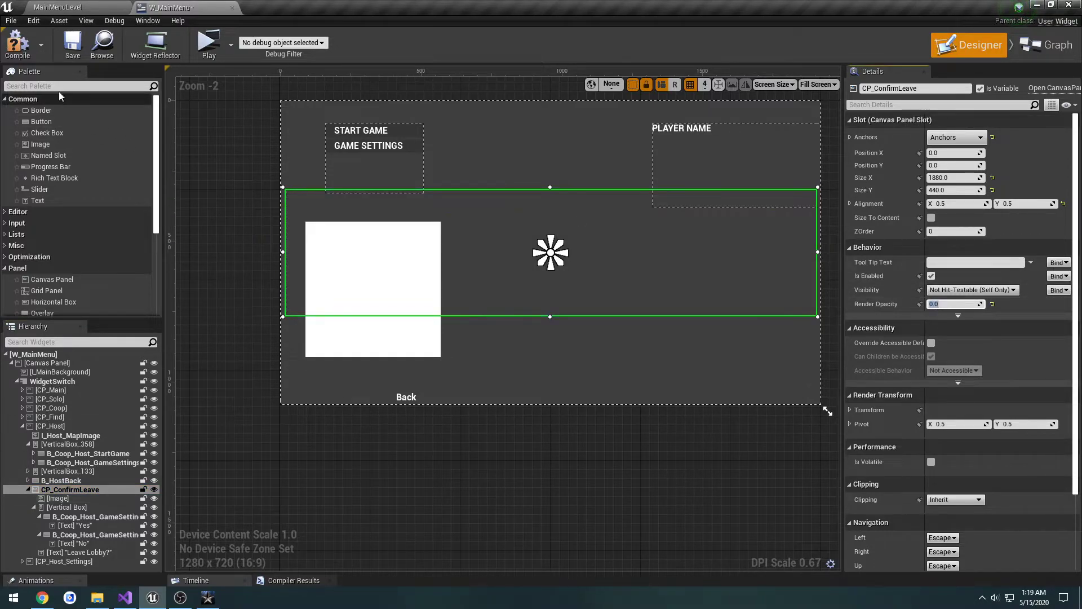
click(73, 45)
Step: Preview the host screen with the dialog hidden, test its Back button, and close the preview
click(209, 43)
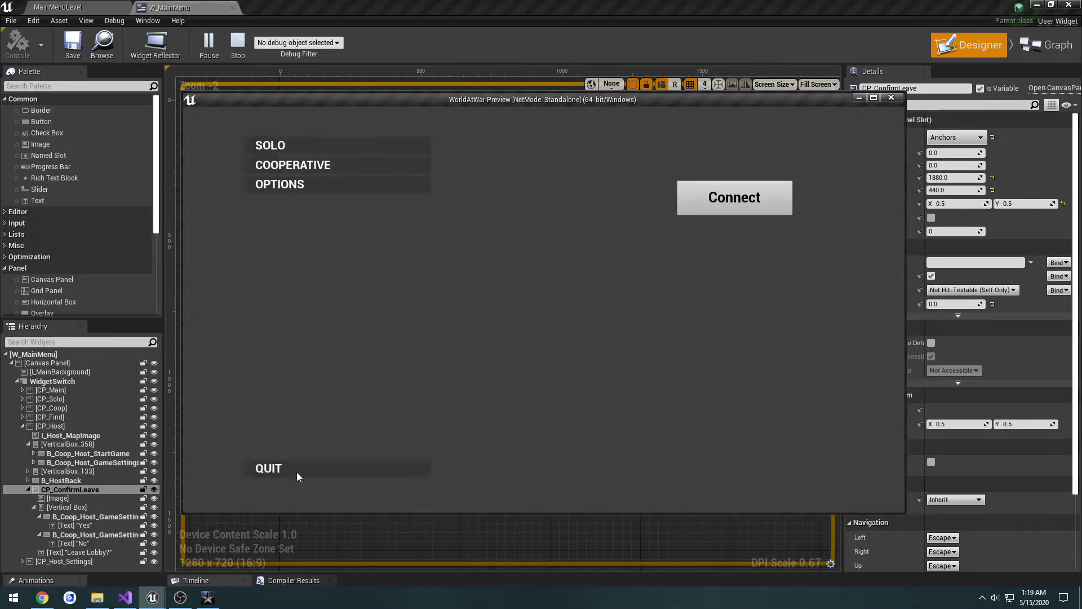
click(290, 166)
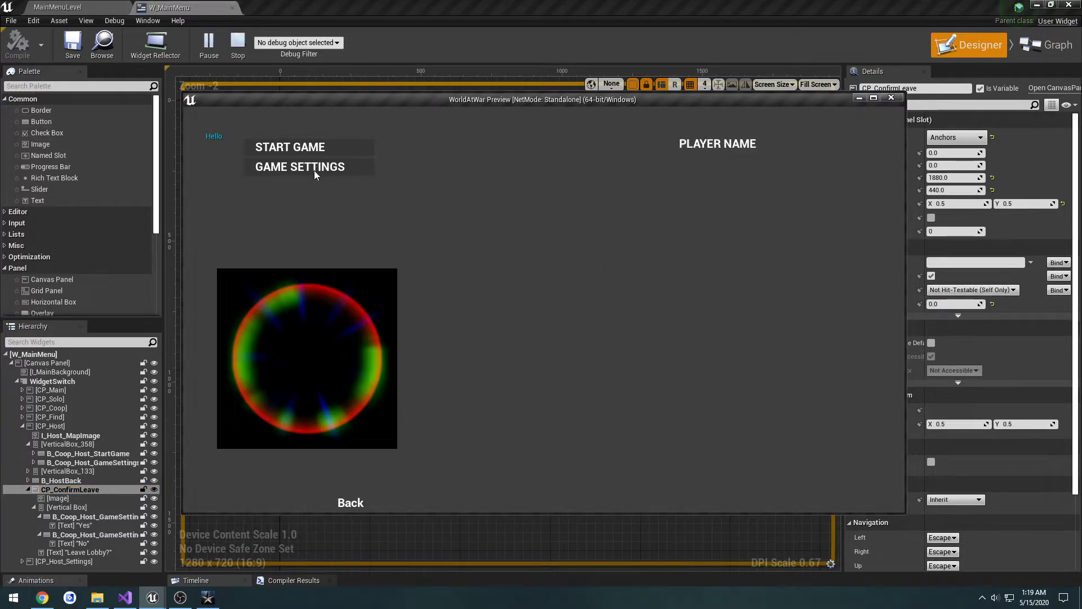
click(352, 503)
click(892, 97)
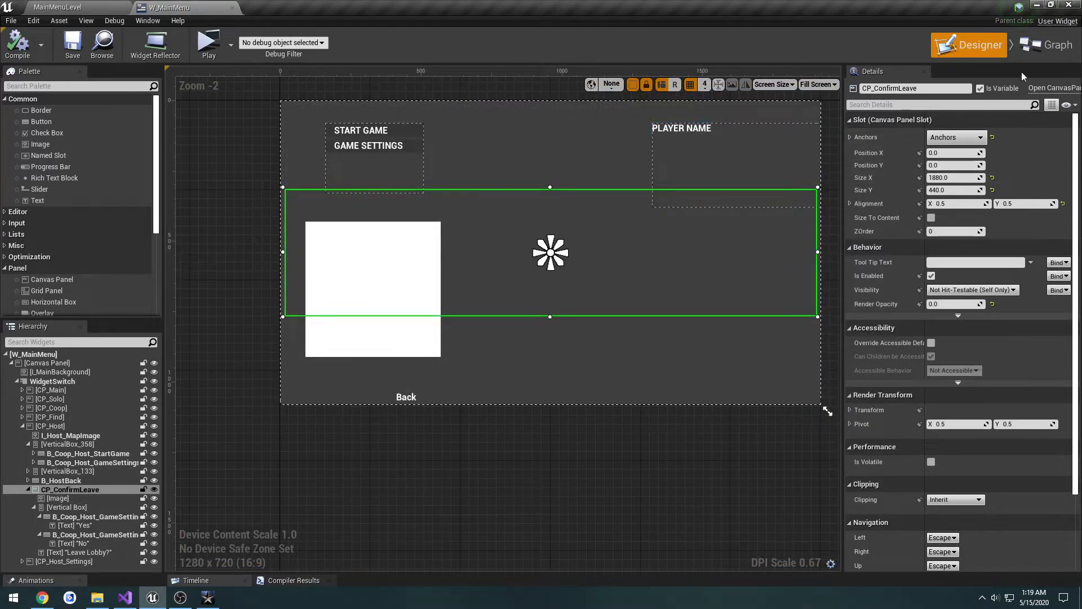
Step: Add a getter for CP_ConfirmLeave to the Event Graph near the B_HostBack clicked event
click(1041, 41)
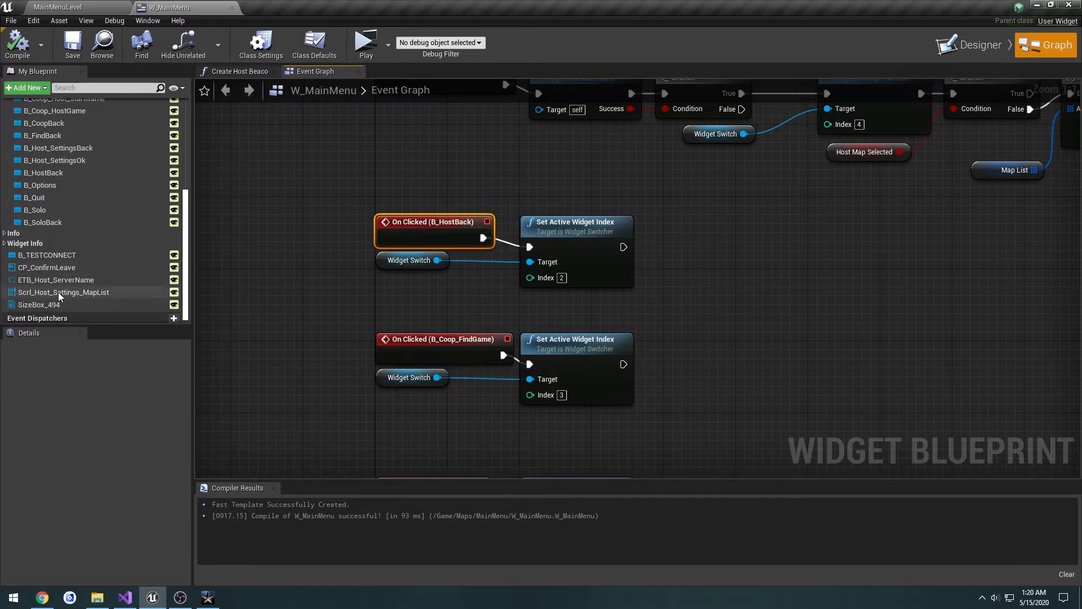
click(27, 268)
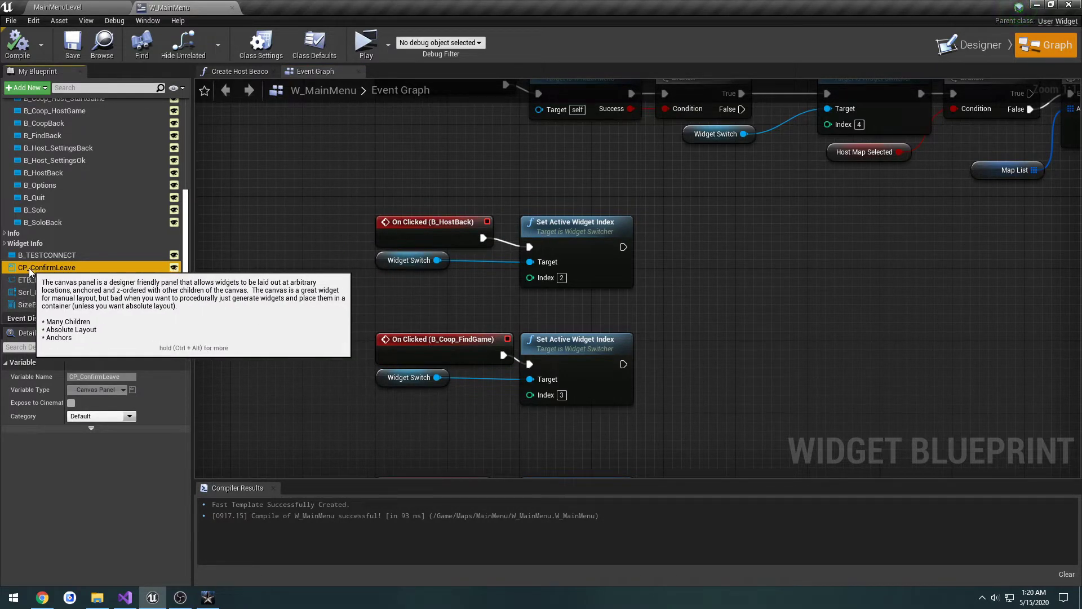
drag(30, 271, 298, 268)
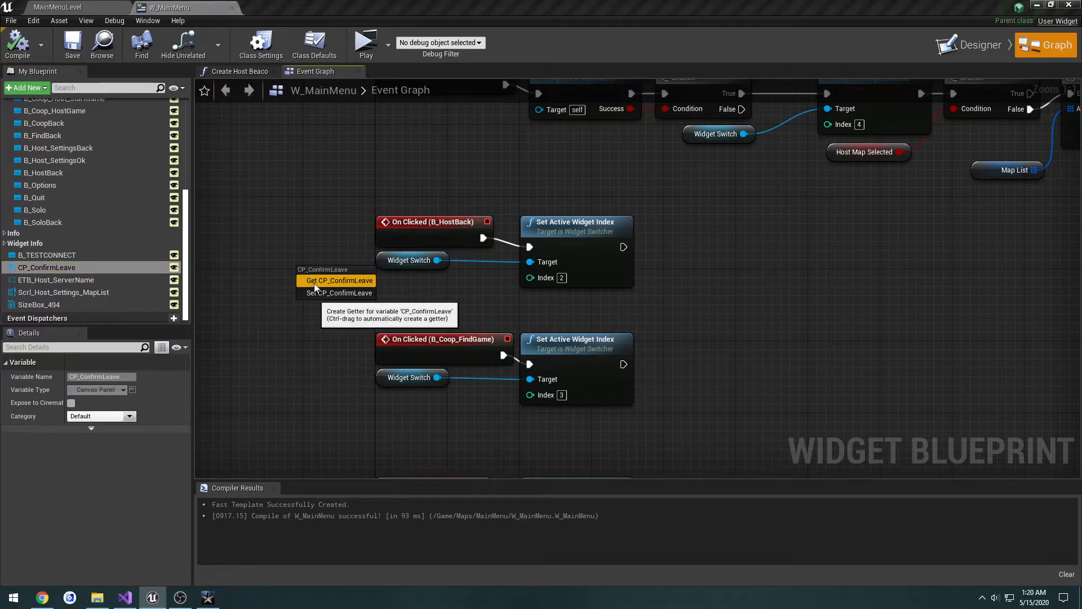
click(314, 284)
Step: Delete the Widget Switch and Set Active Widget Index (index 2) nodes attached to the B_HostBack clicked event
click(414, 263)
ctrl+click(567, 228)
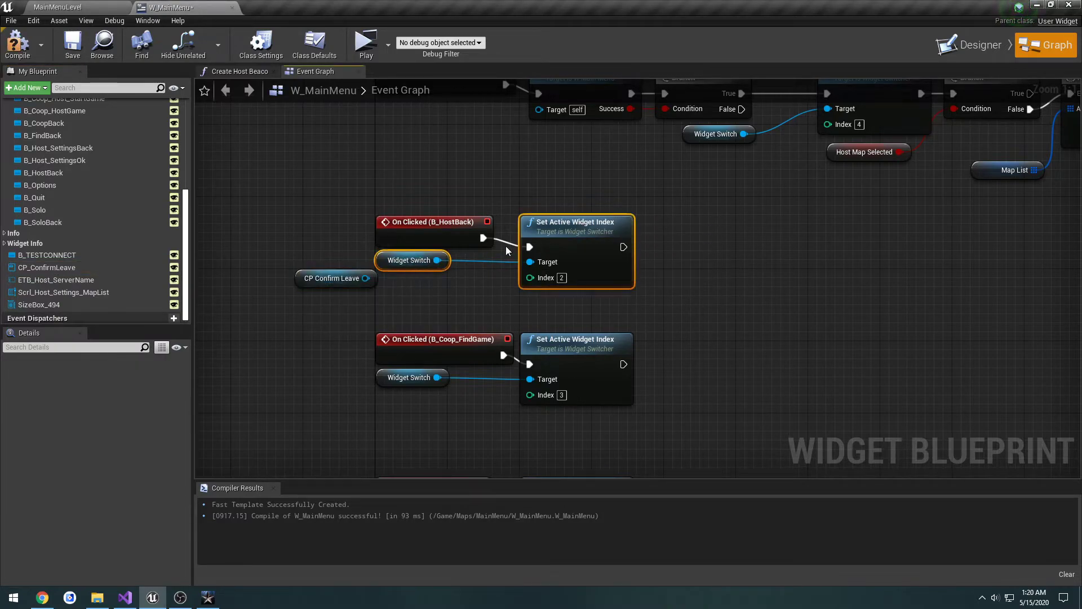
drag(560, 237, 813, 246)
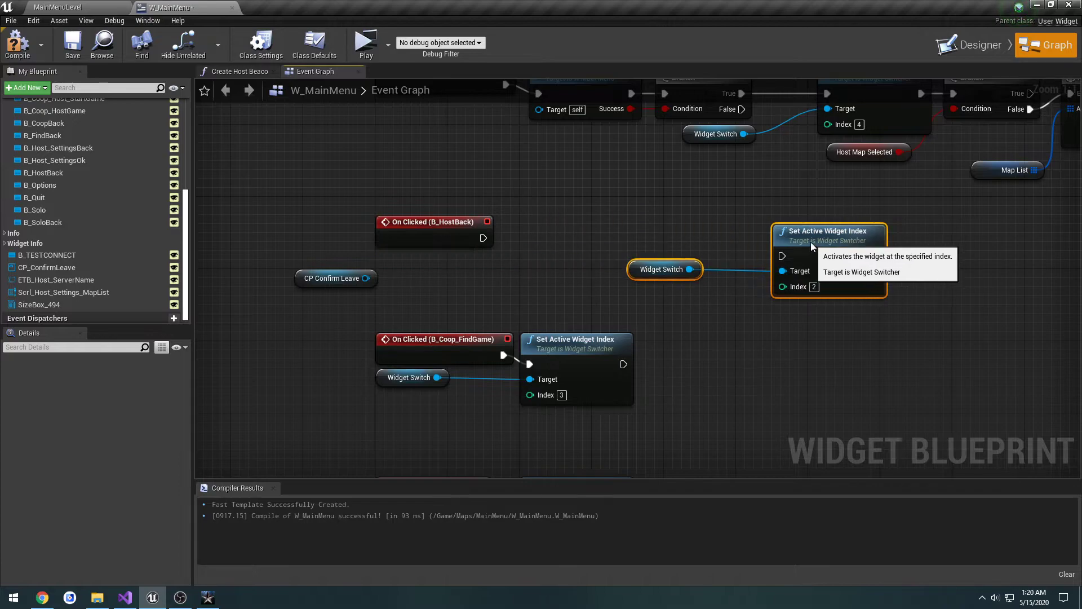
key(Delete)
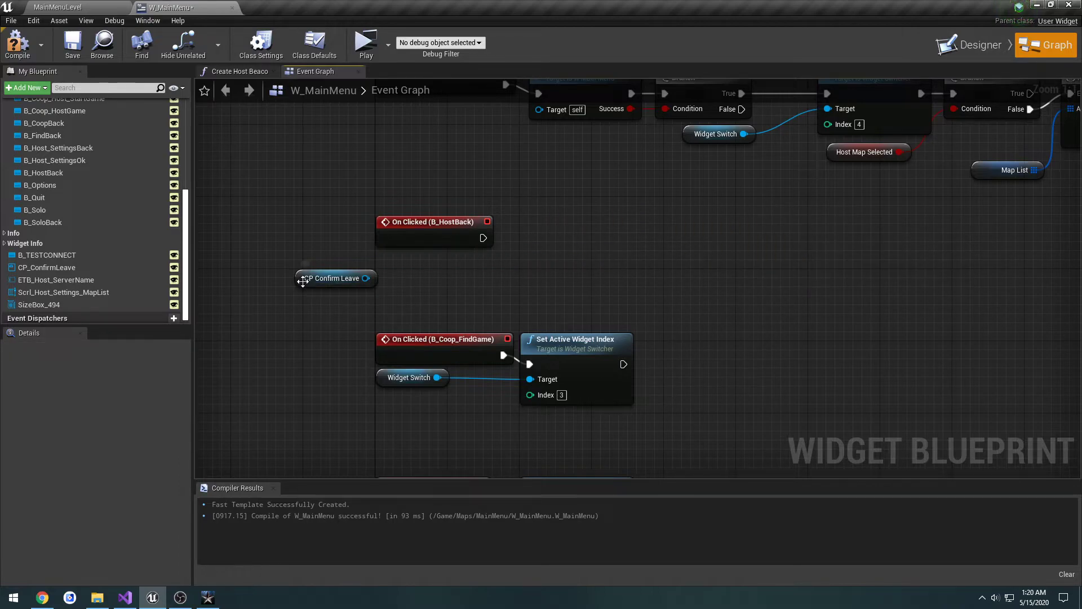
Step: Make the B_HostBack clicked event call Set Render Opacity on CP_ConfirmLeave with In Opacity set to 1
drag(303, 282, 512, 247)
text(set opa)
key(Return)
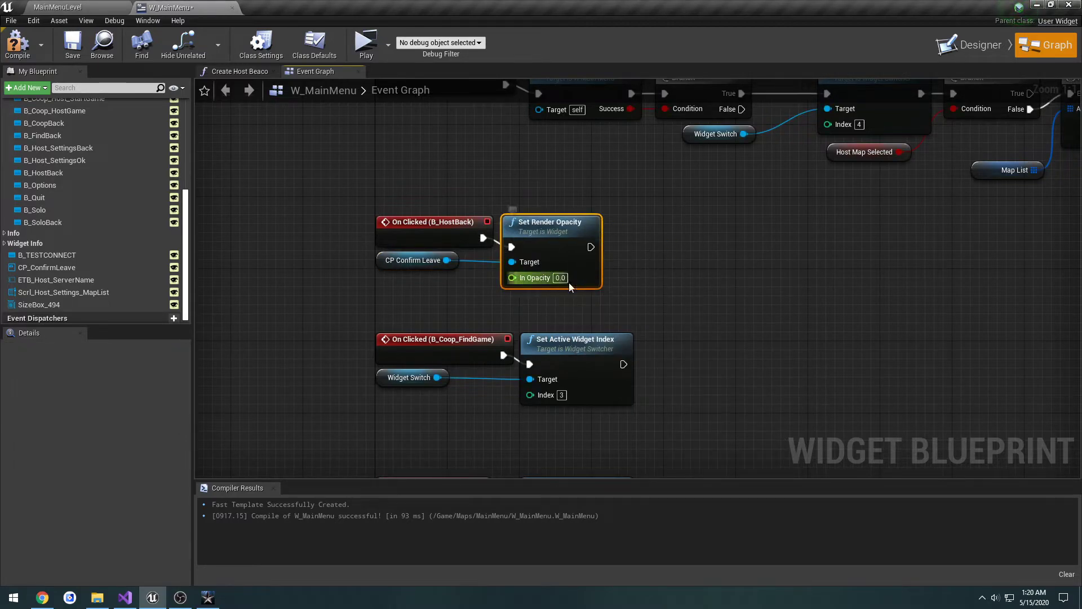
click(560, 277)
text(1)
key(Return)
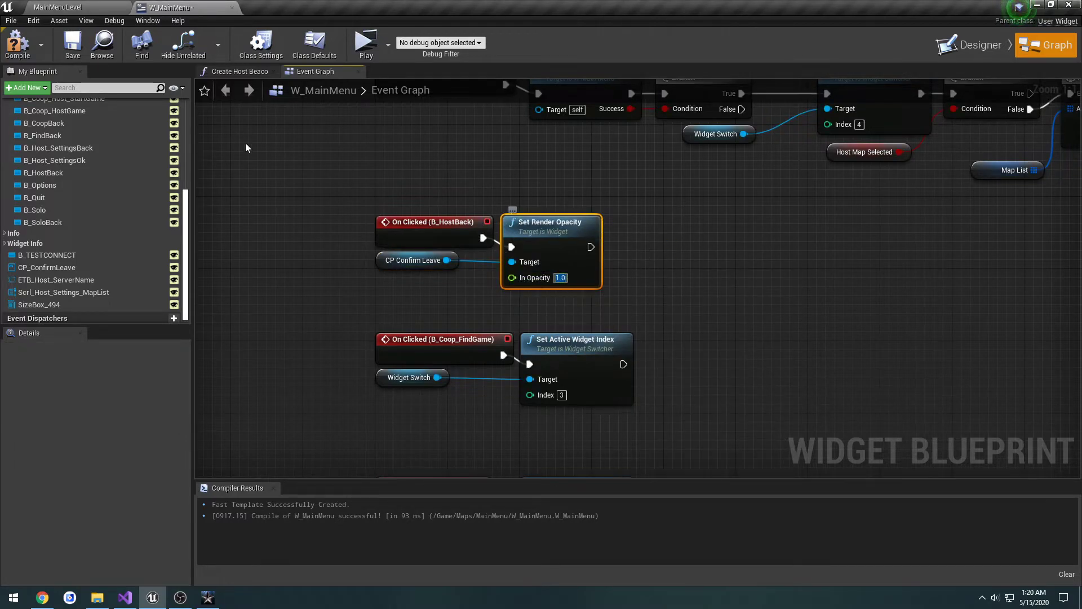
Step: Compile the widget, preview the host lobby, test the Back button, and close the preview
click(12, 35)
click(365, 44)
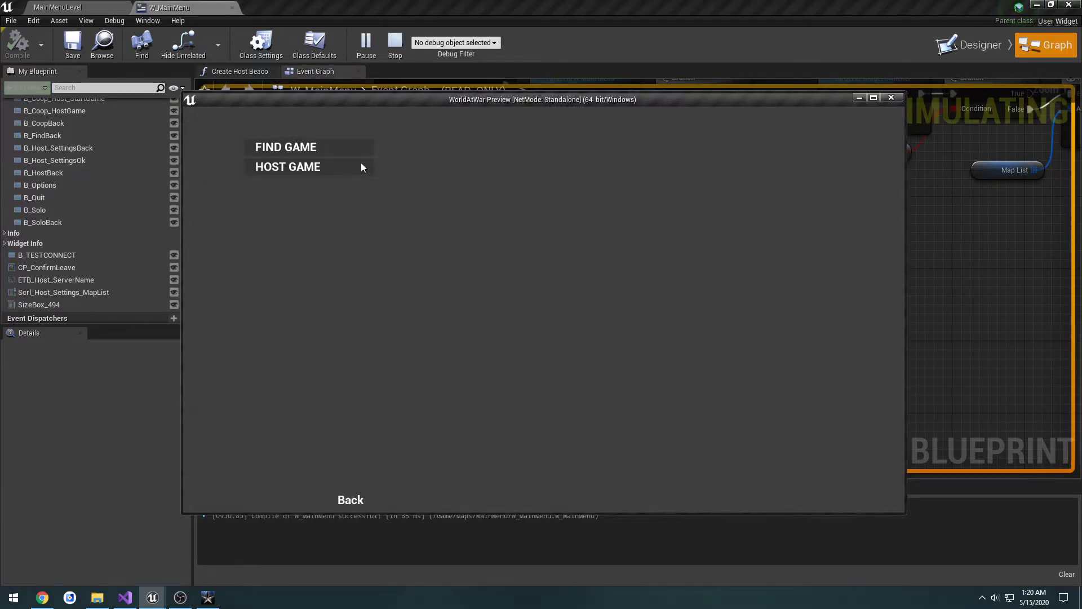
click(361, 167)
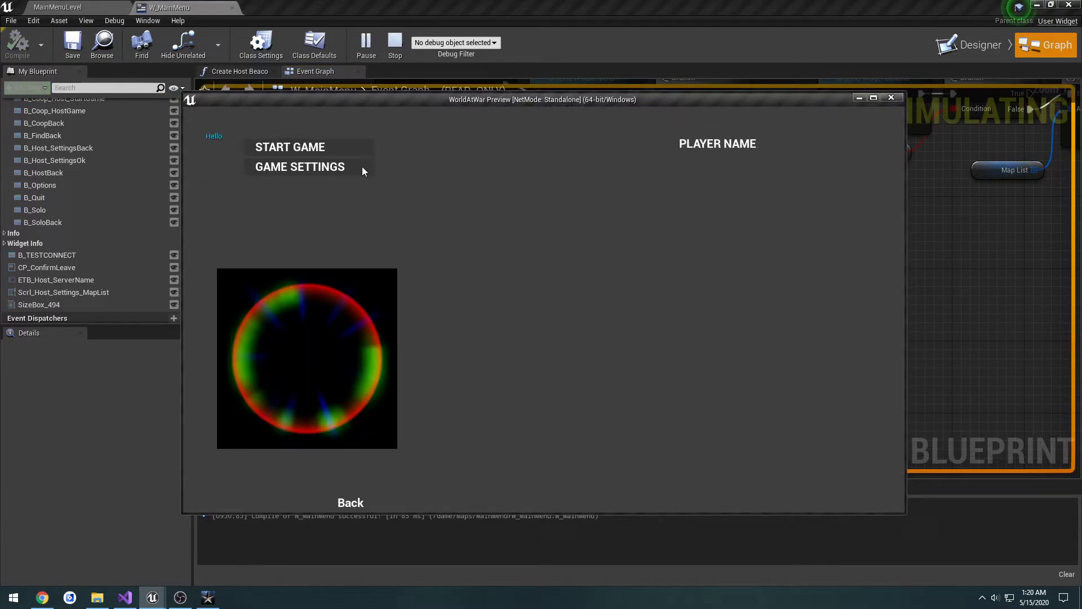
click(351, 503)
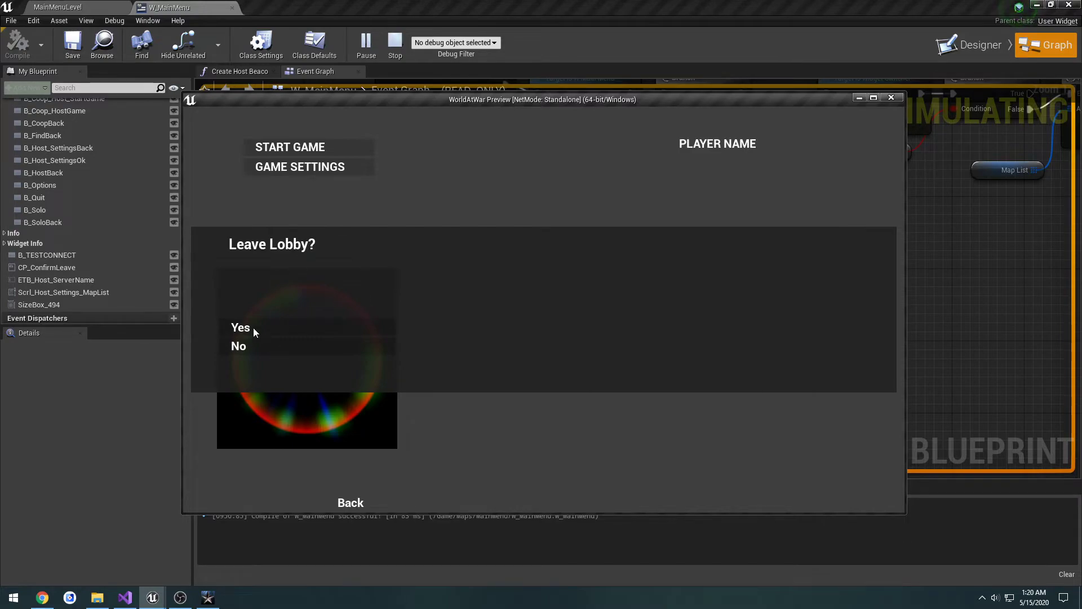
click(891, 98)
Step: Set CP_ConfirmLeave's Render Opacity to 1 in the Designer
click(968, 45)
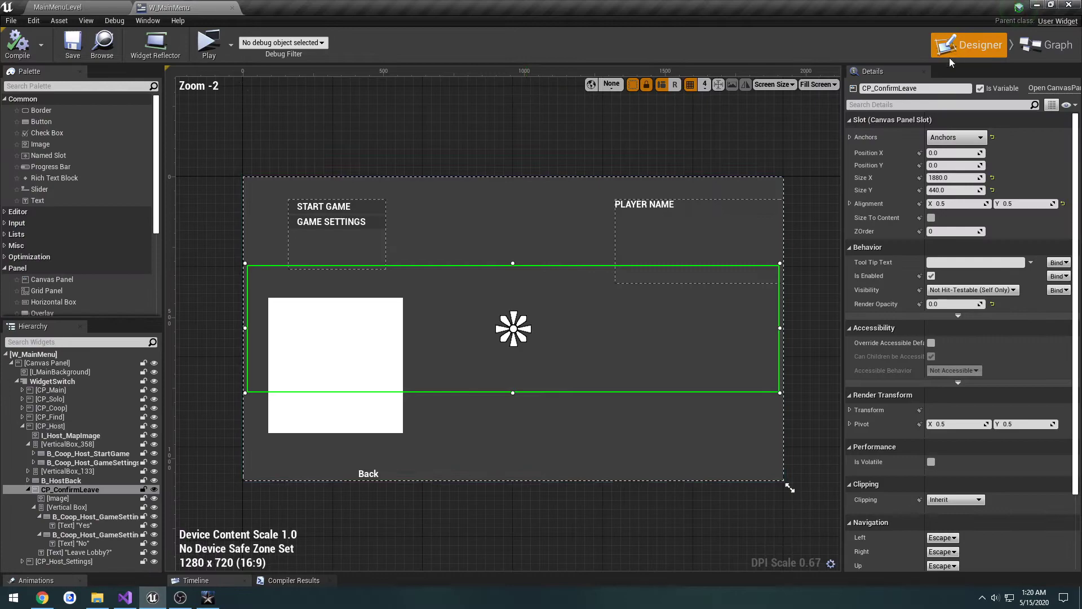
click(949, 304)
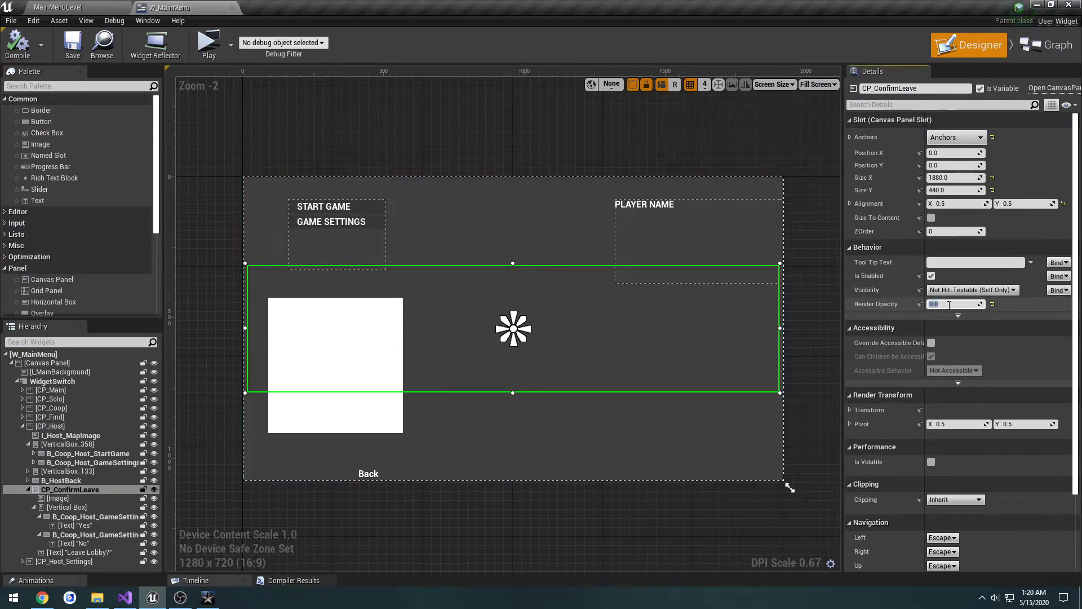
text(1)
key(Return)
Step: Add an On Clicked event for the Leave Lobby dialog's Yes button
click(353, 344)
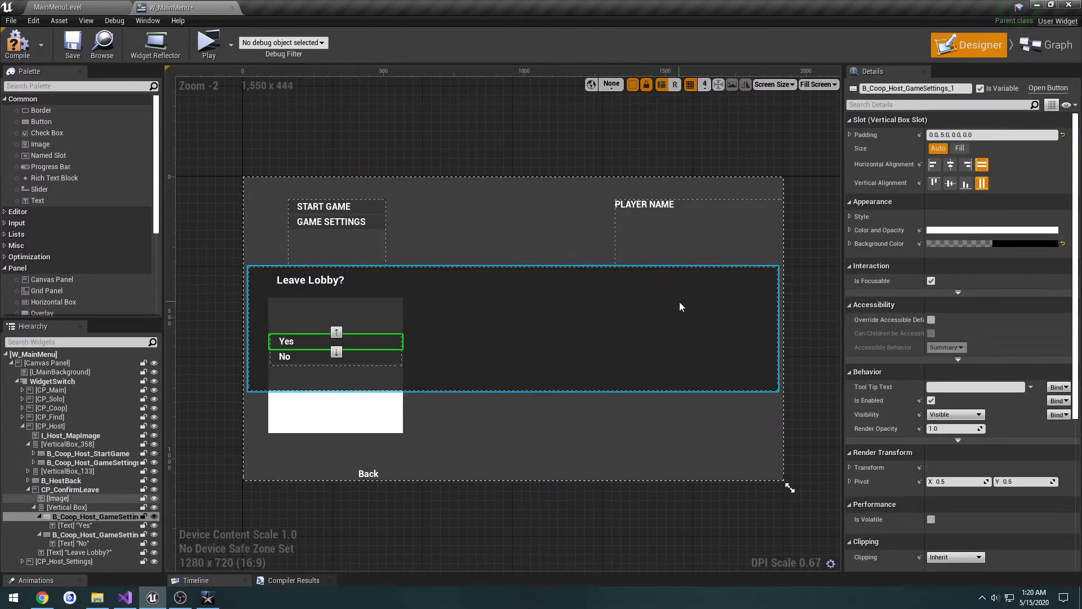
scroll(953, 338, down, 5)
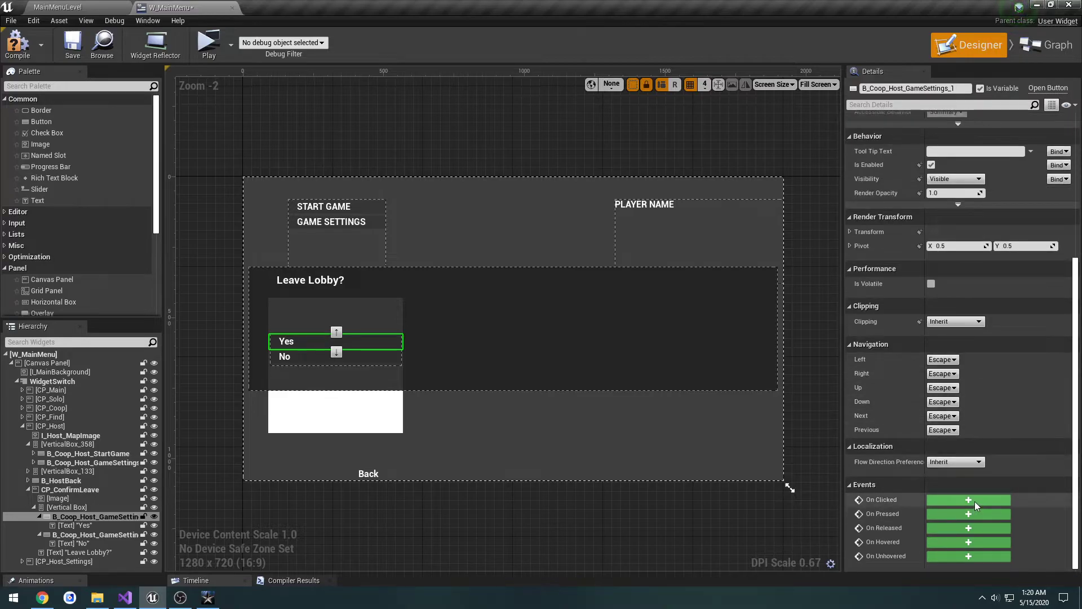
click(968, 500)
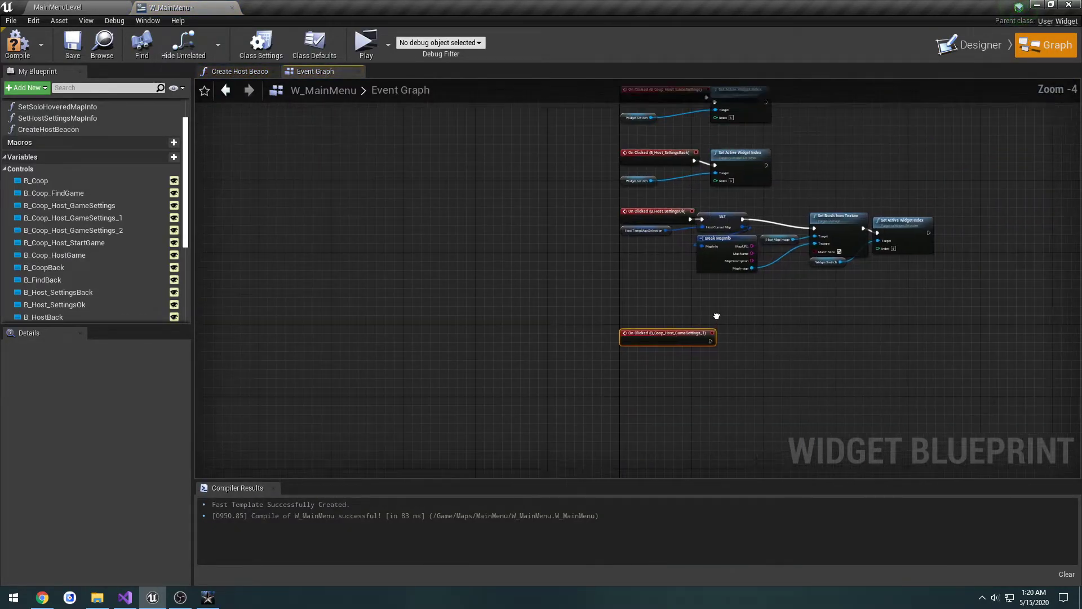
Step: Shift the event groups below B_HostBack downward and place the Yes button's clicked event directly beneath the B_HostBack group
right_drag(717, 316, 600, 365)
scroll(410, 286, up, 1)
drag(556, 385, 755, 329)
scroll(755, 316, down, 3)
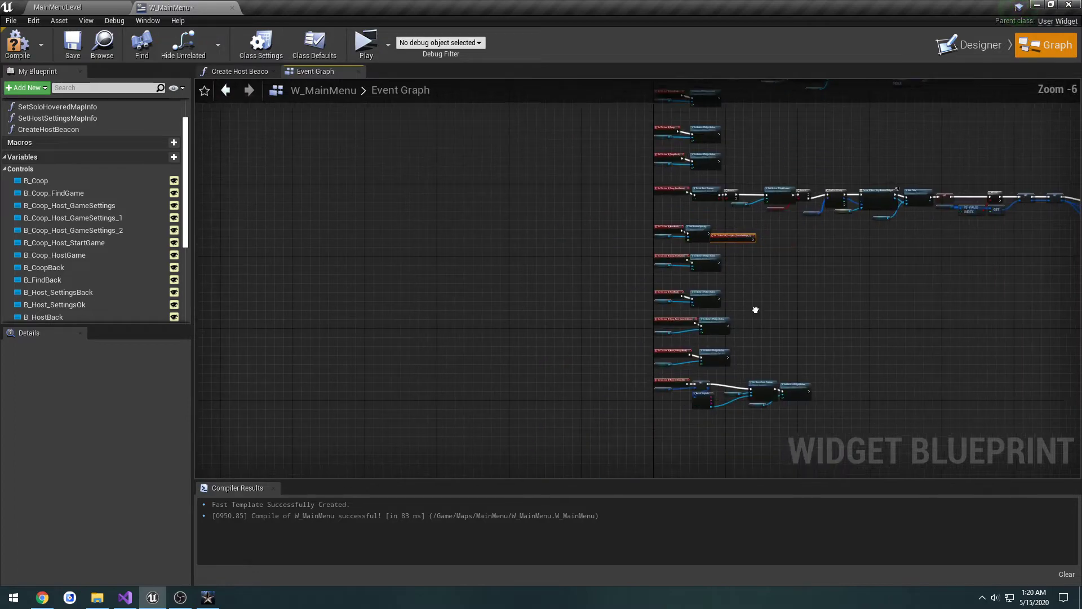
right_drag(755, 310, 699, 250)
drag(572, 190, 772, 364)
click(614, 199)
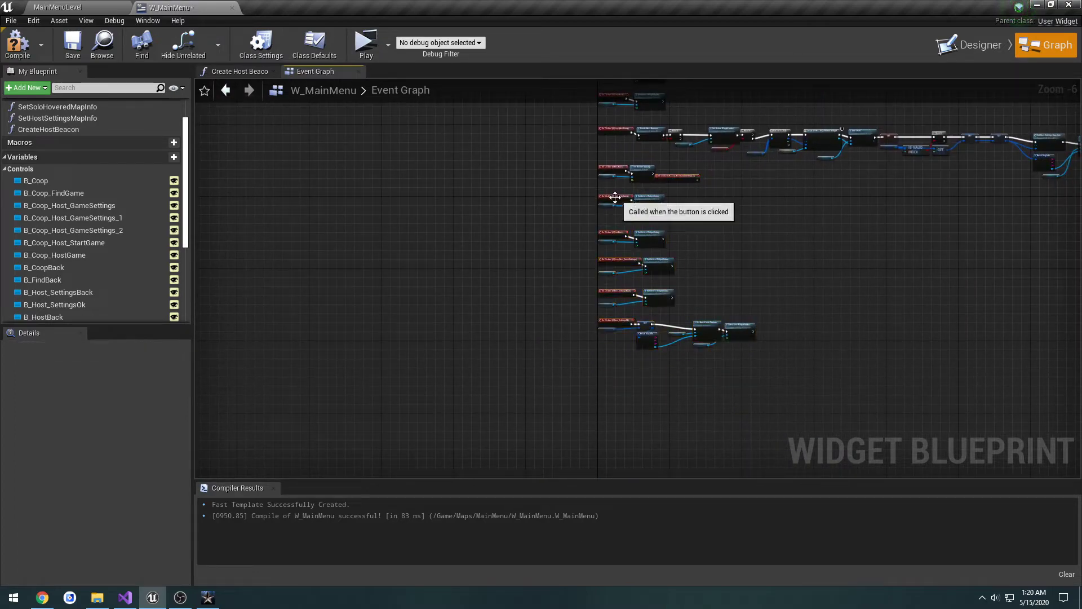
drag(594, 191, 615, 274)
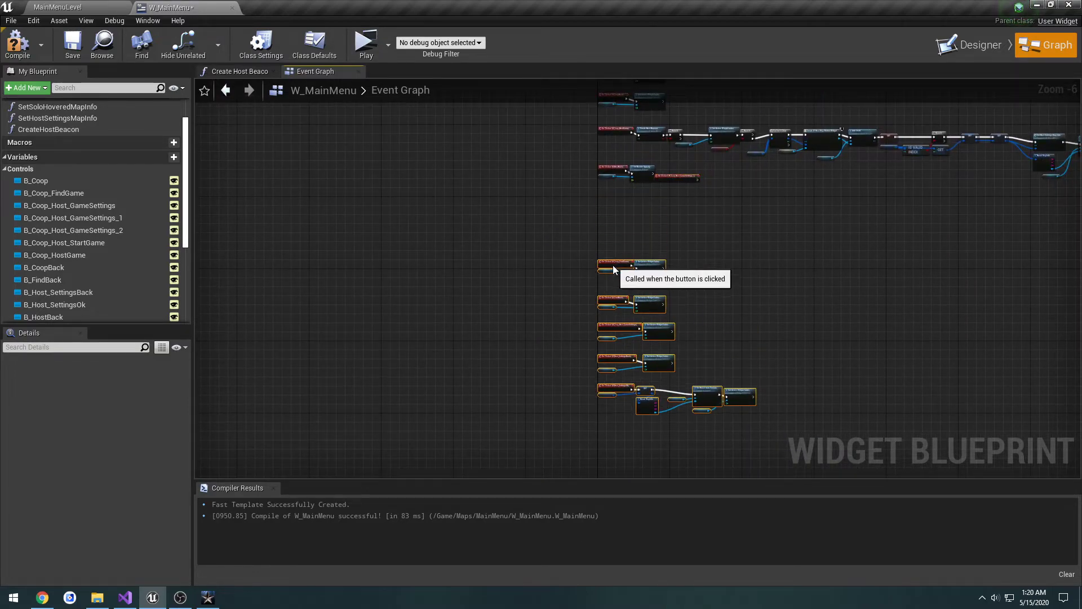
drag(672, 177, 615, 200)
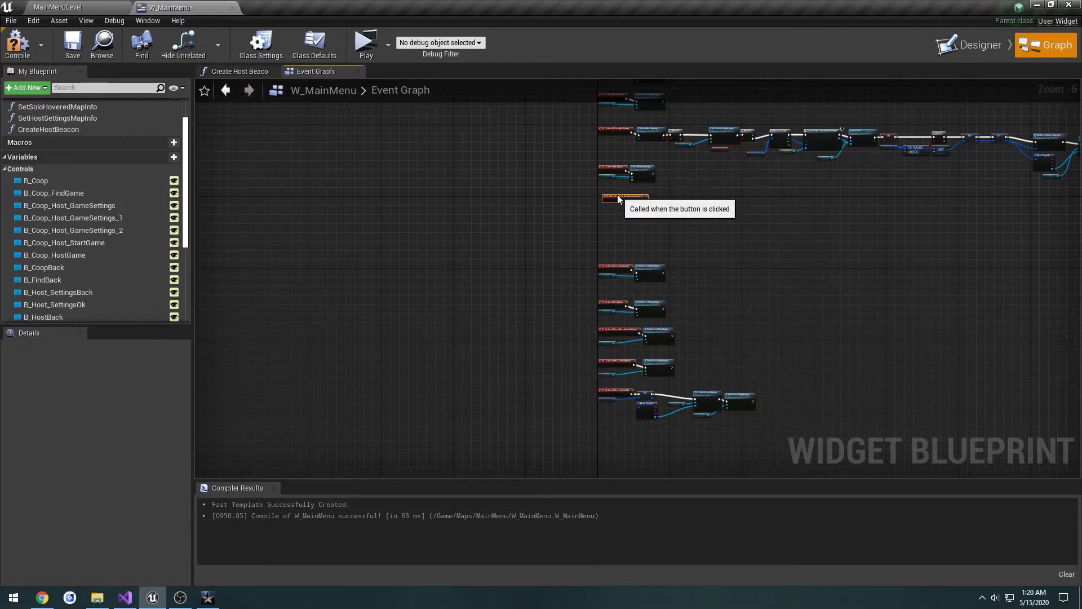
scroll(617, 196, up, 6)
right_drag(681, 319, 636, 309)
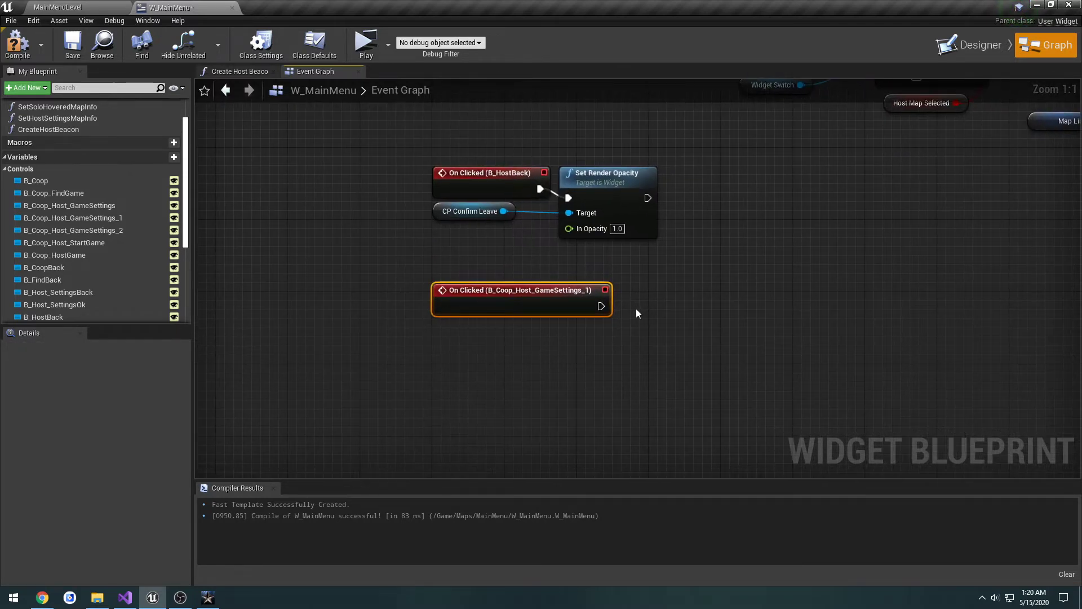
Step: Rename the dialog's Yes button to B_Coop_Host_YesLeave in the Designer
click(958, 46)
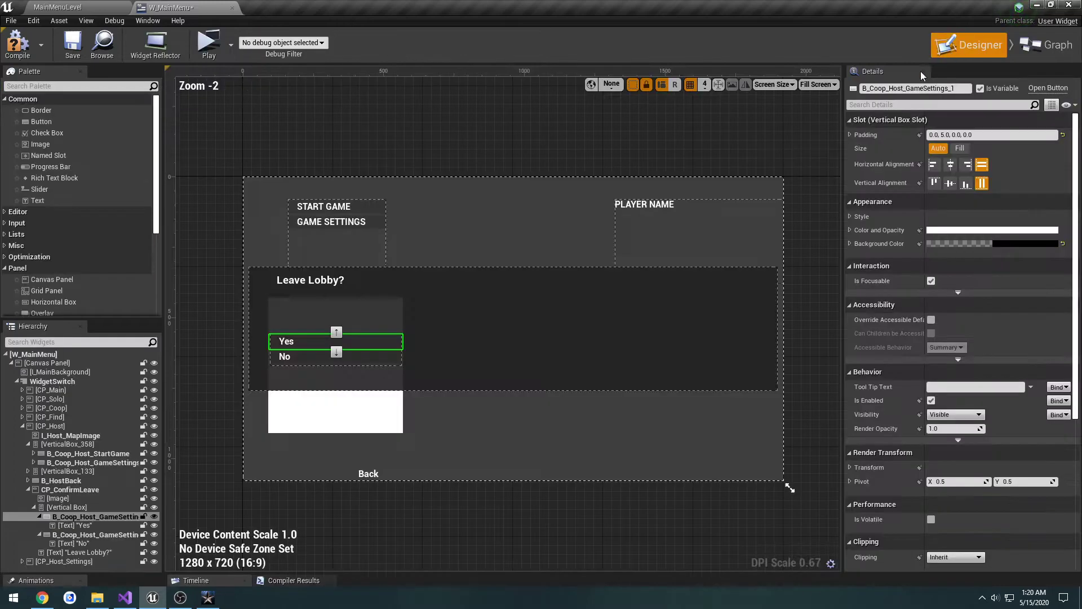
drag(937, 90, 891, 90)
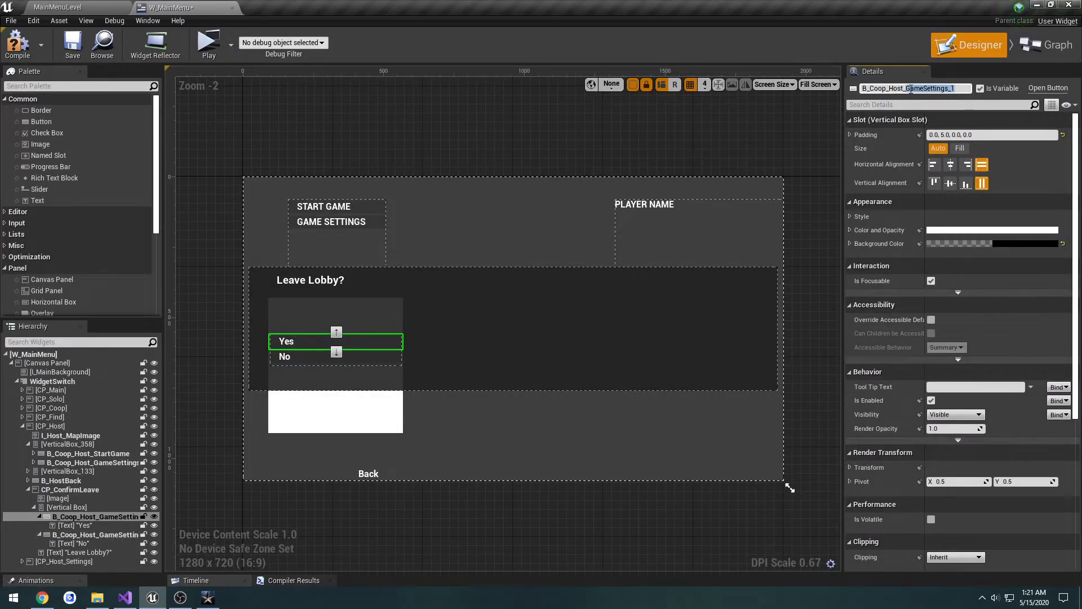
text(Confi)
click(909, 89)
key(ctrl+c)
Step: Rename the dialog's No button to B_Coop_Host_NoLeave
click(357, 357)
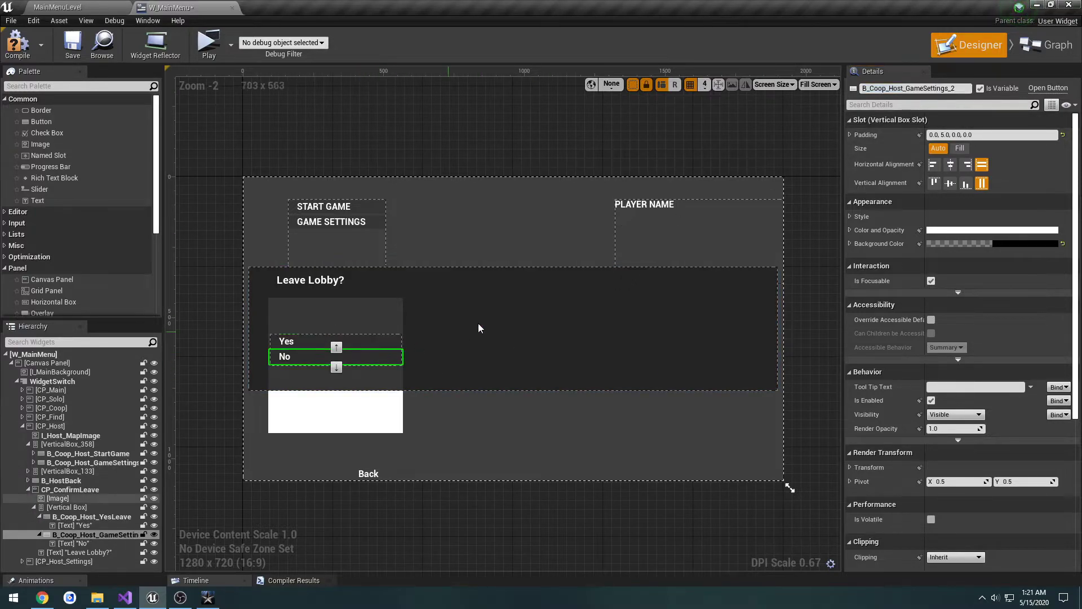
drag(956, 88, 861, 90)
key(ctrl+v)
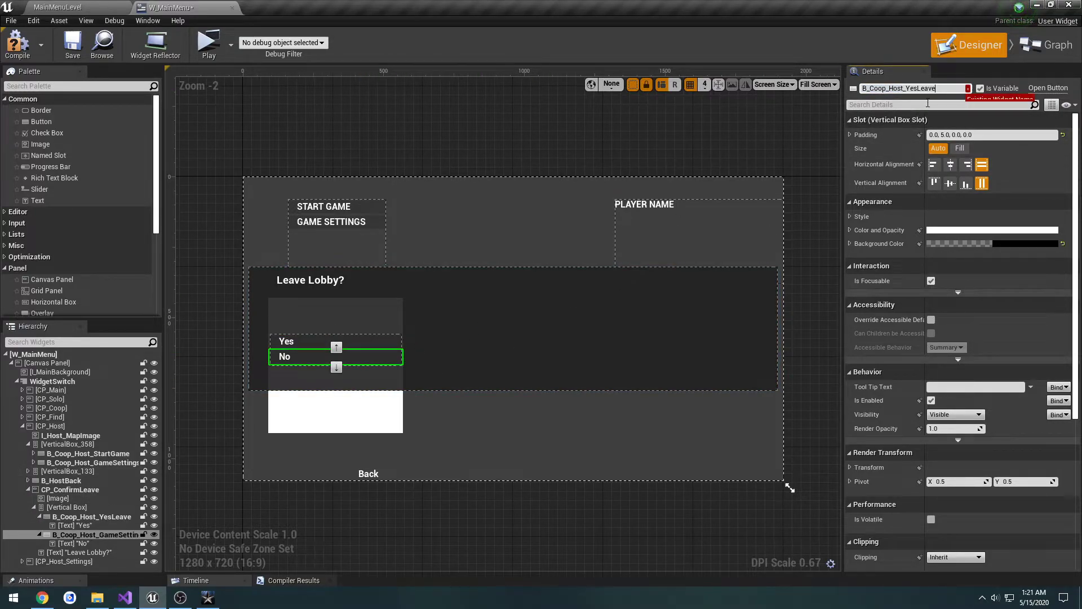
click(917, 89)
key(BackSpace)
key(BackSpace)
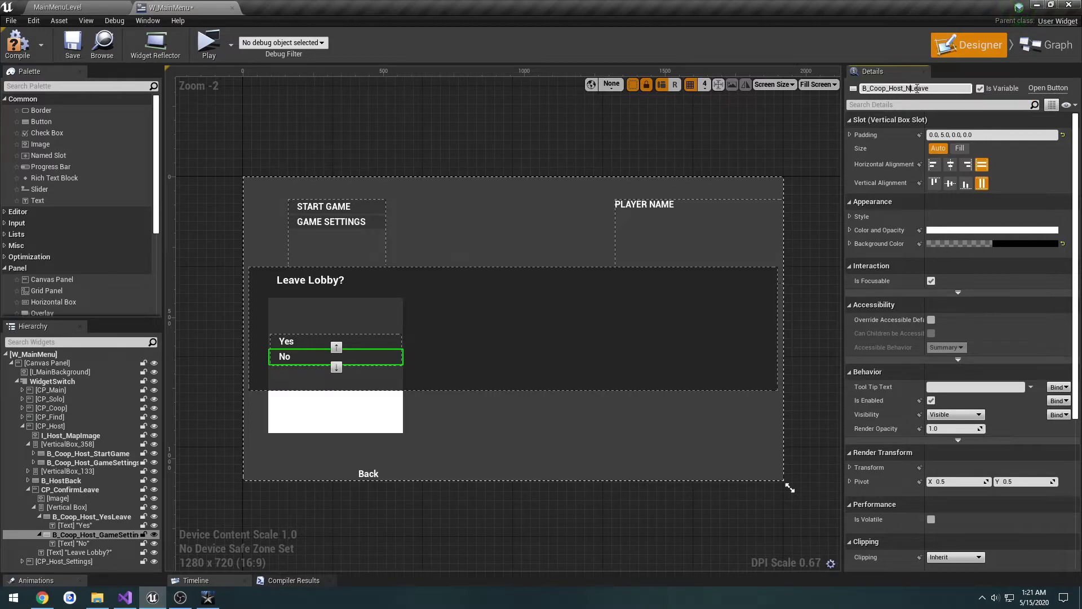
Step: Add an On Clicked event for B_Coop_Host_NoLeave and place it beneath the B_Coop_Host_YesLeave event in the graph
scroll(978, 288, down, 5)
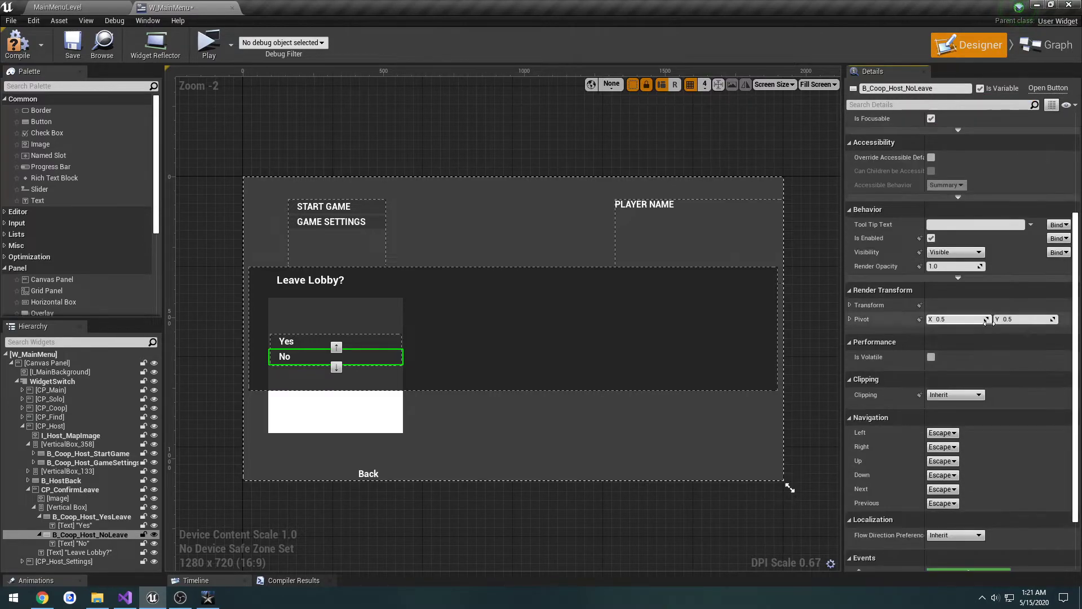
click(980, 501)
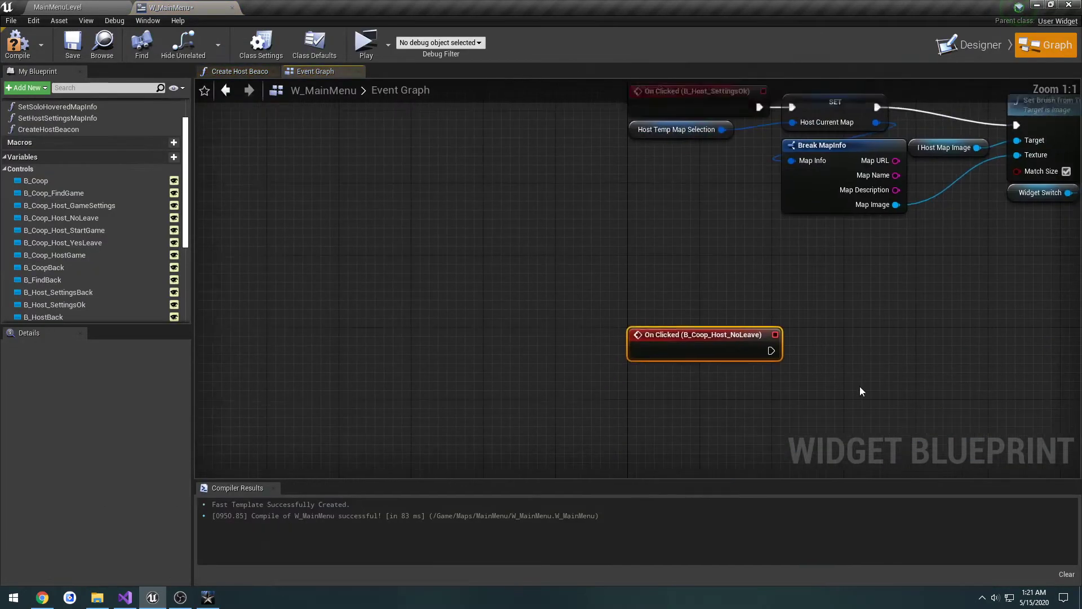
scroll(810, 335, down, 3)
drag(787, 323, 753, 122)
right_drag(763, 140, 578, 308)
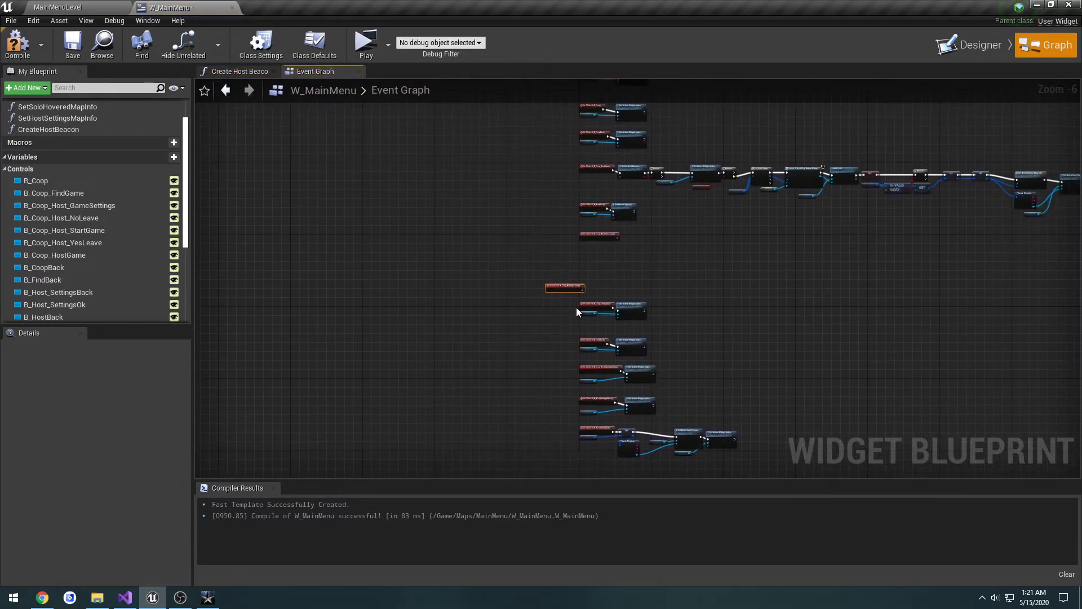
scroll(578, 307, up, 2)
drag(565, 271, 632, 210)
scroll(676, 286, up, 4)
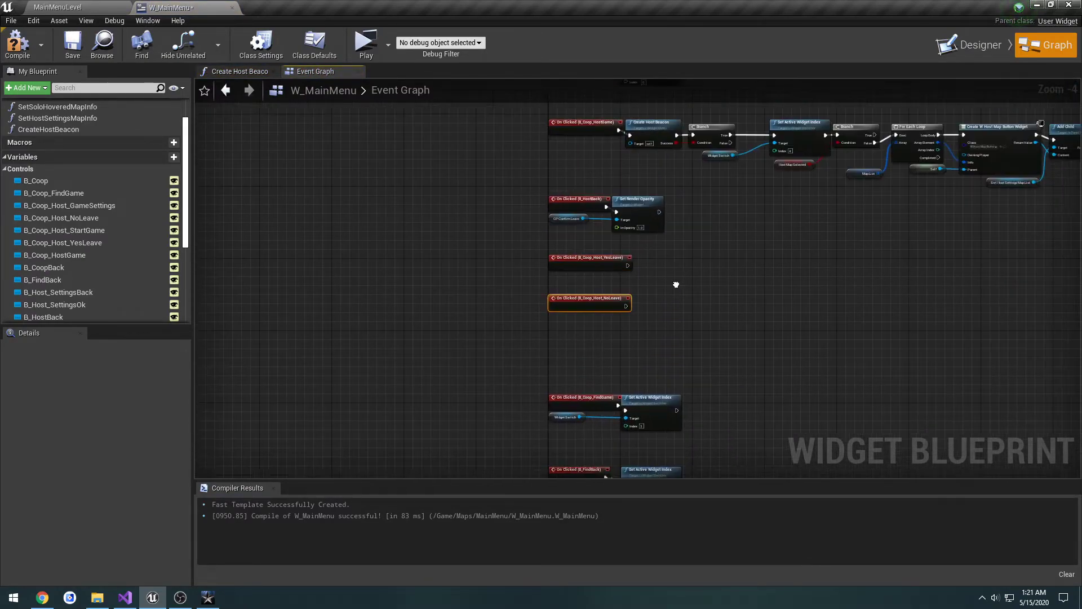
Step: Copy the CP Confirm Leave and Set Render Opacity nodes to the B_Coop_Host_NoLeave event, connect them, and set In Opacity to 0.0
click(606, 208)
ctrl+click(405, 204)
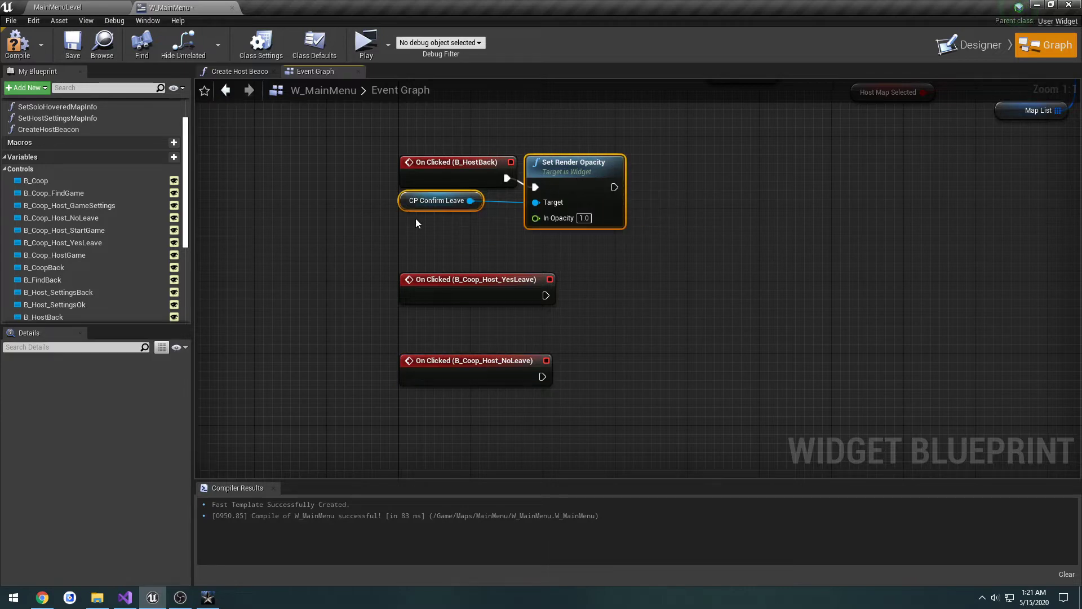
click(491, 408)
key(ctrl+v)
drag(593, 405, 542, 377)
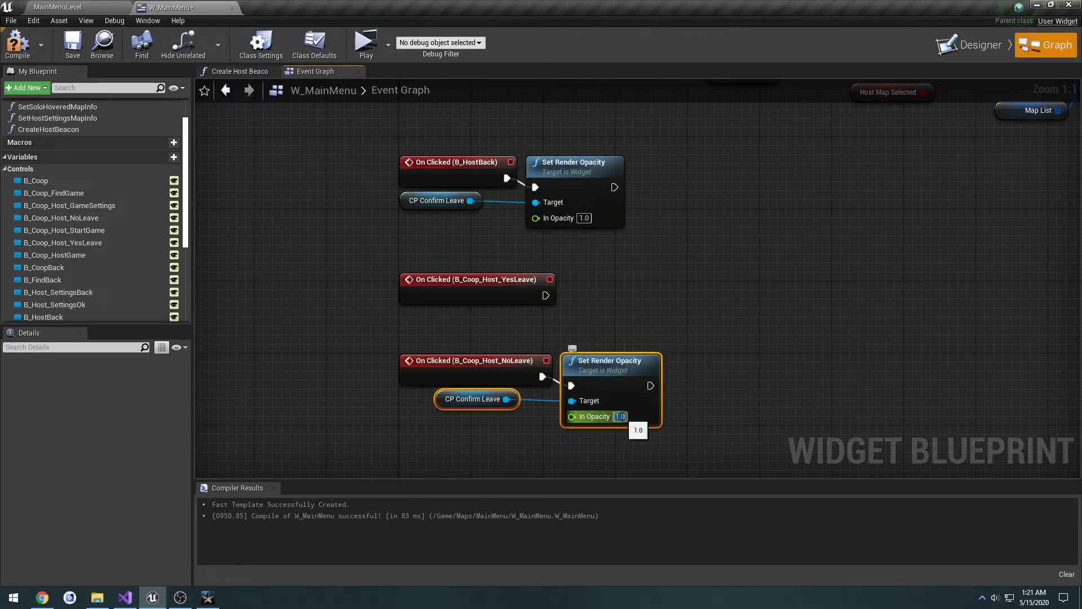
click(620, 416)
text(0.0)
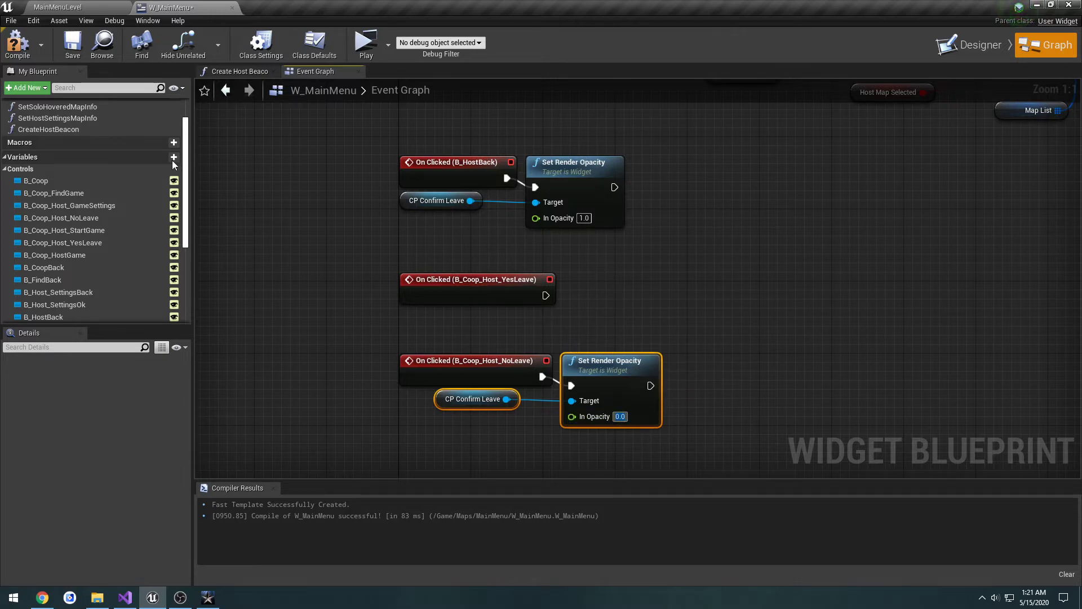
Step: Compile and preview the host lobby, test the dialog's No button and reopening it with Back, and close the preview
click(18, 44)
click(366, 42)
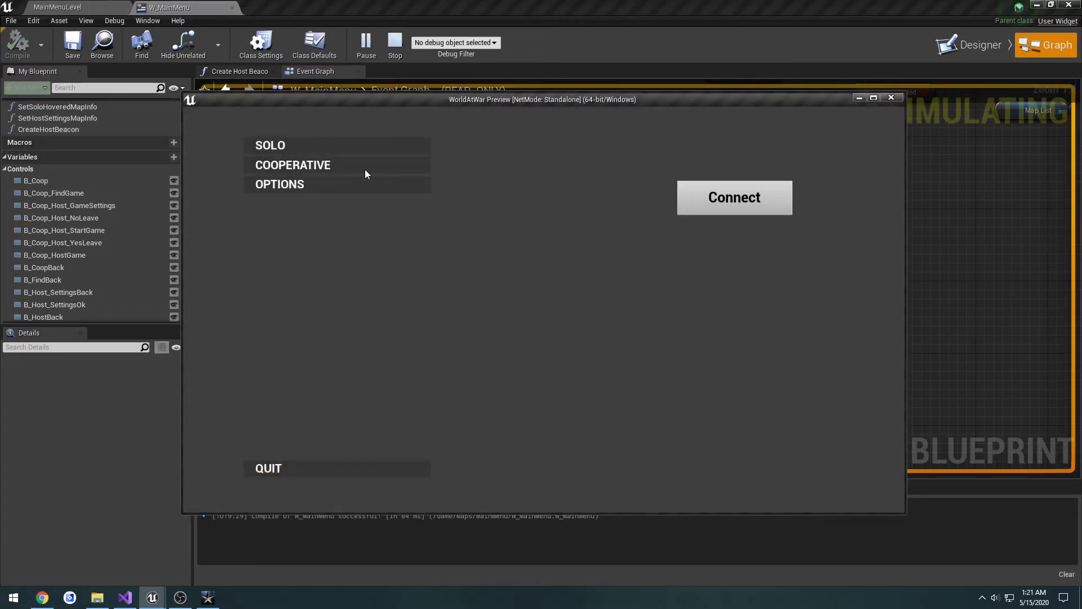
click(365, 172)
click(322, 167)
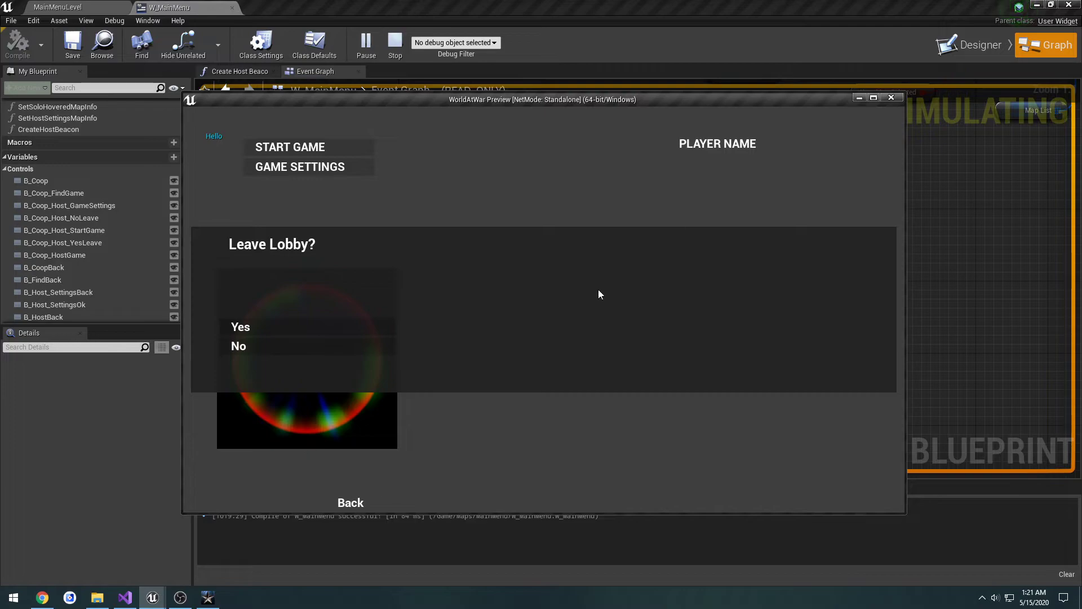
click(266, 350)
click(353, 504)
click(281, 353)
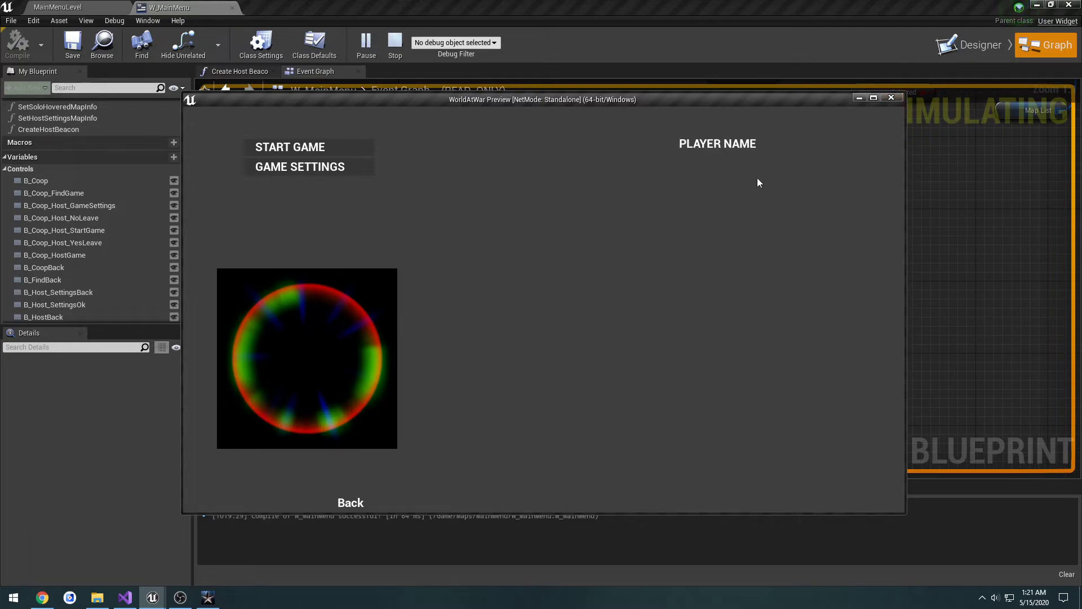
click(892, 98)
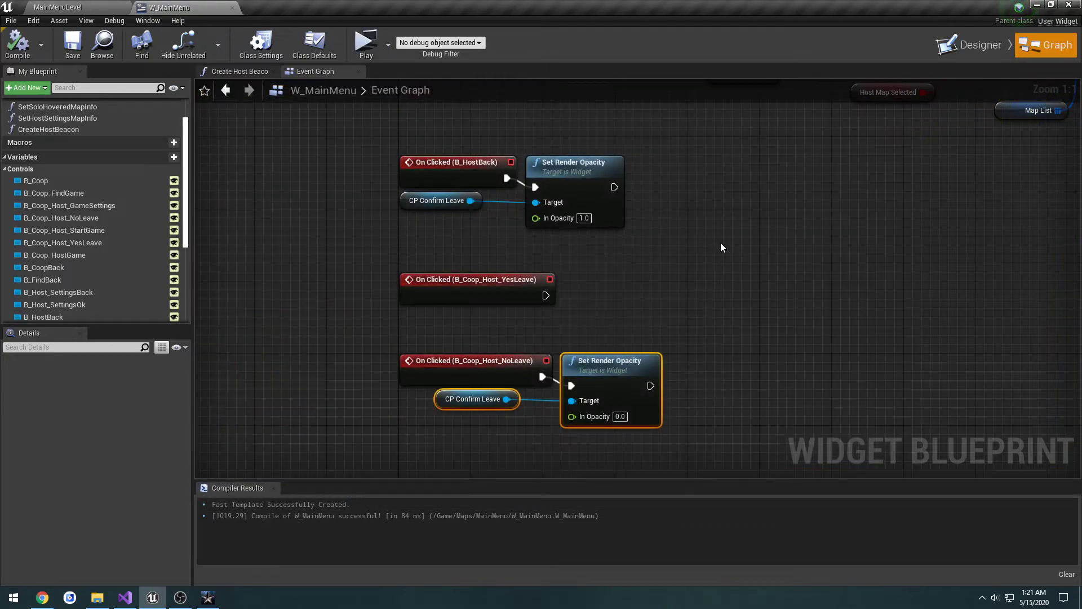
Step: Copy the Widget Switch and Set Active Widget Index (index 4) nodes from the B_Coop_HostGame event to beside the B_Coop_Host_YesLeave event
right_drag(692, 260, 622, 244)
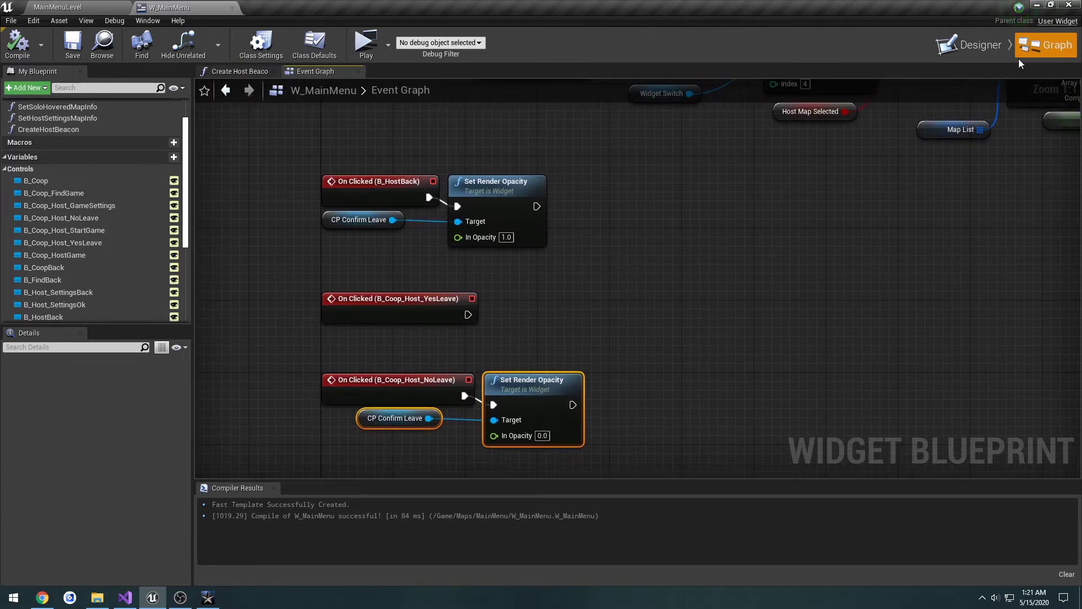
right_drag(704, 198, 707, 352)
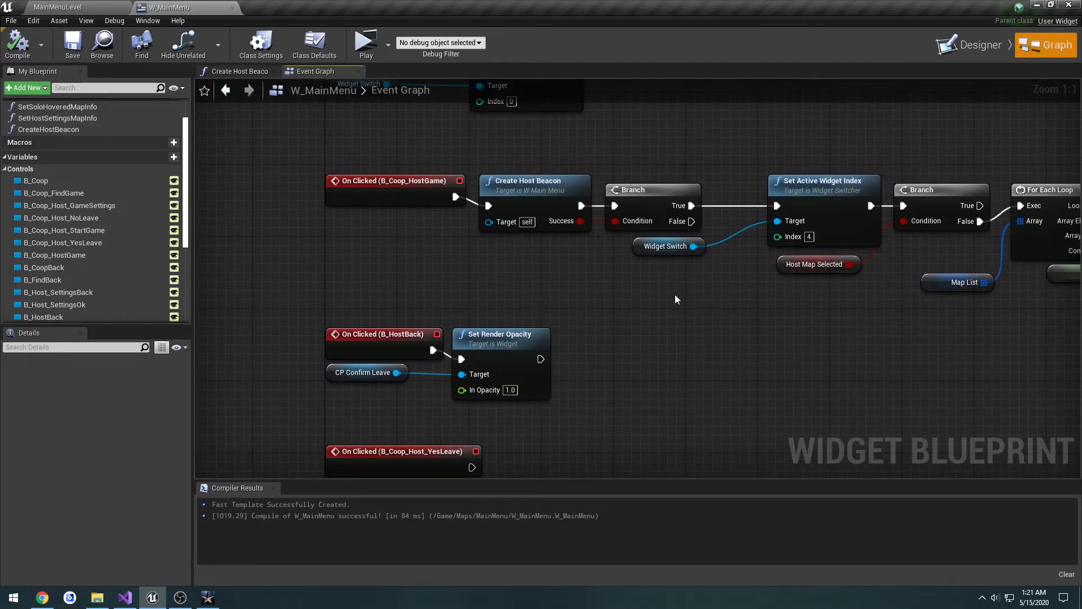
click(652, 250)
ctrl+click(791, 221)
right_drag(677, 387, 760, 184)
key(ctrl+v)
drag(614, 257, 616, 229)
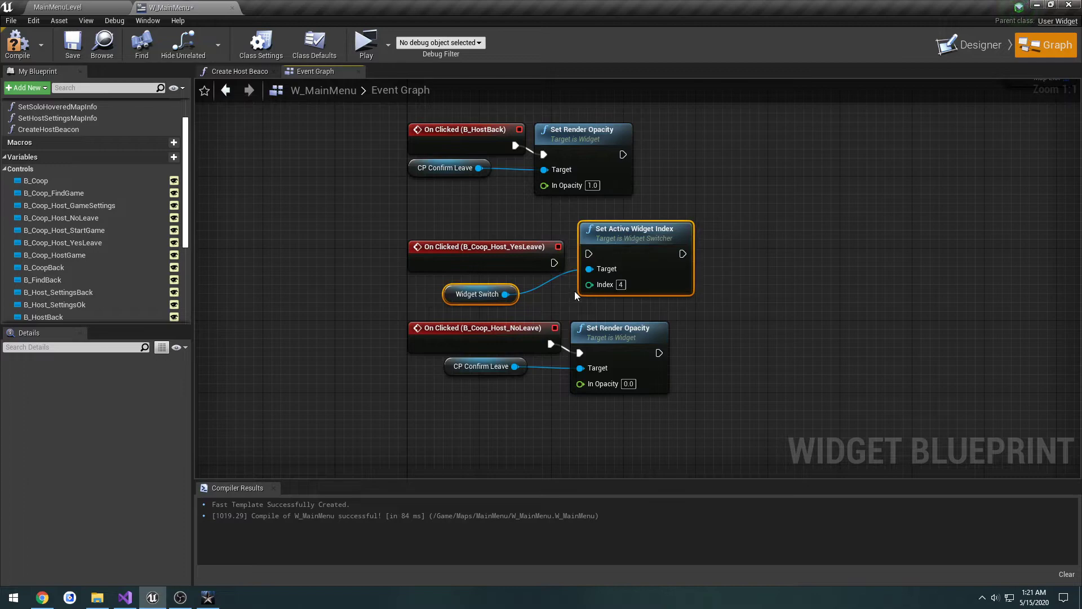
Step: Align the Widget Switch and CP Confirm Leave getters under their events and connect B_Coop_Host_YesLeave to Set Active Widget Index
click(454, 308)
drag(456, 298, 420, 288)
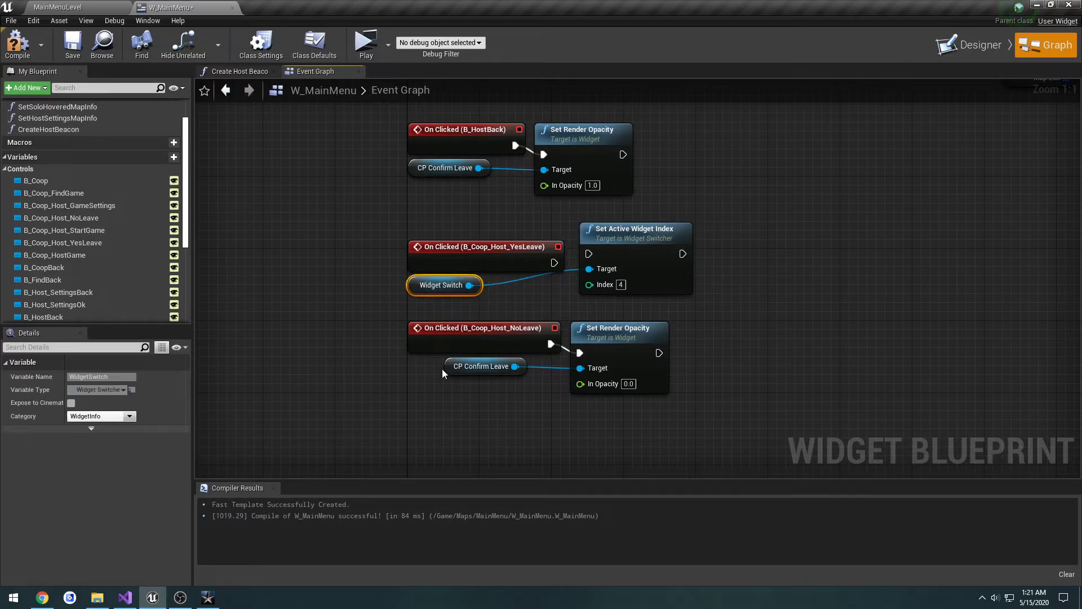
drag(444, 367, 408, 368)
drag(619, 240, 587, 270)
right_drag(583, 313, 608, 239)
Step: Space the B_Coop_Host_YesLeave and B_Coop_Host_NoLeave node groups farther apart below the B_HostBack group
drag(763, 395, 493, 328)
drag(753, 260, 481, 189)
drag(500, 177, 501, 196)
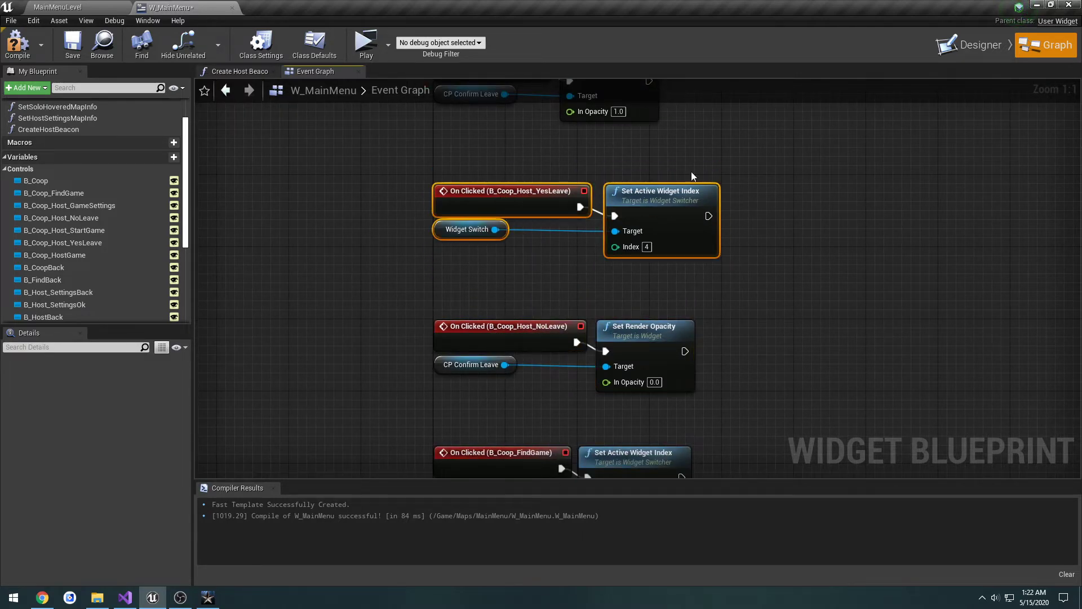
right_drag(692, 173, 657, 212)
click(662, 208)
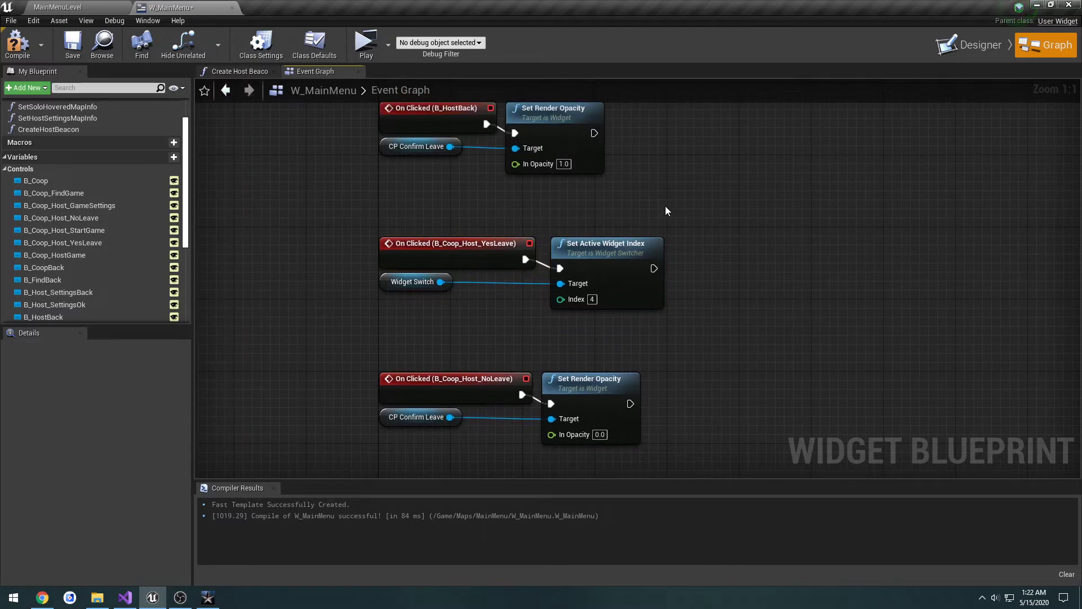
Step: Check the panel order under WidgetSwitch, set the B_Coop_Host_YesLeave event's Set Active Widget Index to 3, and compile and save
click(969, 46)
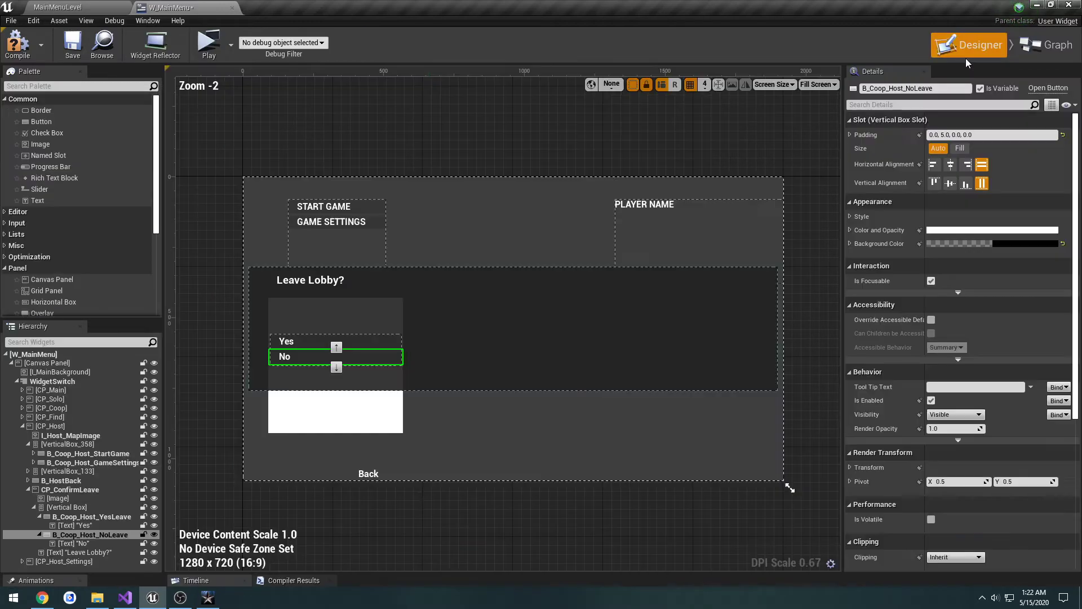
click(29, 444)
click(24, 426)
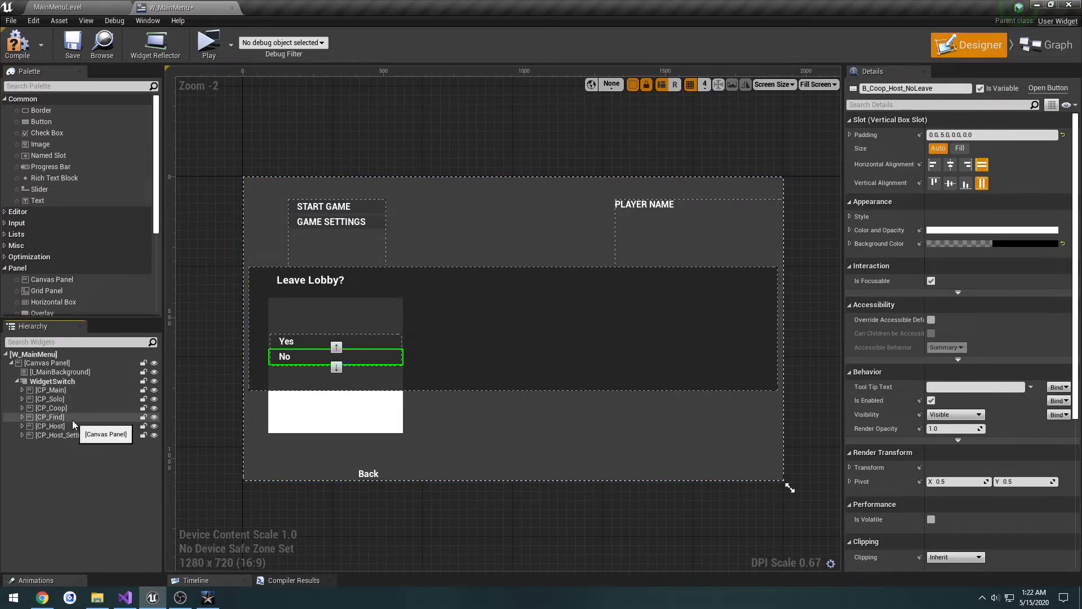
click(1029, 50)
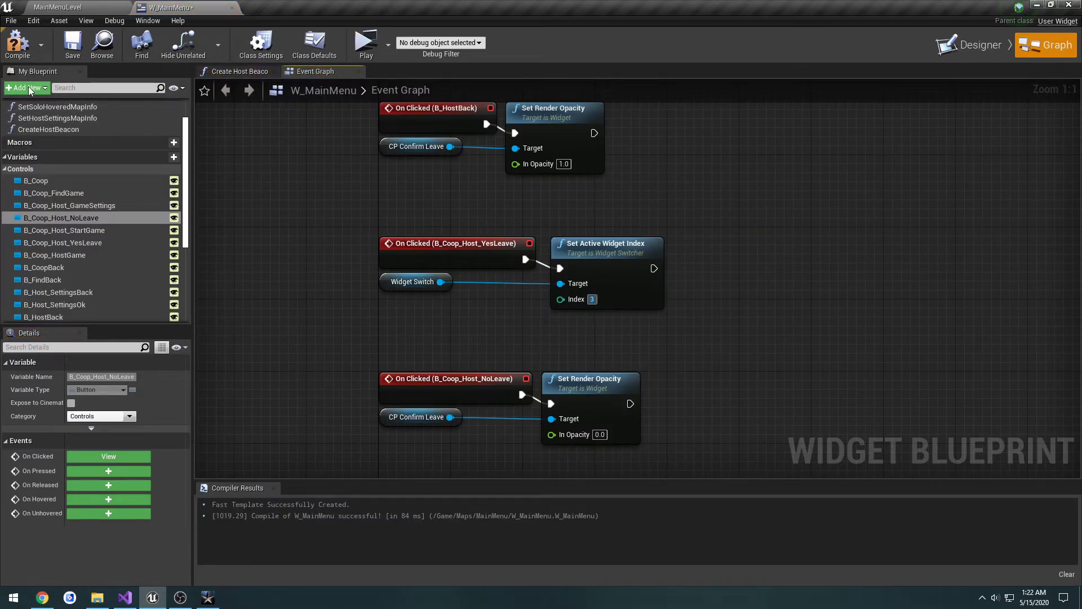
click(17, 43)
click(72, 44)
Step: Preview the menu, open the cooperative host lobby, test the Yes button of the Leave Lobby dialog, and close the preview
click(387, 42)
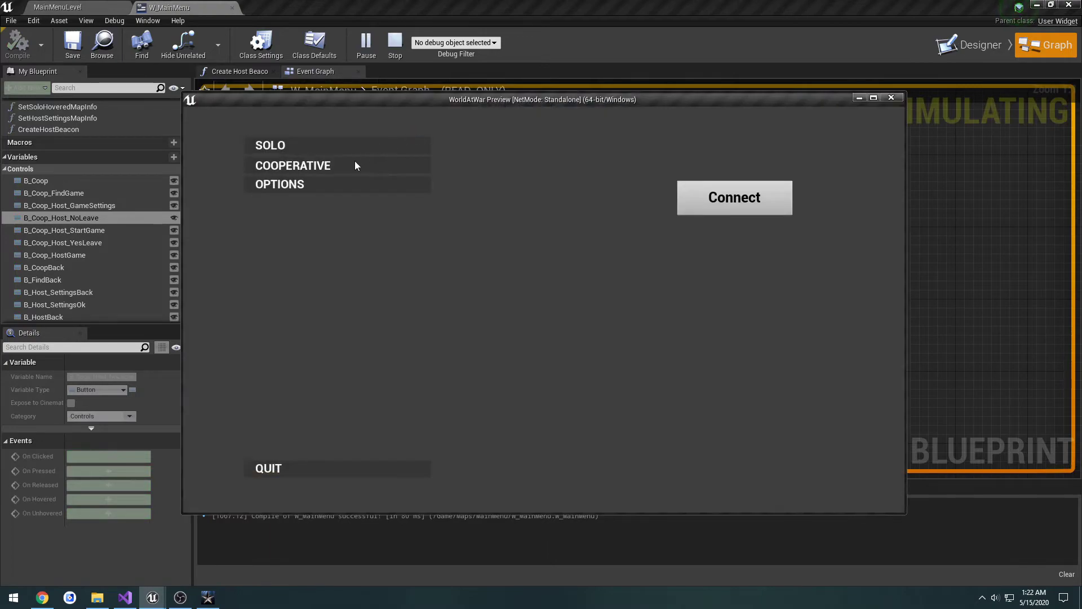
click(354, 162)
click(323, 163)
click(282, 326)
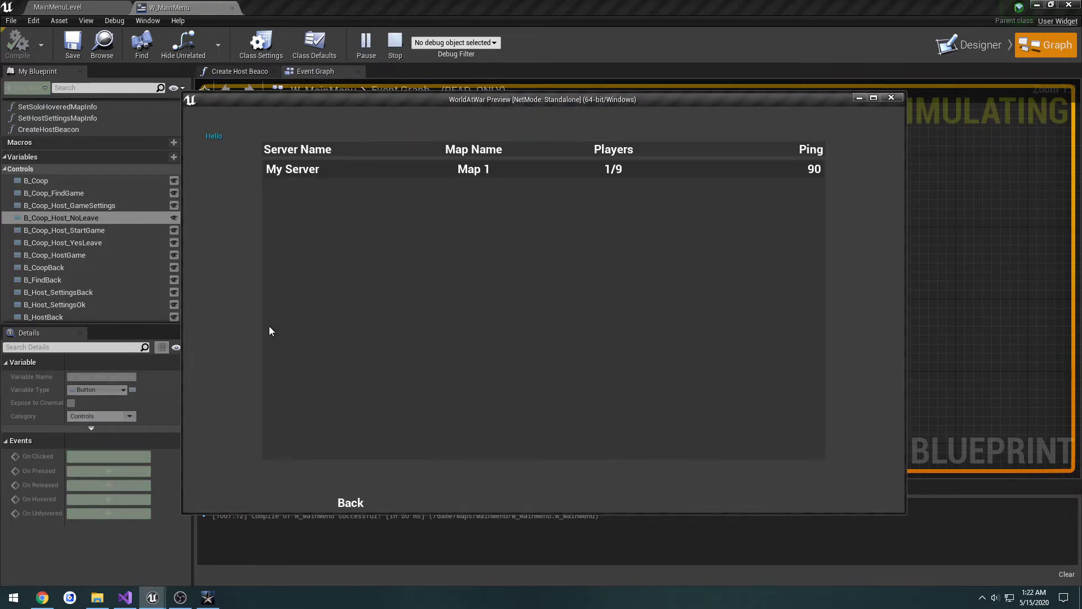
click(348, 501)
click(891, 96)
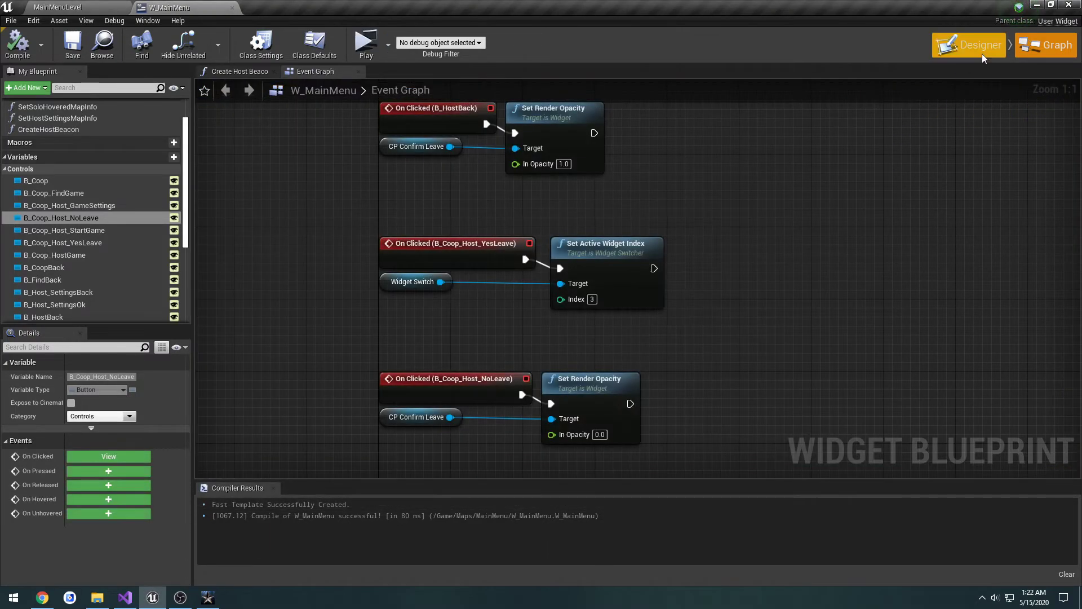
Step: Recheck the panel order under WidgetSwitch and set the index of the B_Coop_Host_YesLeave event's Set Active Widget Index node to 2
click(978, 48)
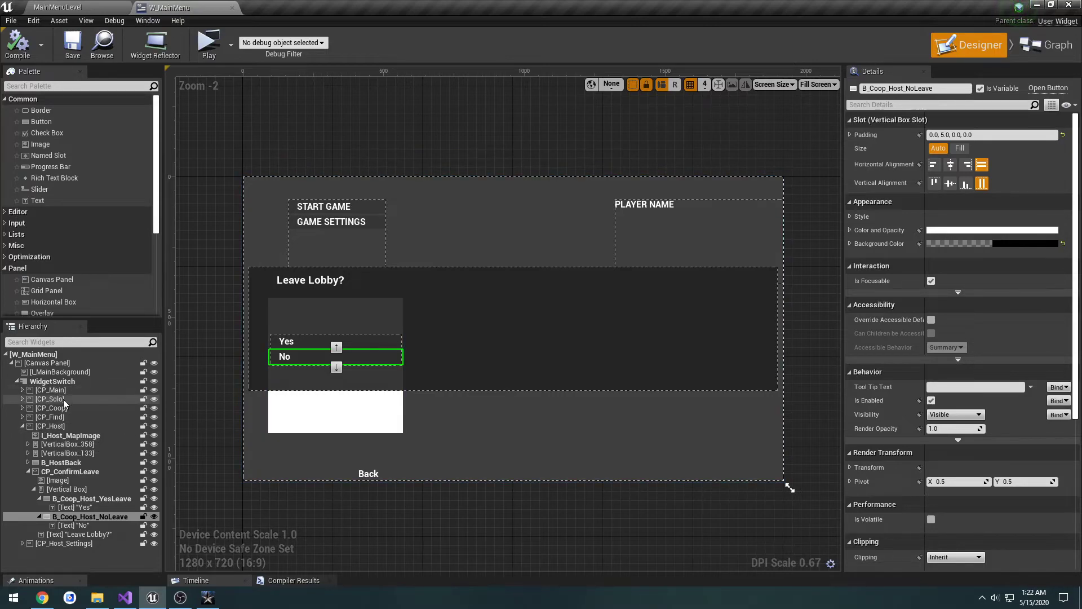
click(1027, 52)
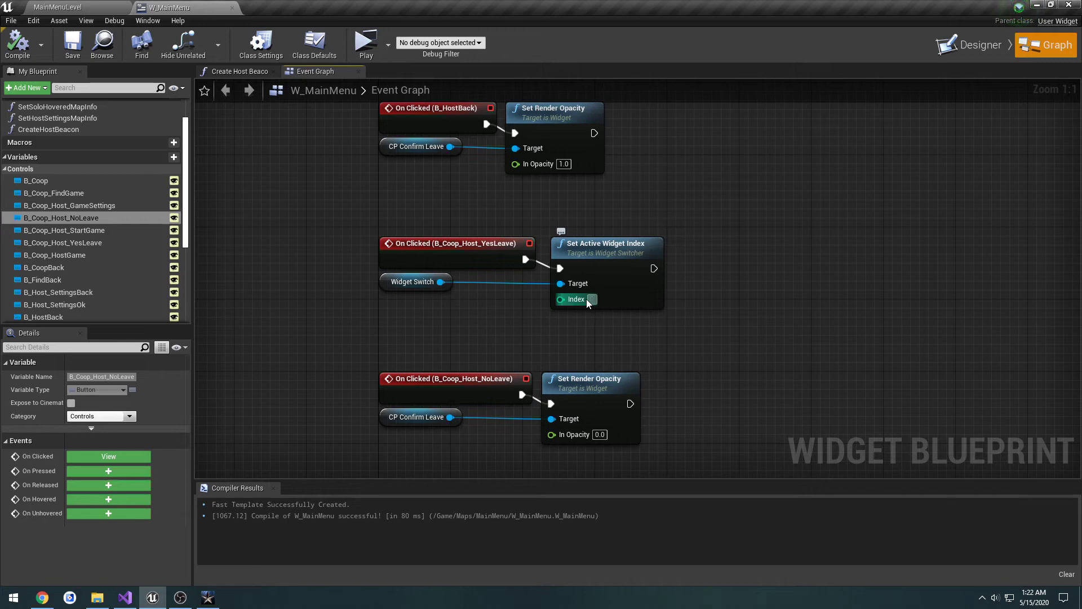
click(971, 45)
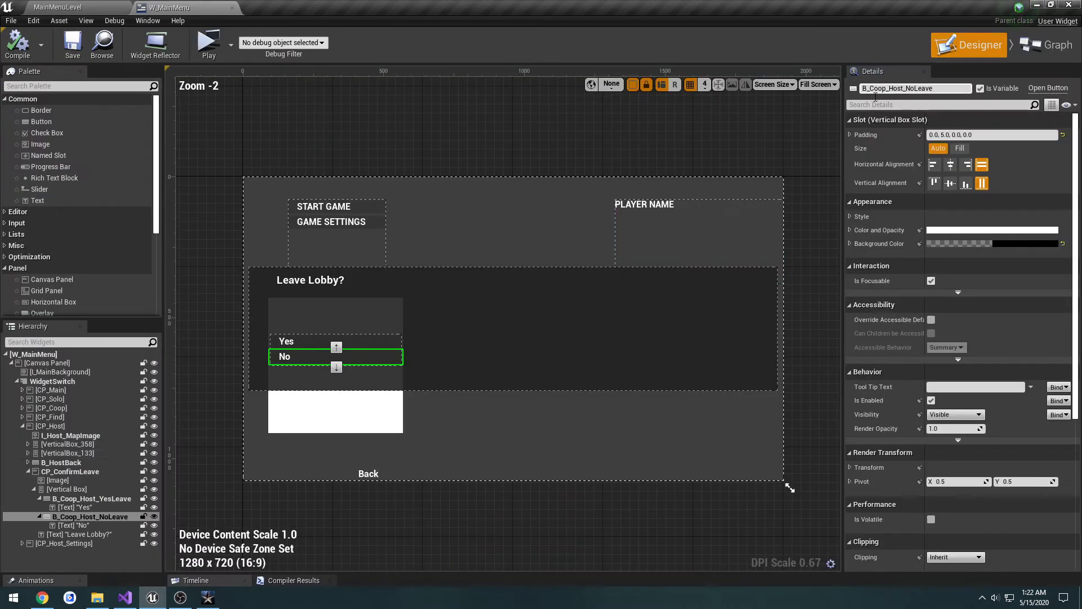
Step: Set the Render Opacity of the CP_ConfirmLeave canvas panel to 0
click(62, 479)
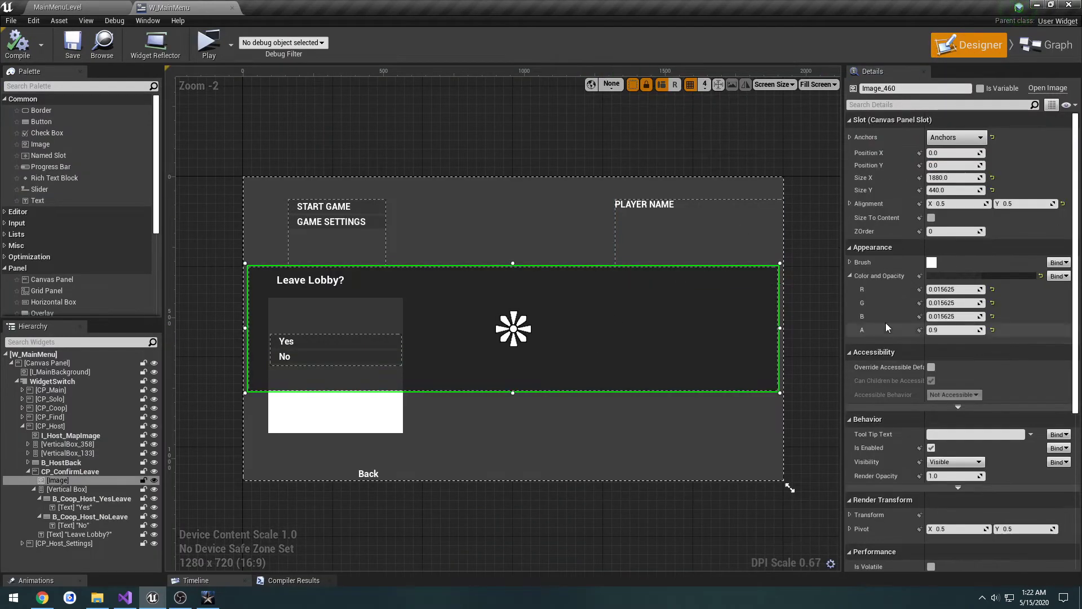
click(94, 471)
click(943, 303)
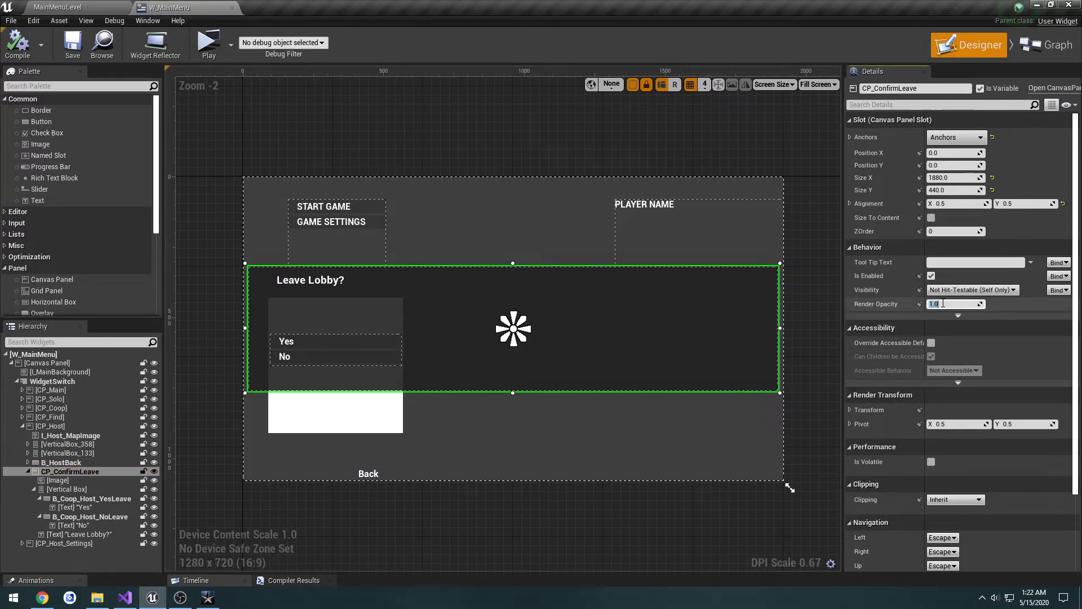
text(0)
key(Return)
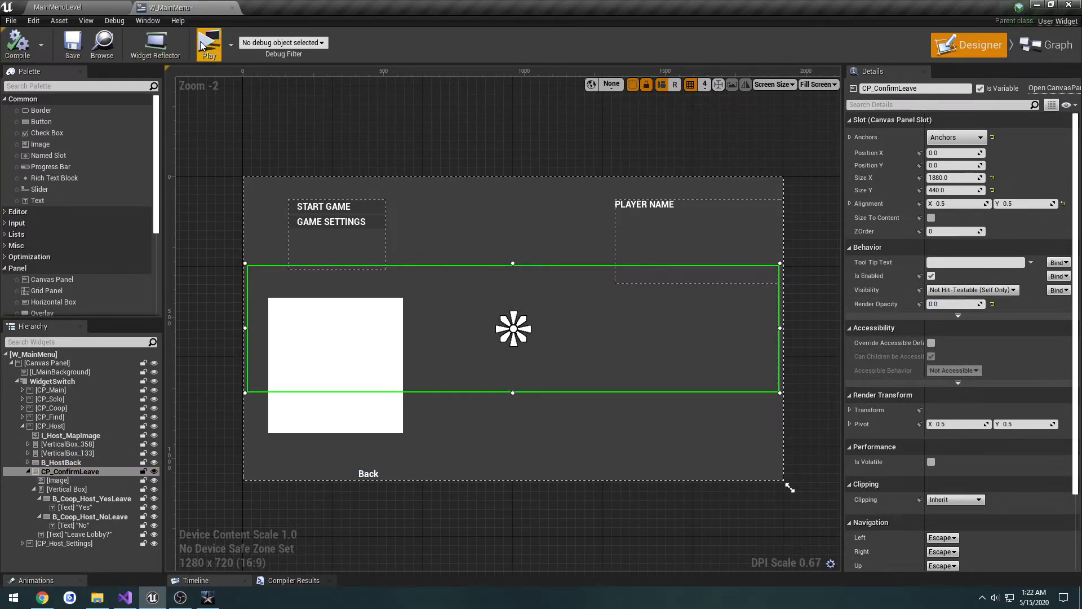
Step: Preview the host lobby, leave it with Yes, host again, test No and Yes in the Leave Lobby dialog, and close the preview
click(207, 44)
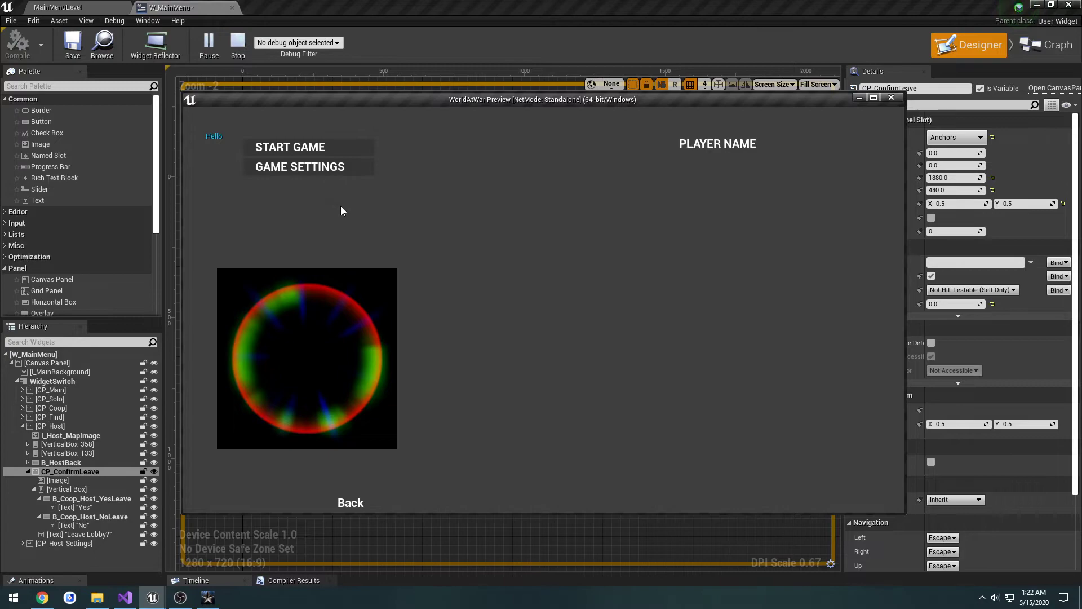
click(350, 503)
click(281, 323)
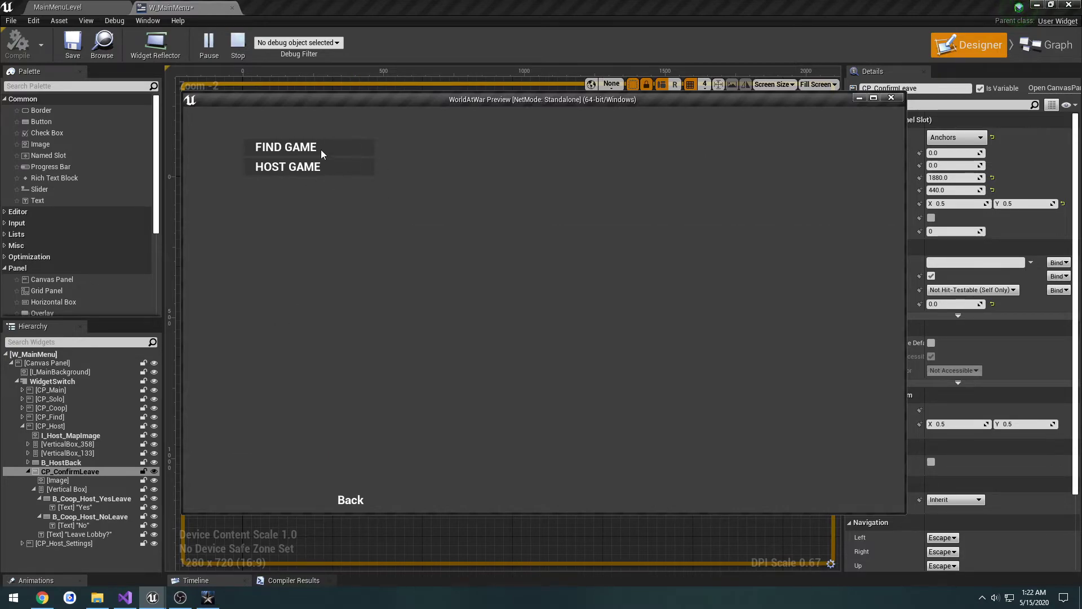
click(328, 167)
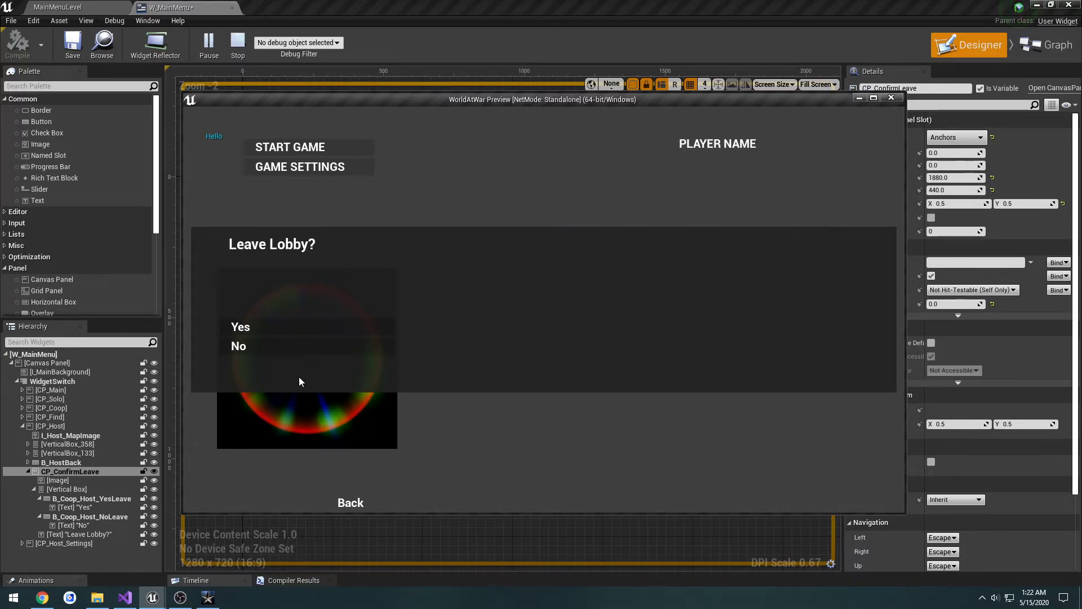
click(267, 348)
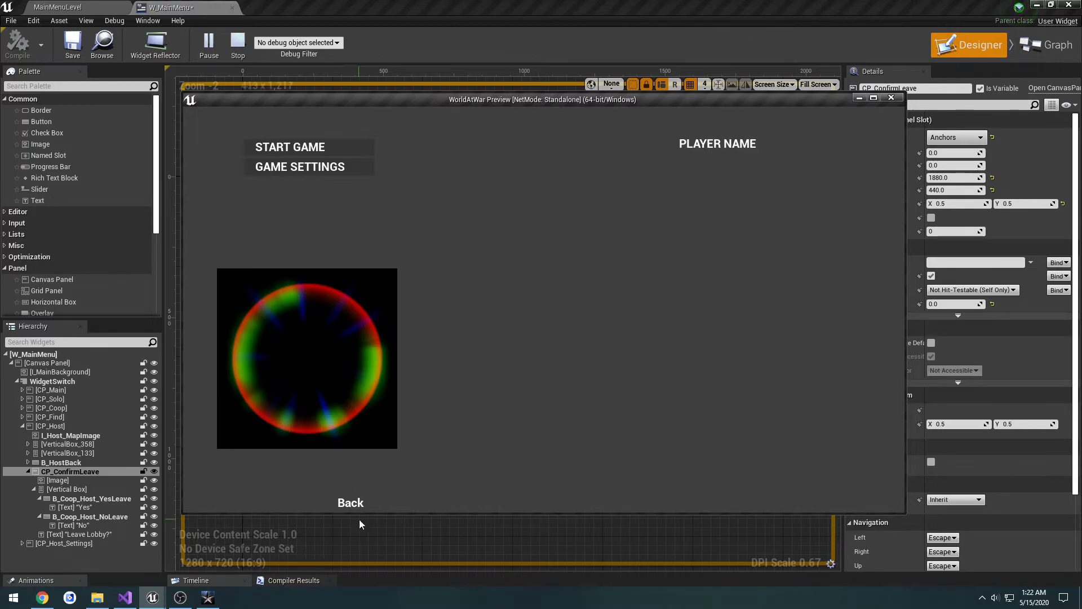
click(352, 504)
click(282, 350)
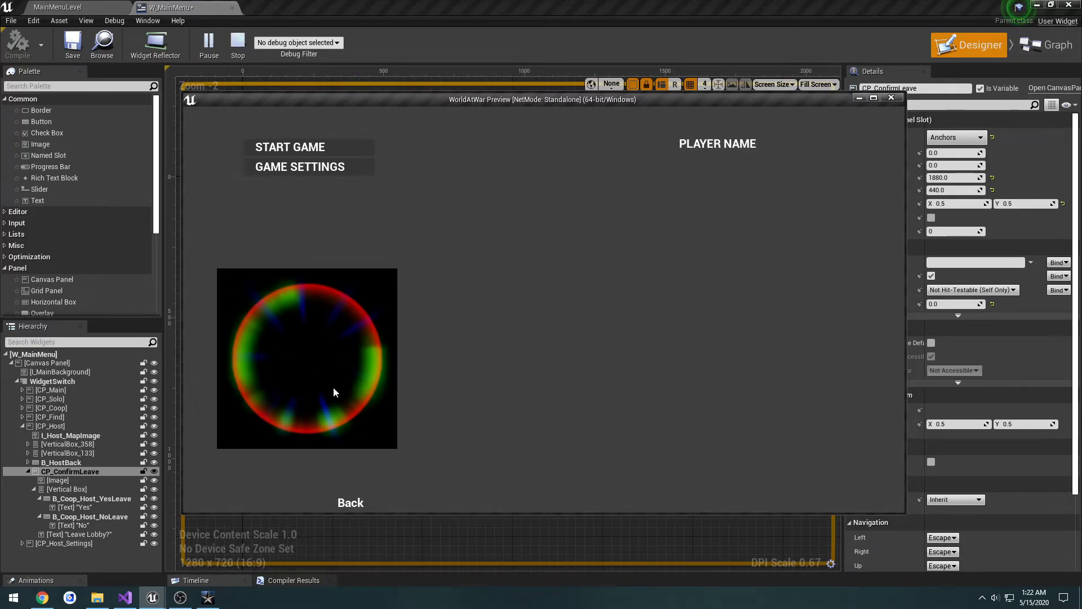
click(352, 503)
click(340, 325)
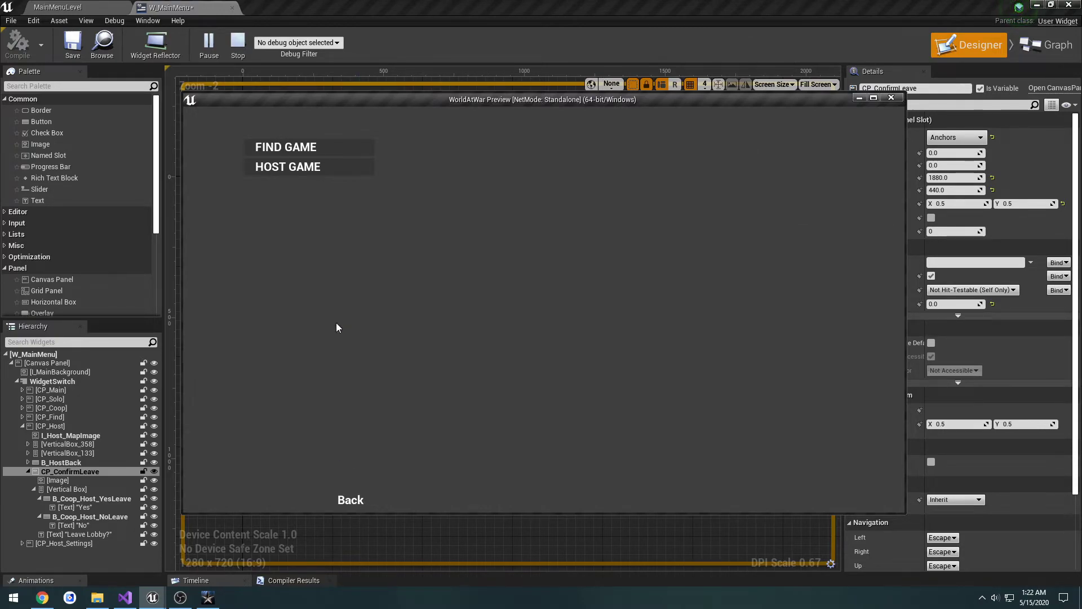
click(894, 97)
Step: Copy the CP Confirm Leave and Set Render Opacity (0.0) nodes after Set Active Widget Index in the B_Coop_Host_YesLeave event, connect them, and compile
click(1037, 44)
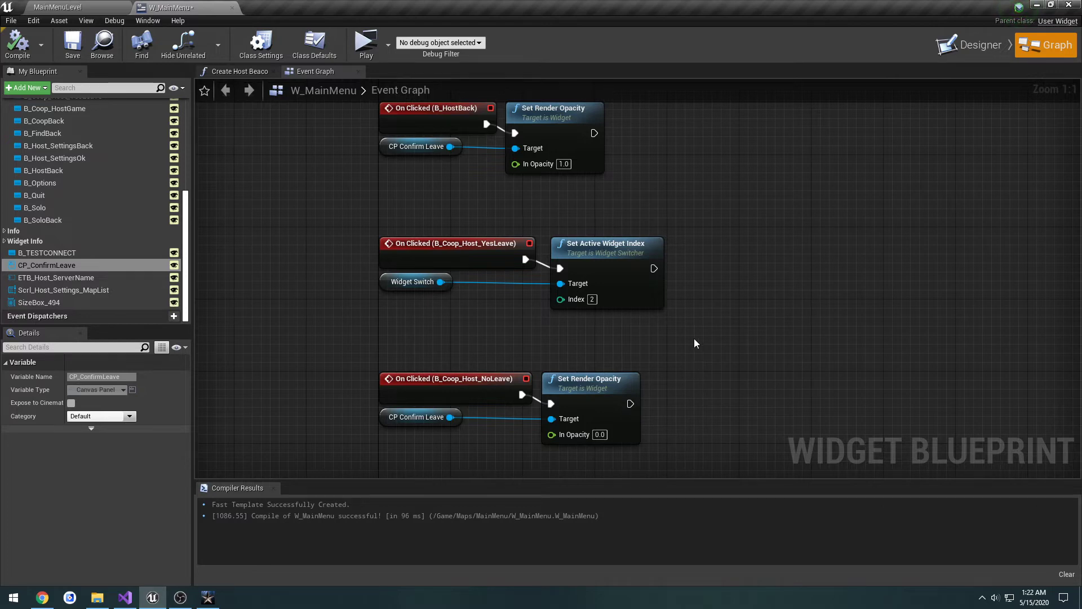
right_drag(695, 338, 709, 274)
drag(679, 391, 407, 352)
click(774, 211)
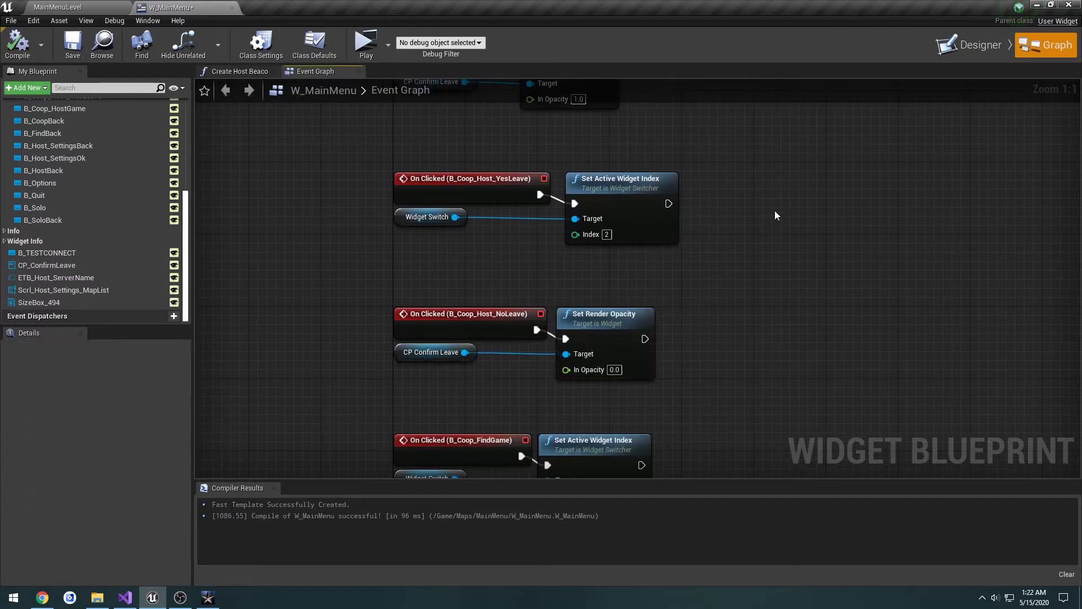
key(ctrl+v)
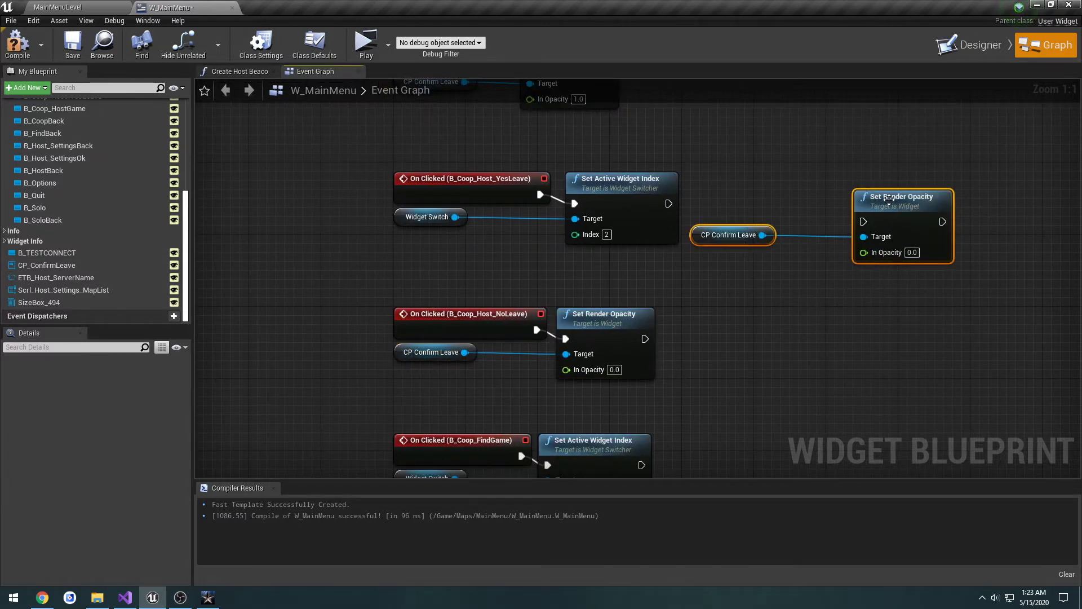
drag(889, 198, 668, 204)
click(766, 221)
click(17, 45)
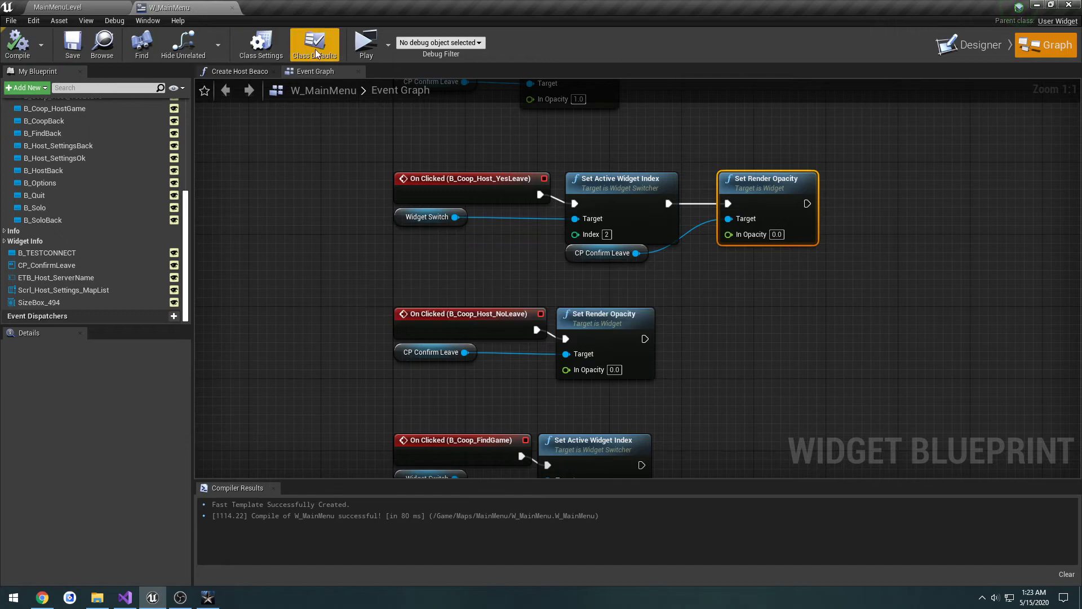
Step: Preview the host lobby, leave it through Back and Yes, host a game again to check the dialog, and close the preview
click(366, 45)
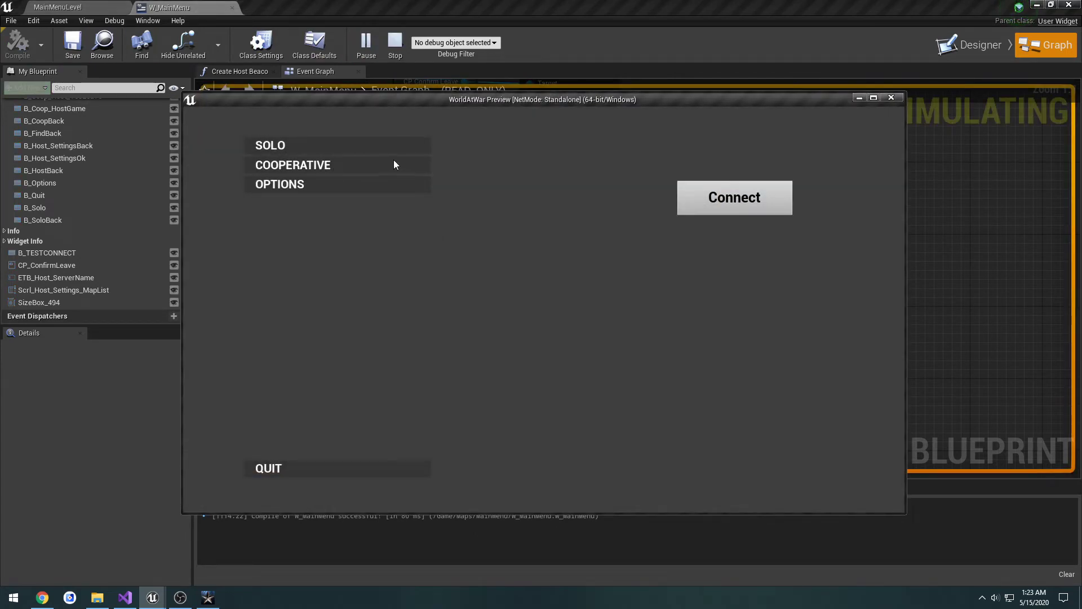
click(394, 162)
click(352, 166)
click(361, 490)
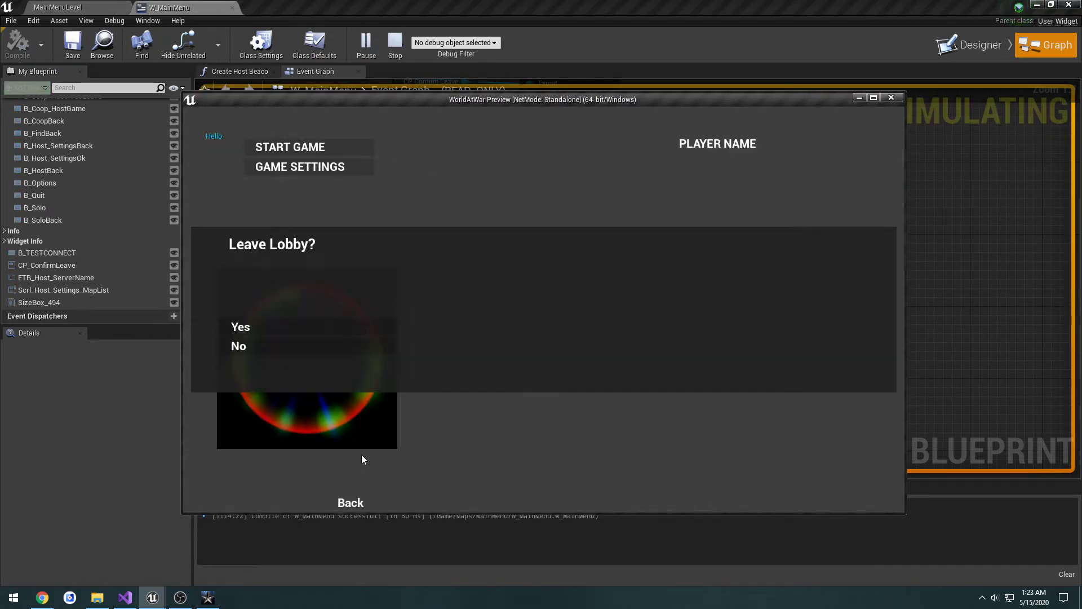
click(289, 328)
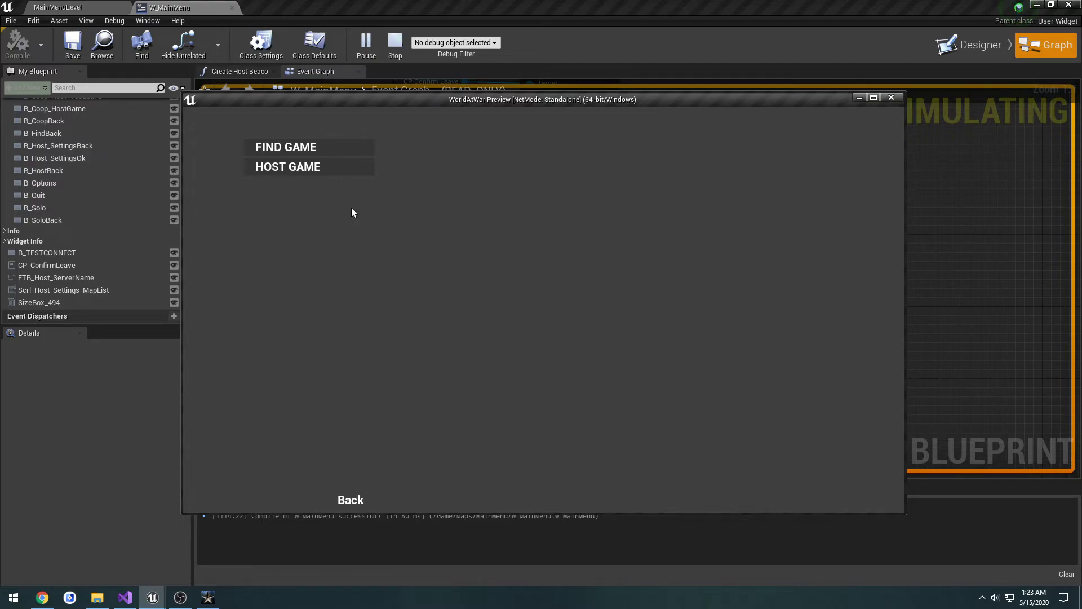
click(301, 168)
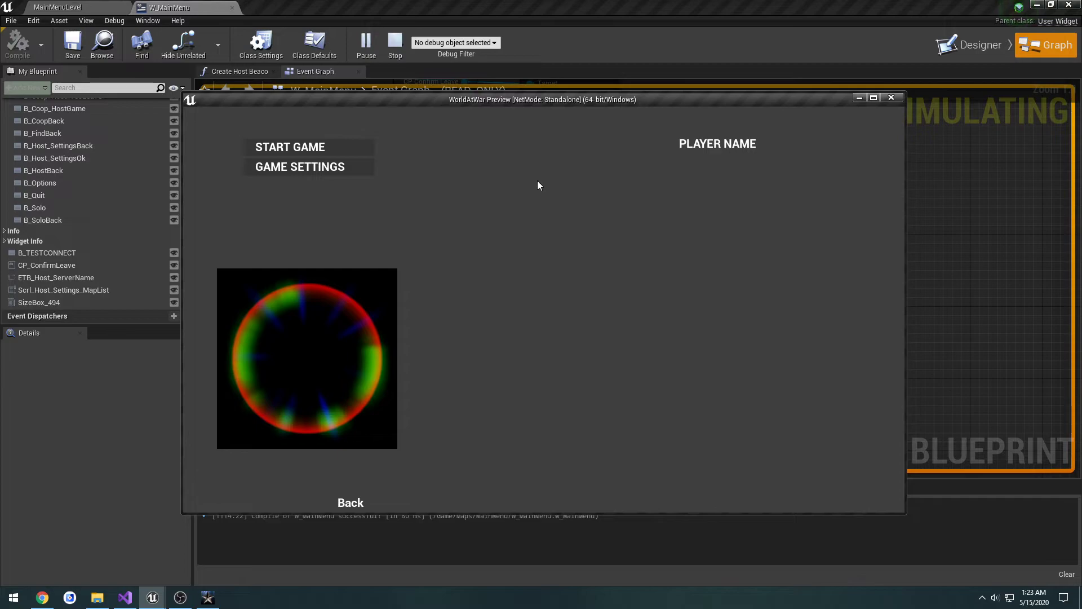
click(892, 99)
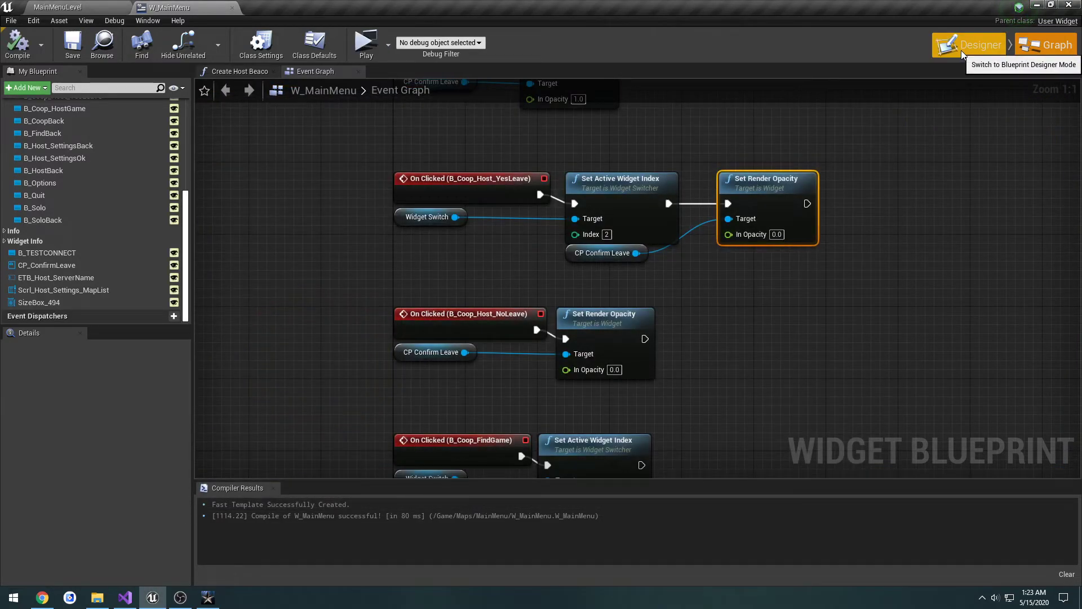
Step: Set the Render Opacity of the CP_ConfirmLeave canvas panel back to 1 in the designer
right_drag(805, 146, 765, 274)
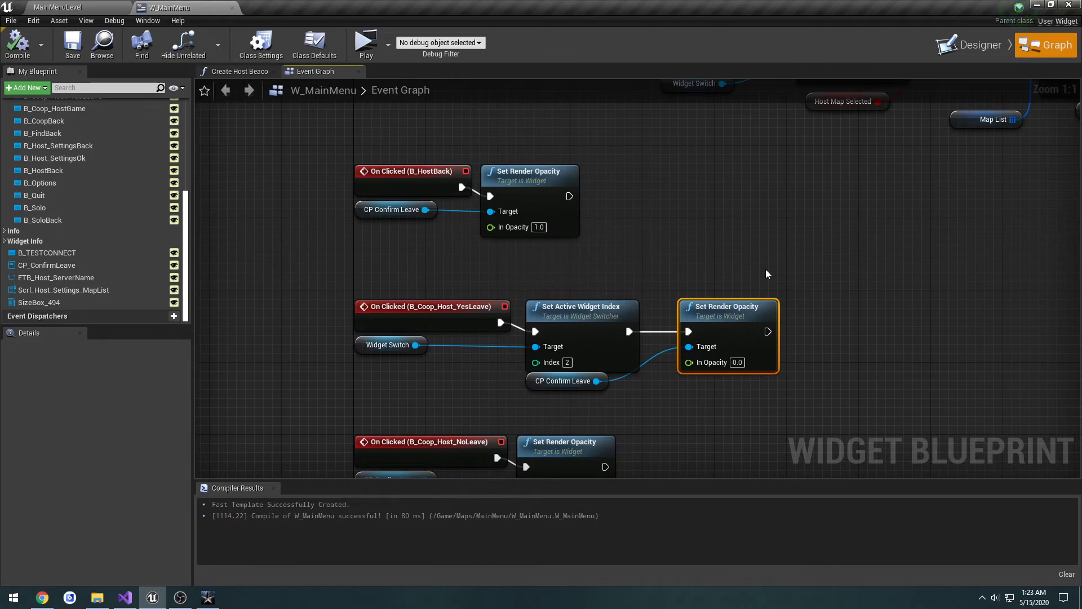
click(979, 50)
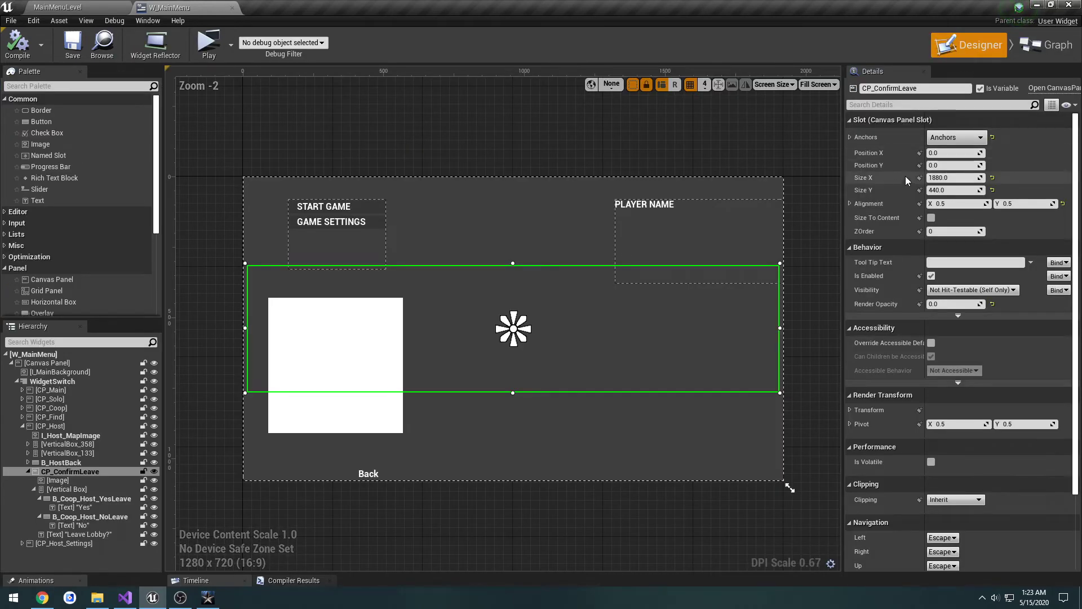
click(942, 304)
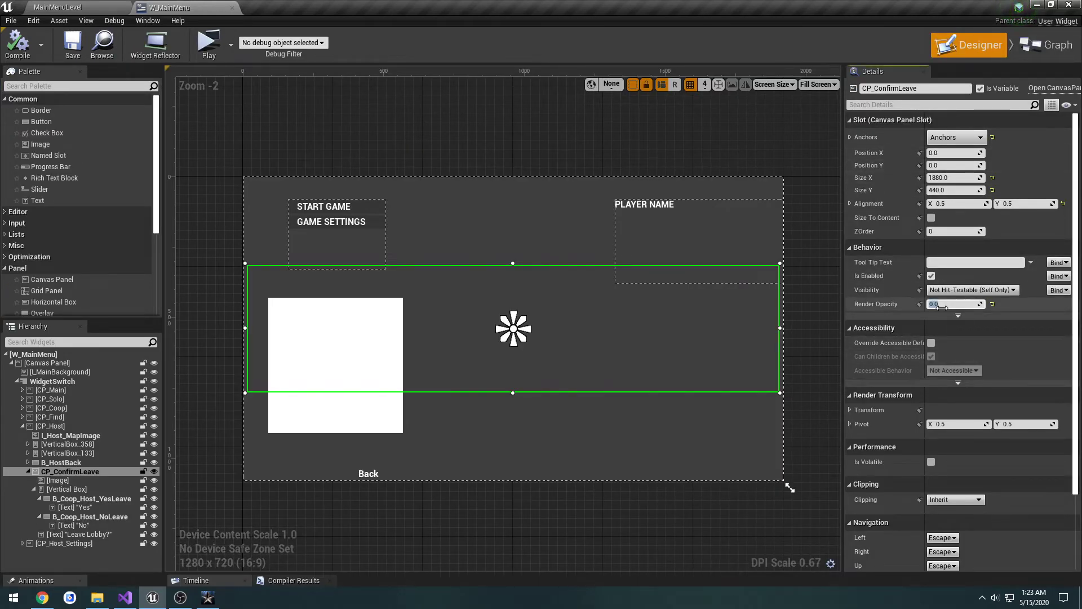
text(1)
key(Return)
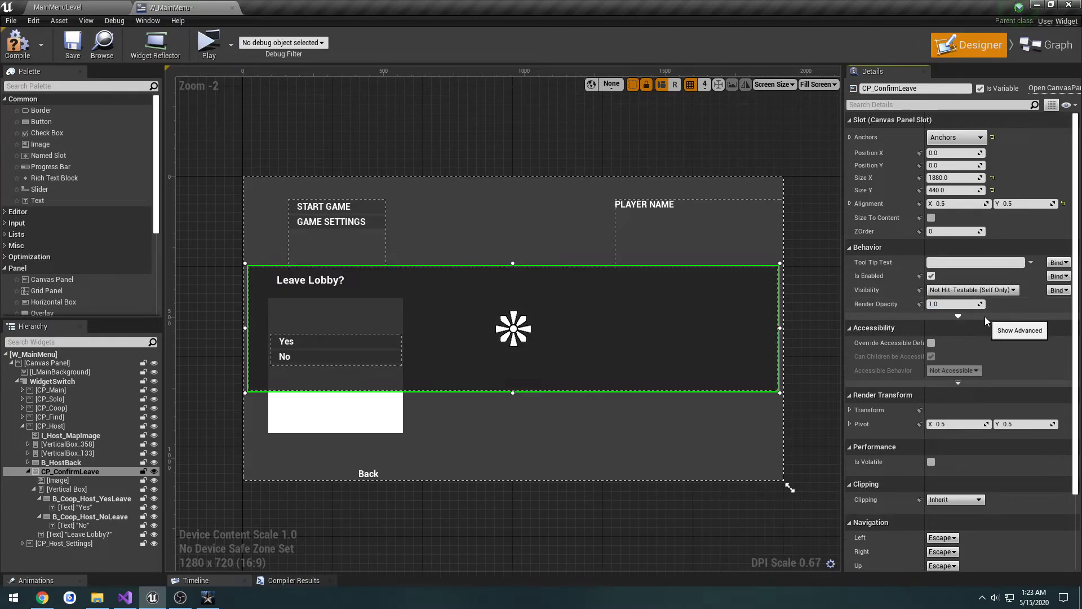
Step: Examine the clipping and visibility options of the CP_ConfirmLeave canvas panel
click(985, 316)
click(958, 351)
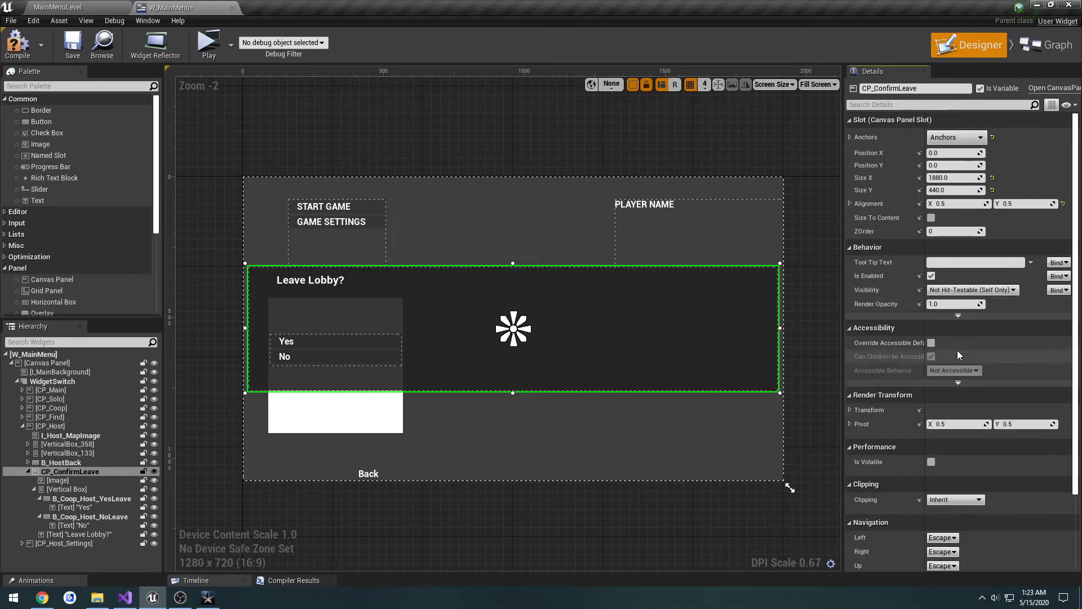
scroll(987, 336, down, 3)
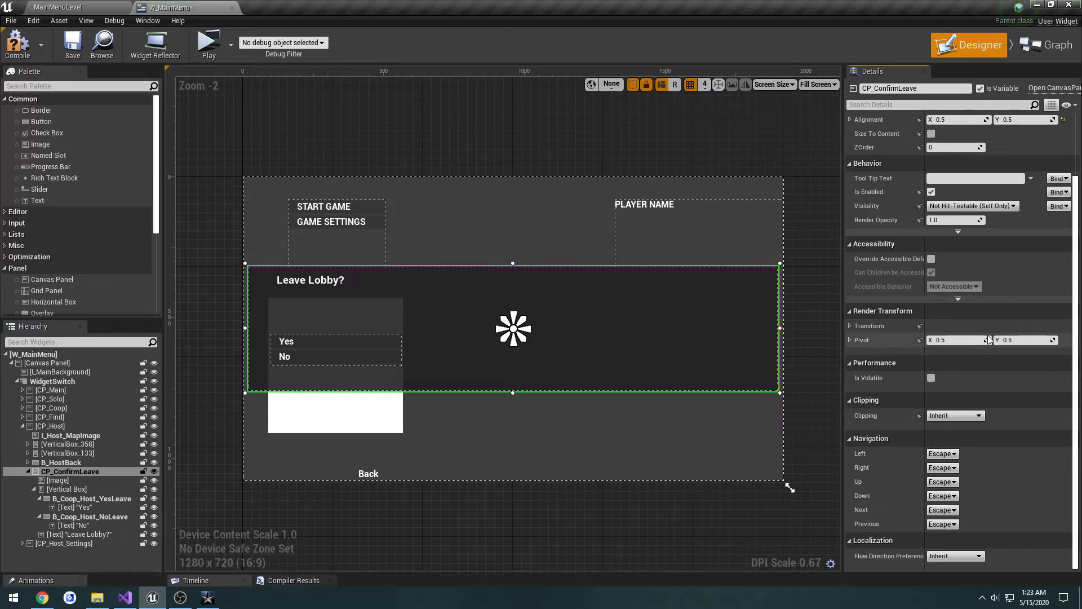
click(958, 416)
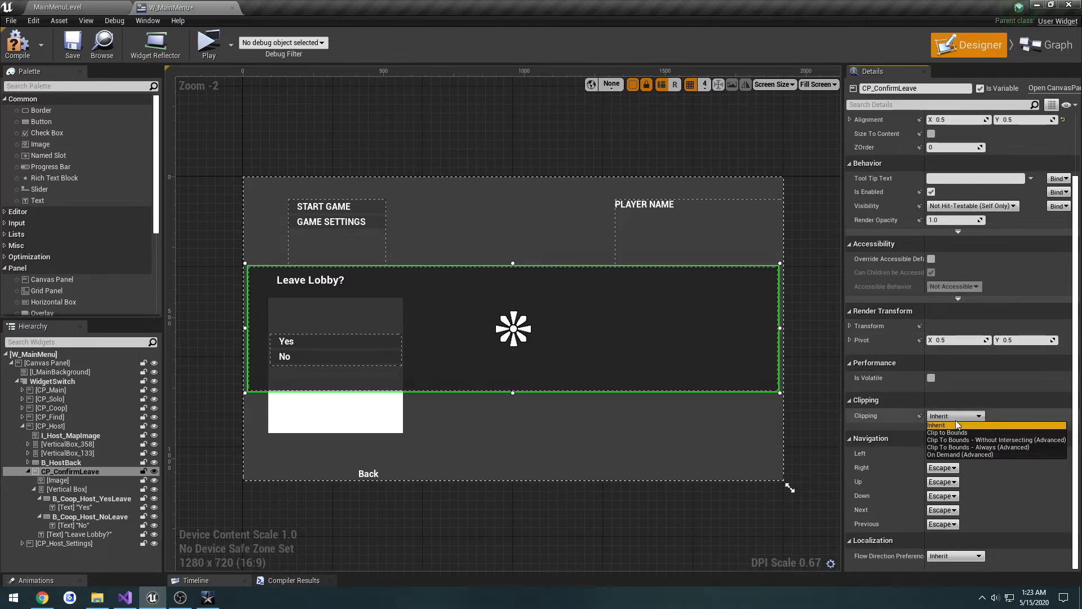
click(961, 427)
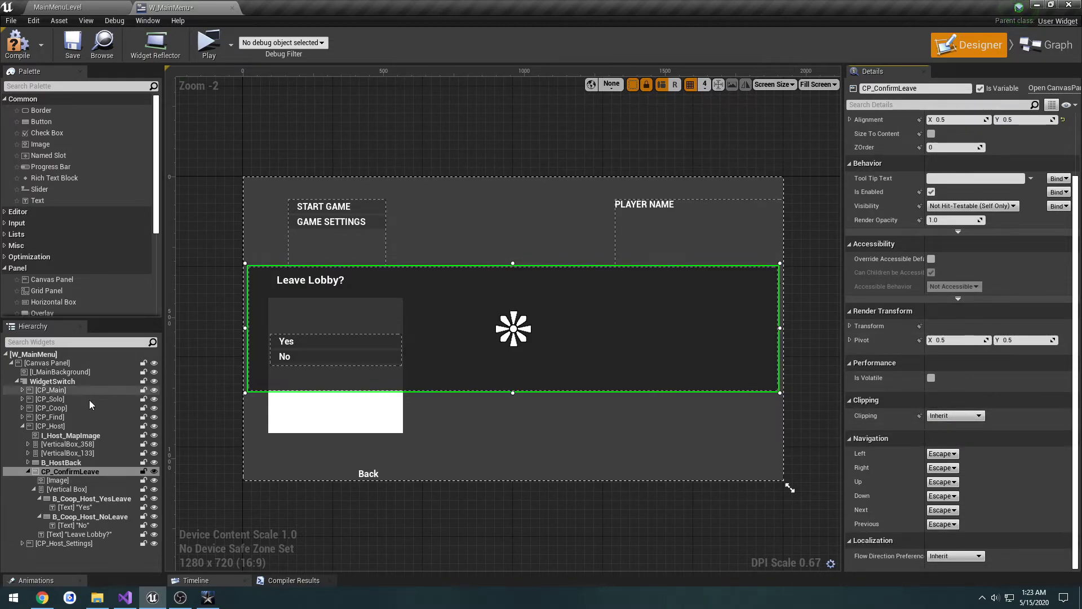
click(81, 471)
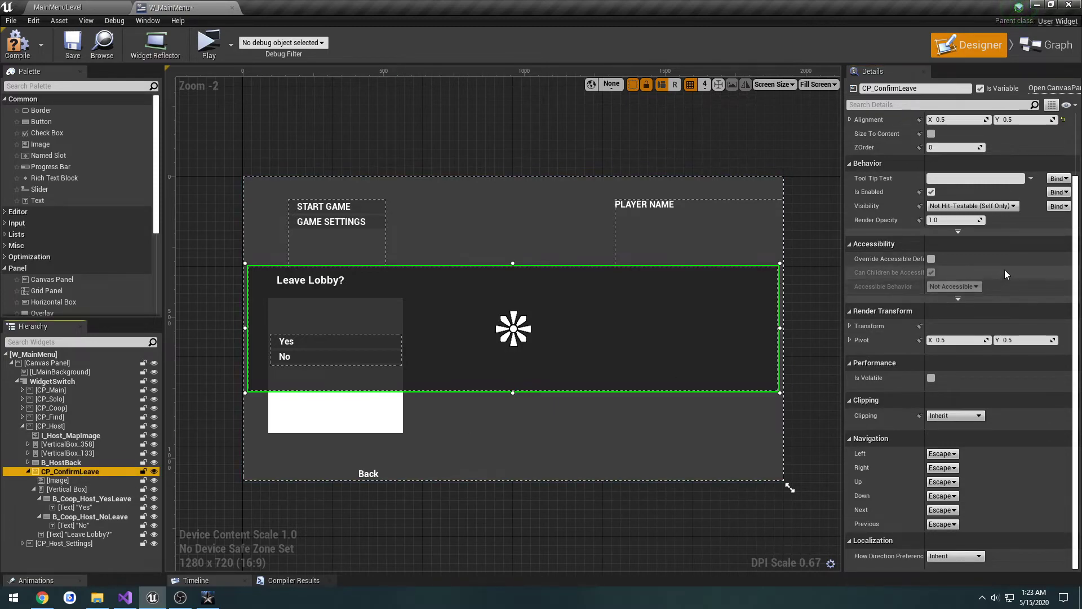
click(970, 207)
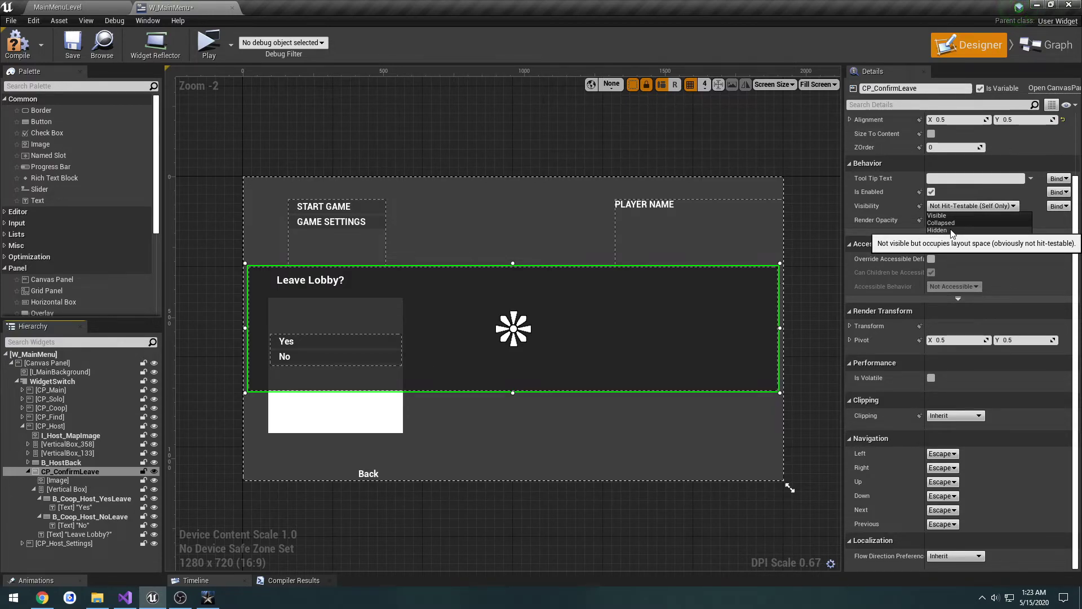
click(953, 214)
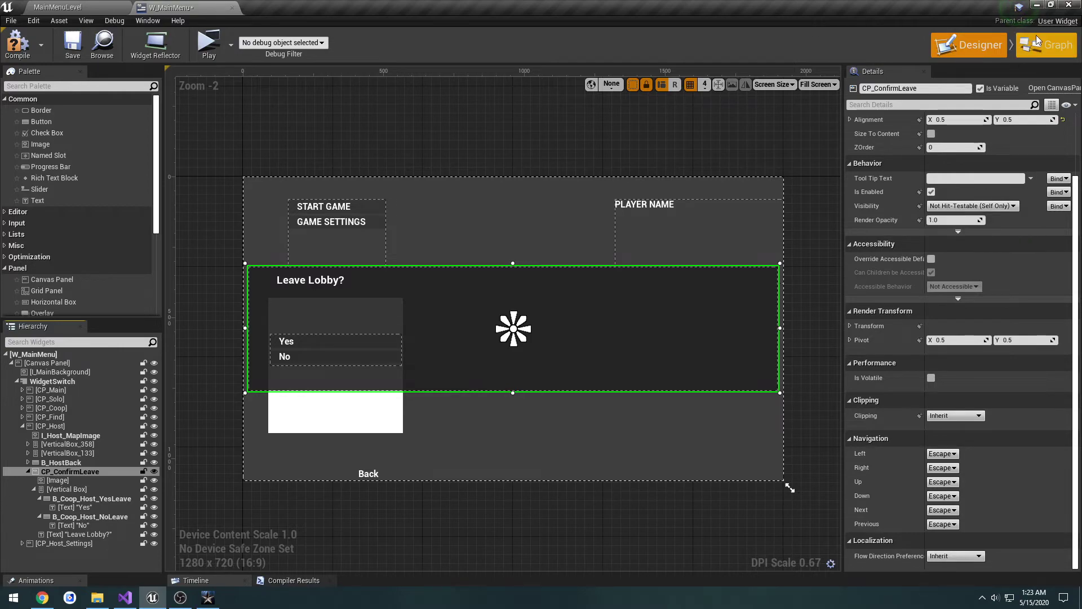
Step: Add a Set Visibility node from CP Confirm Leave and connect it to the B_HostBack clicked event in the Event Graph
click(1037, 40)
right_drag(536, 275, 476, 197)
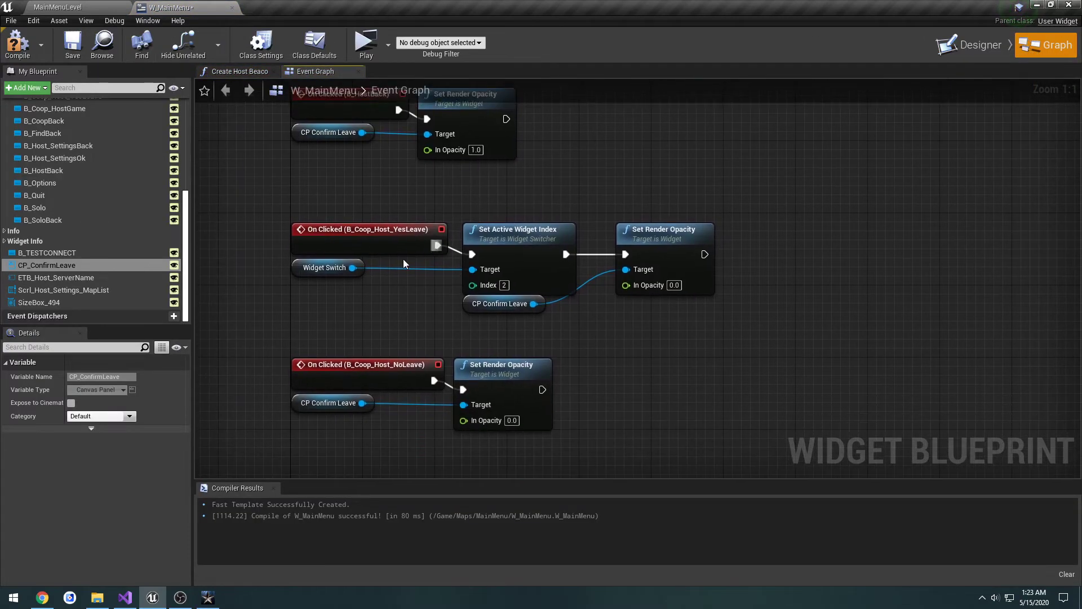
right_drag(470, 326, 545, 410)
right_drag(540, 297, 525, 315)
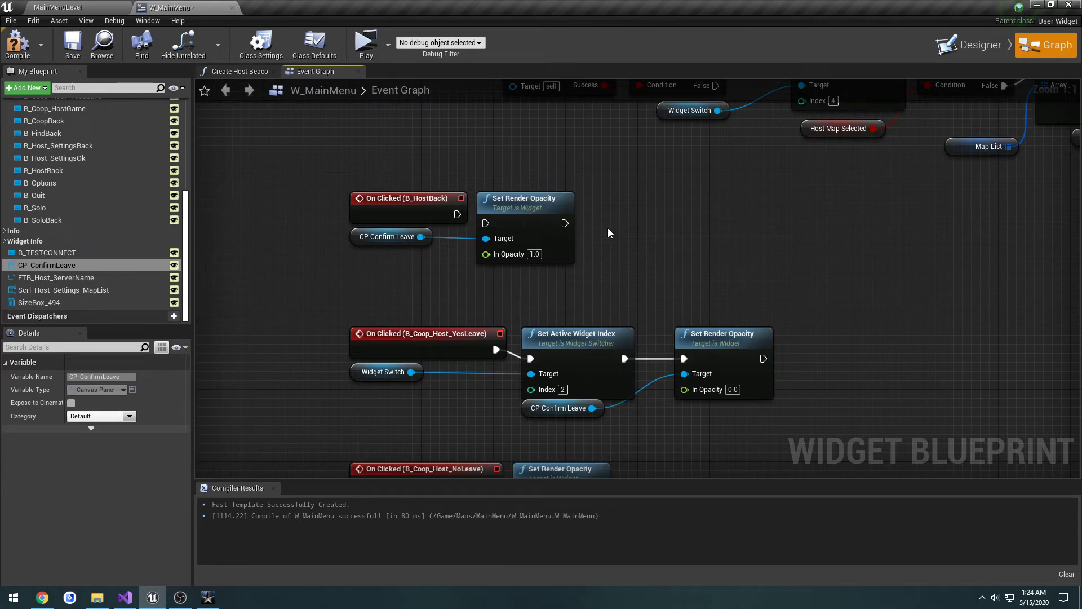
drag(420, 236, 648, 219)
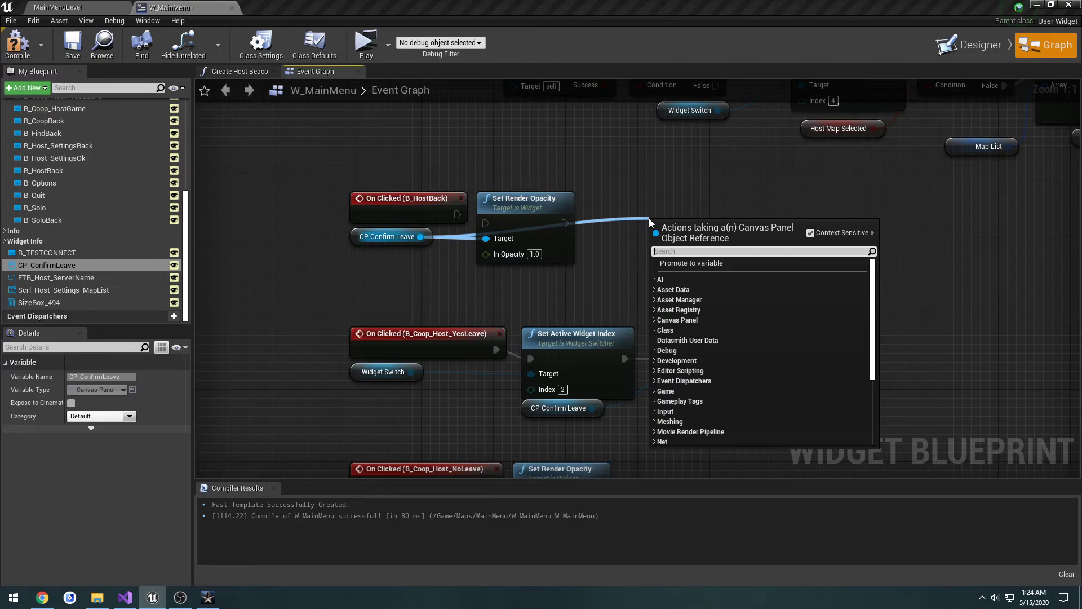
text(visib)
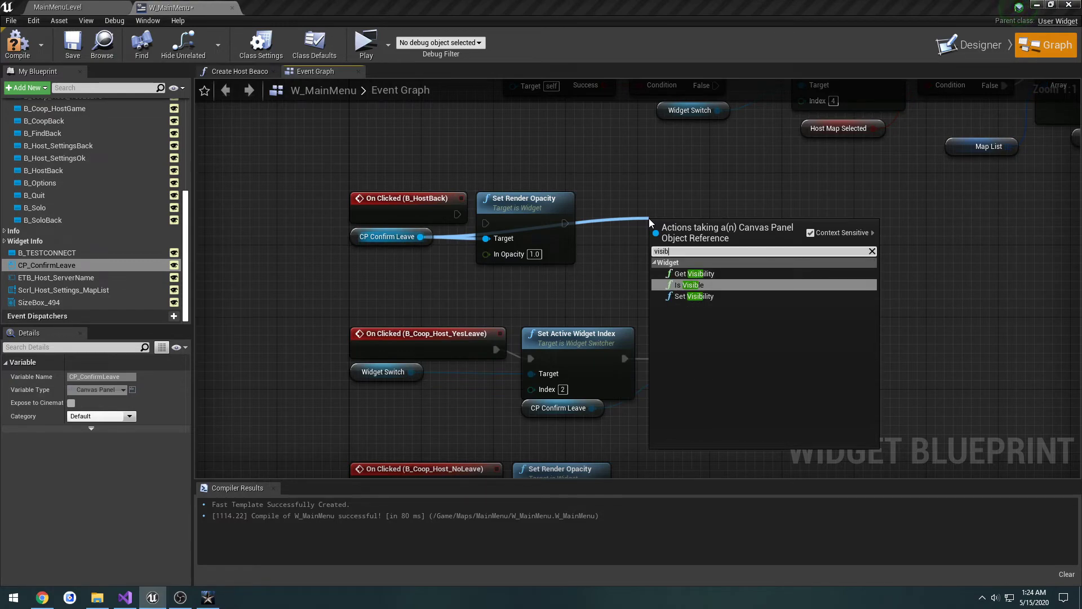
key(Down)
key(Return)
drag(657, 250, 457, 215)
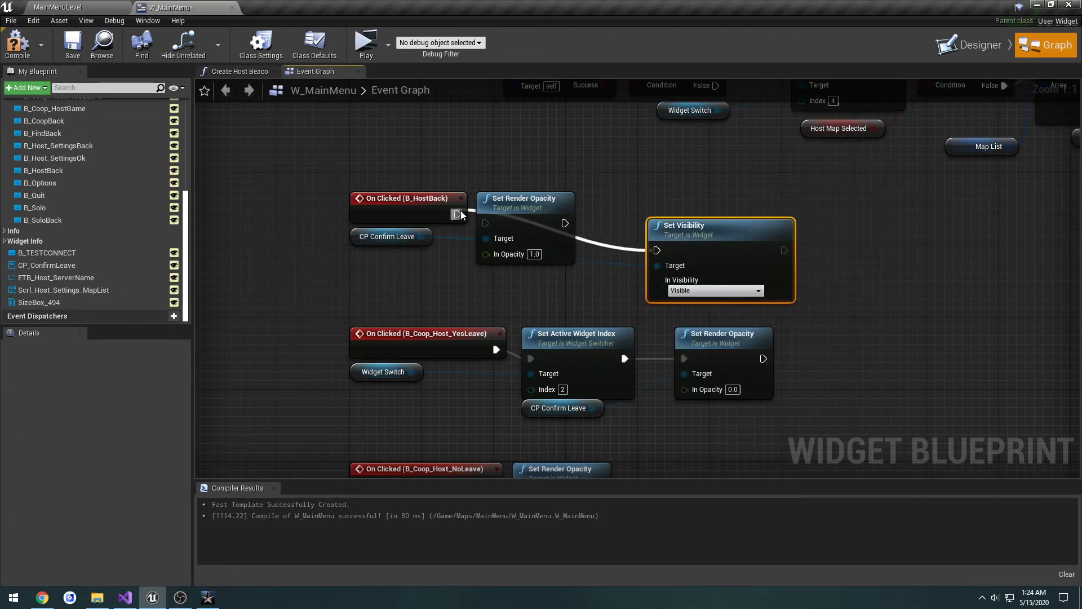
Step: Set the B_HostBack Set Visibility node to Visible, place it beside Set Render Opacity, and compile and save the widget
click(714, 290)
click(702, 314)
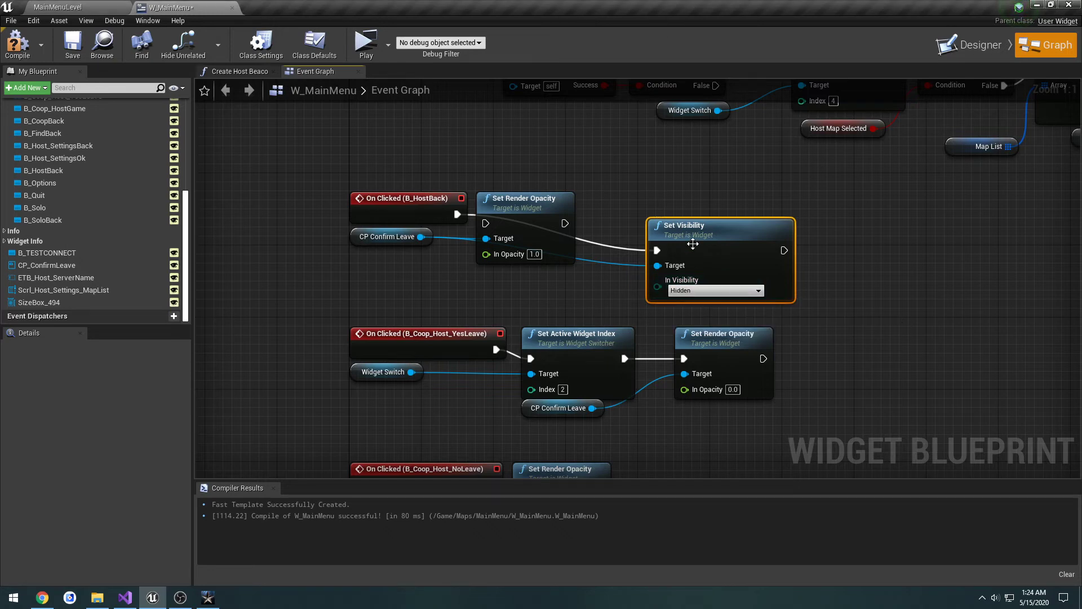
drag(688, 232, 670, 205)
click(683, 270)
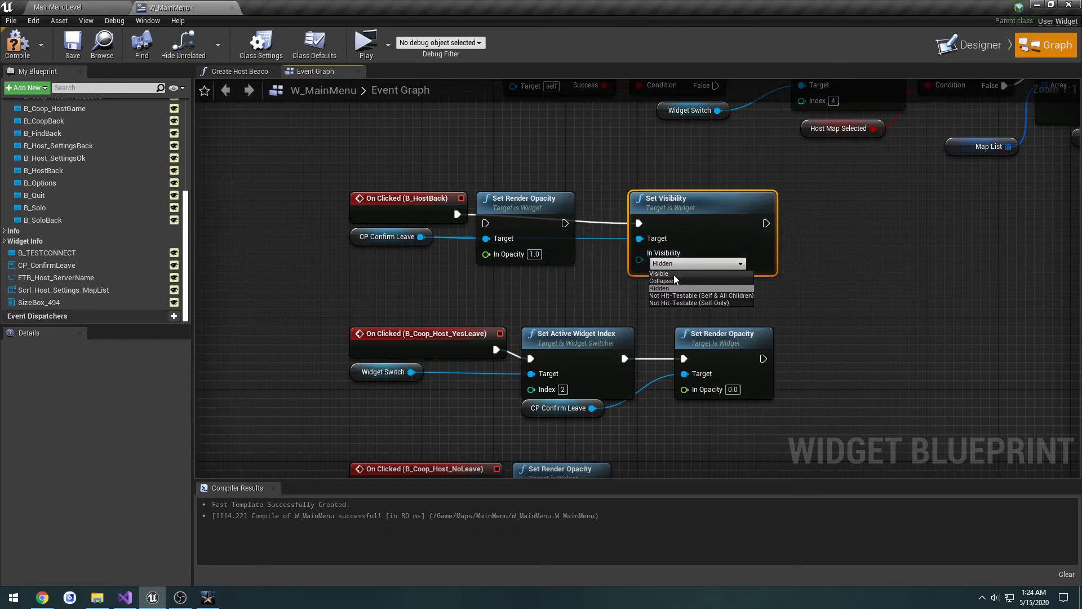
click(674, 275)
click(24, 48)
click(71, 48)
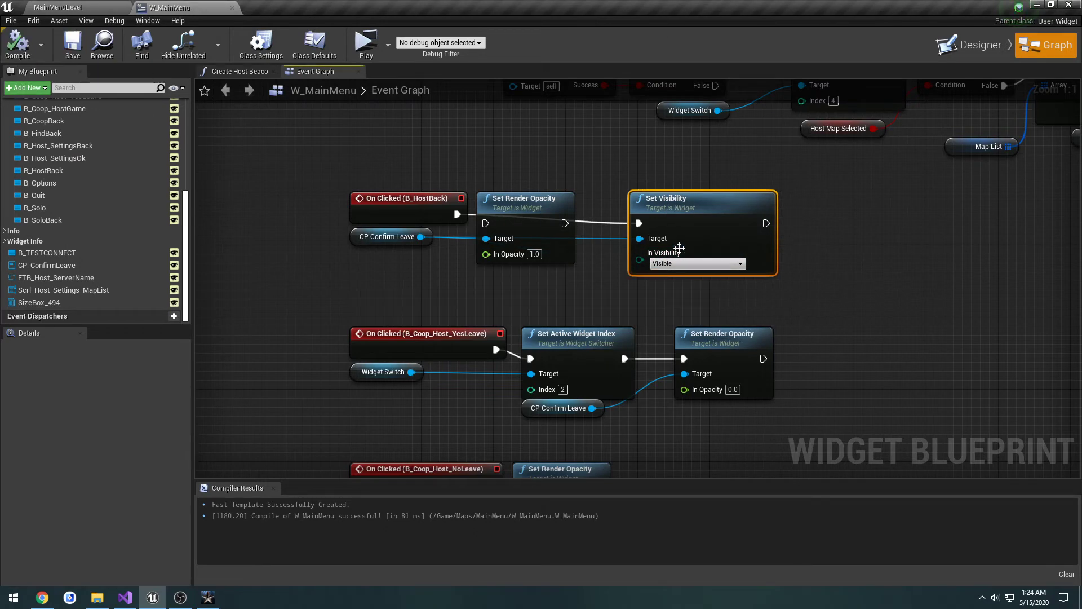
Step: Paste a Set Visibility node into the B_Coop_Host_NoLeave event, connect it to CP Confirm Leave, set it to Hidden, and save
right_drag(664, 308, 641, 242)
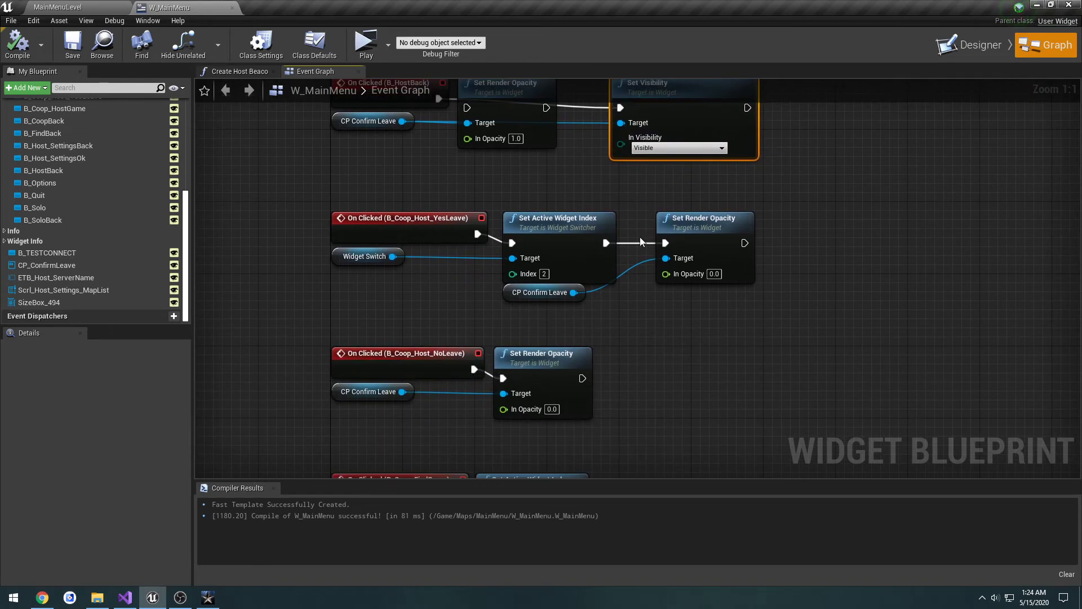
right_drag(636, 320, 675, 237)
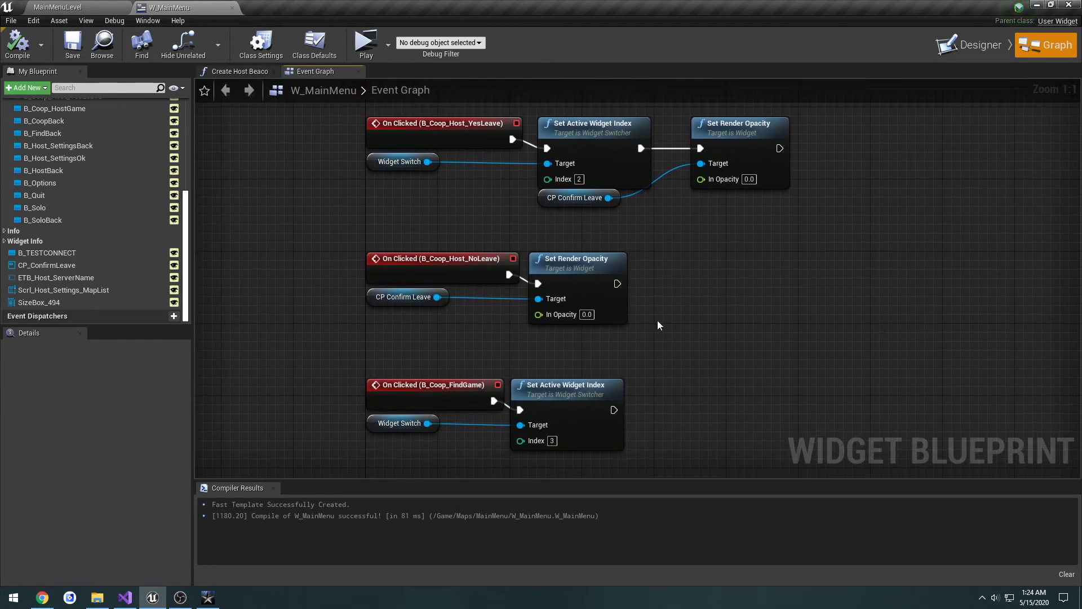
key(ctrl+v)
drag(699, 338, 509, 274)
drag(437, 297, 673, 289)
click(708, 317)
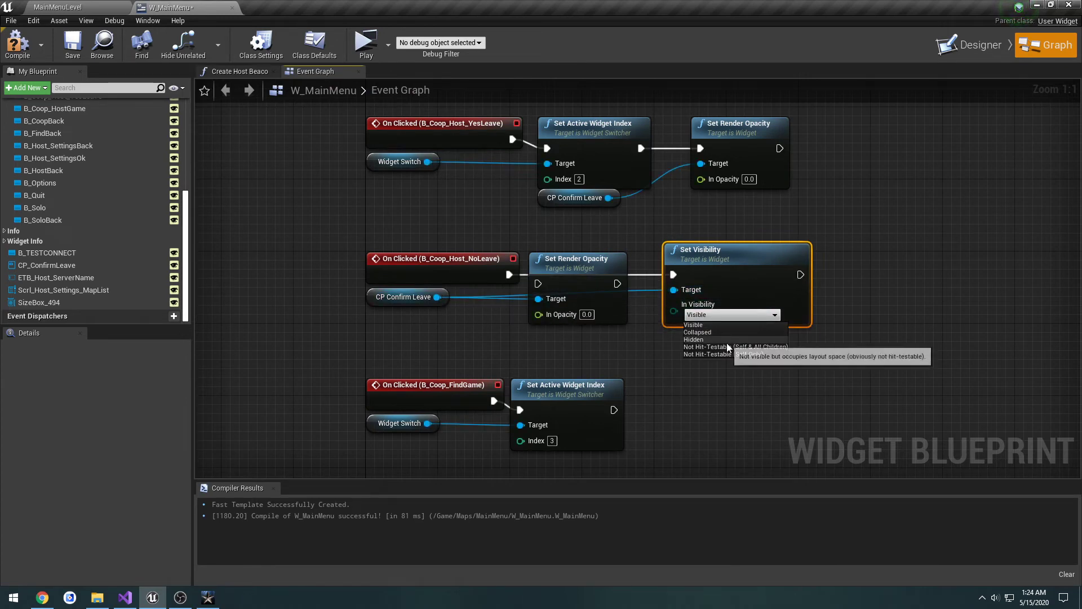
click(746, 338)
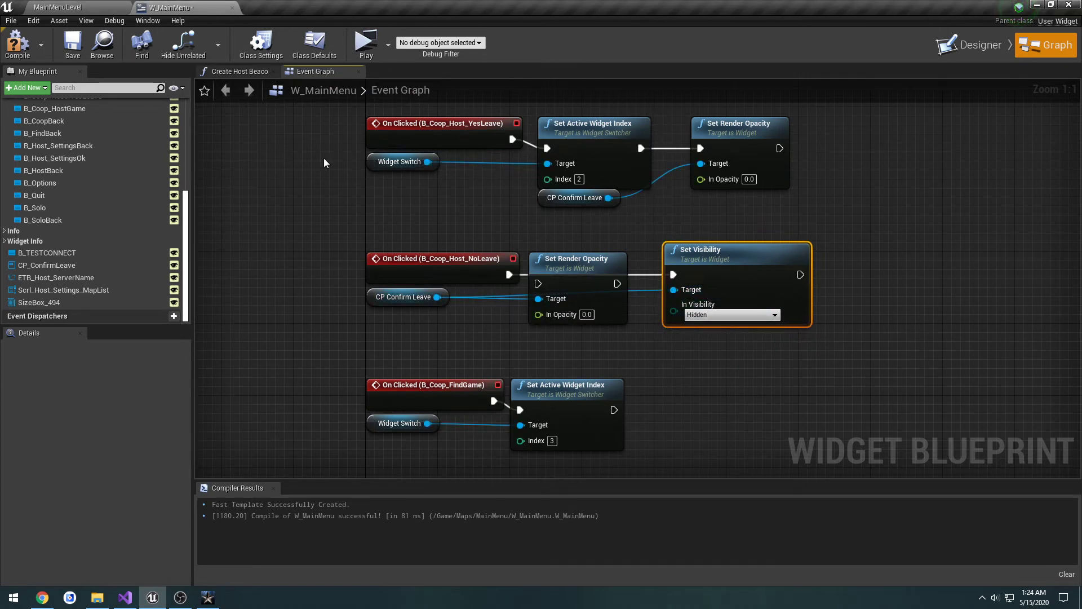
click(72, 49)
Step: Set the Visibility of the CP_ConfirmLeave canvas panel to Hidden in the designer, then compile and save
click(968, 45)
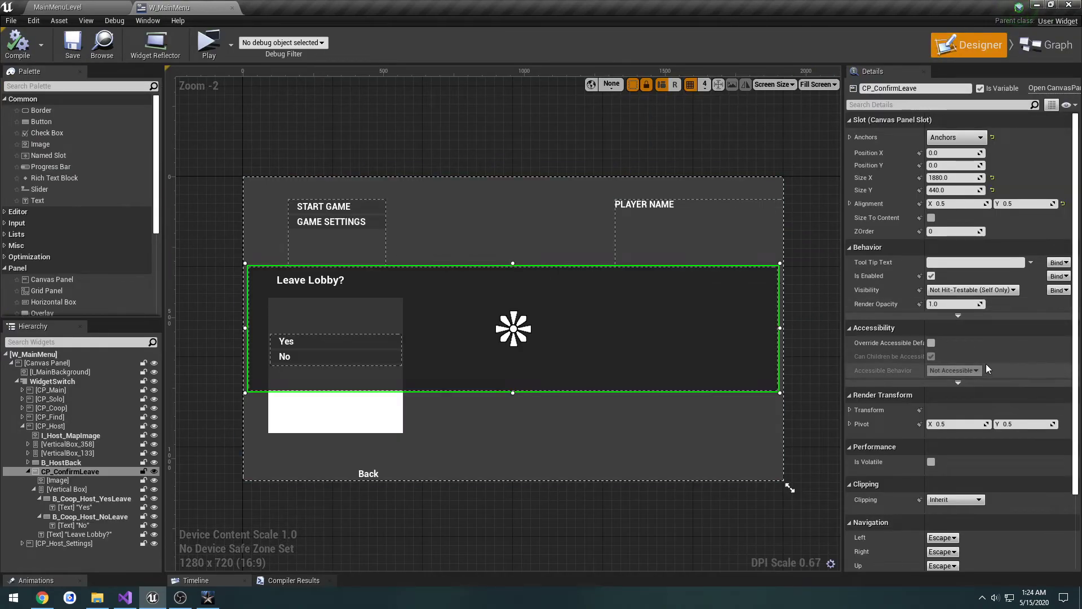
scroll(985, 366, down, 1)
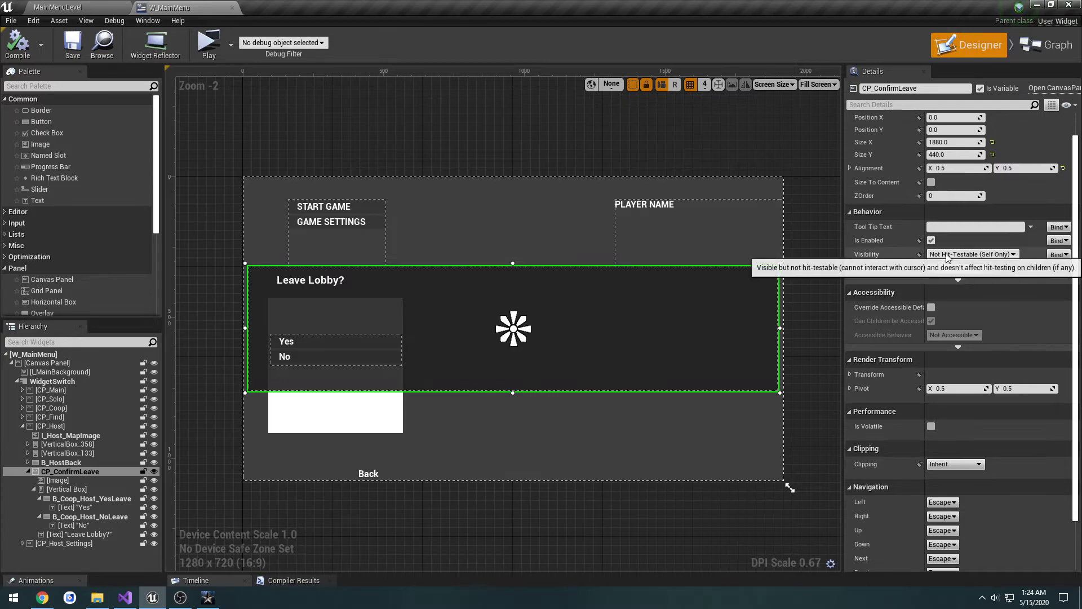
click(971, 254)
click(951, 276)
click(20, 48)
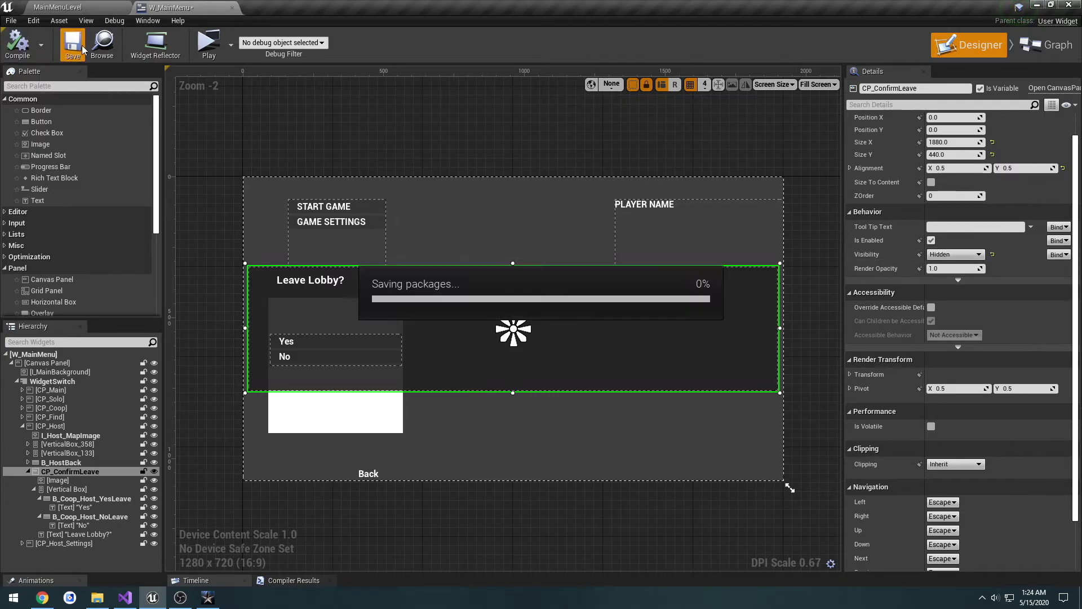
Step: Preview the host lobby, test Back with No and with Yes in the Leave Lobby dialog, host again, and close the preview
click(208, 44)
click(333, 167)
click(331, 172)
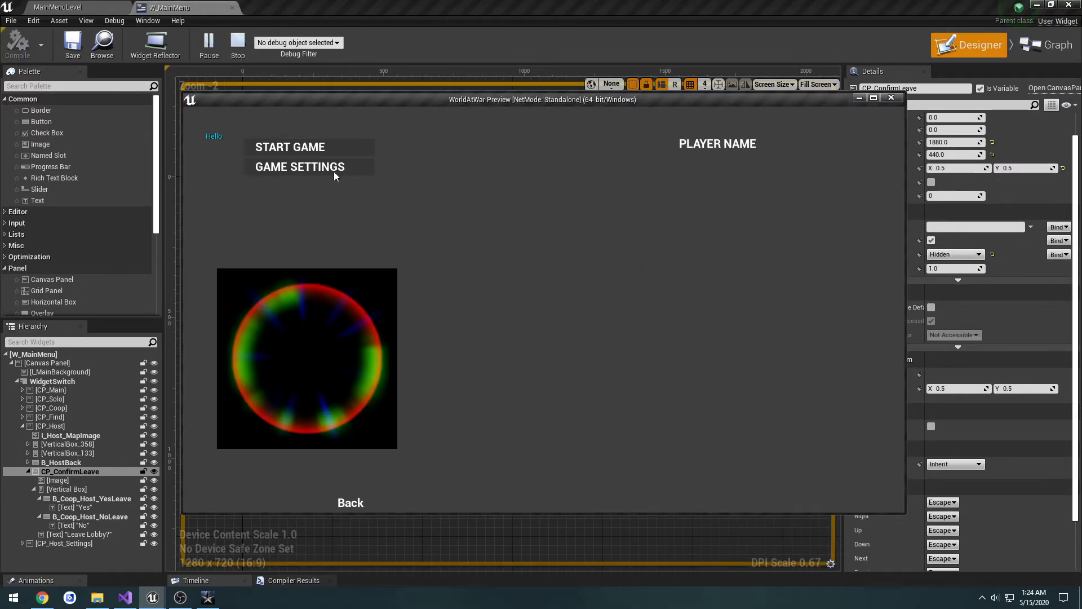
click(357, 503)
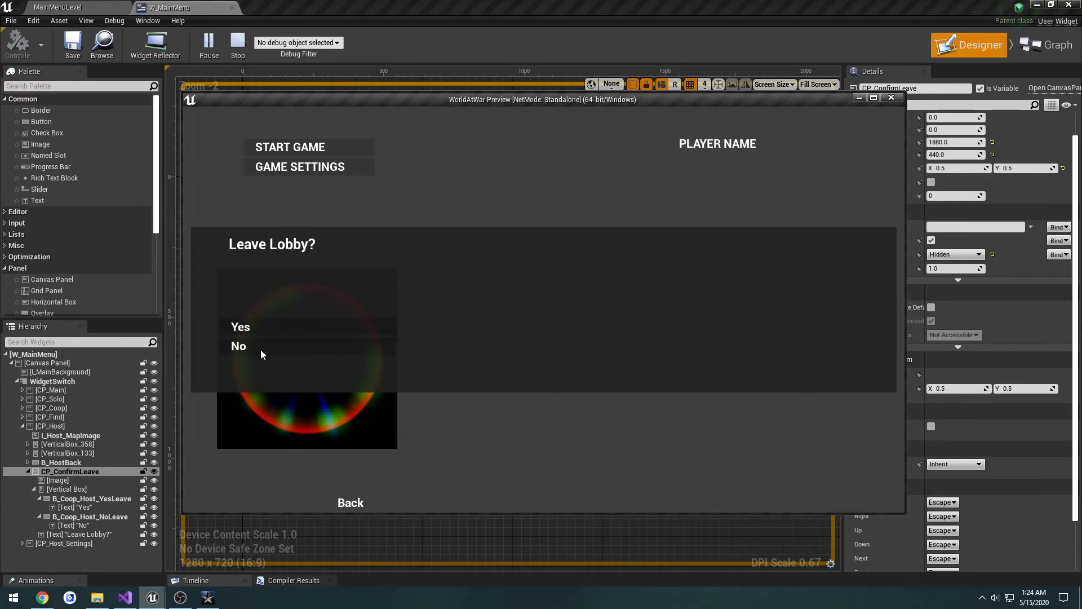
click(262, 347)
click(354, 503)
click(265, 326)
click(350, 486)
click(318, 165)
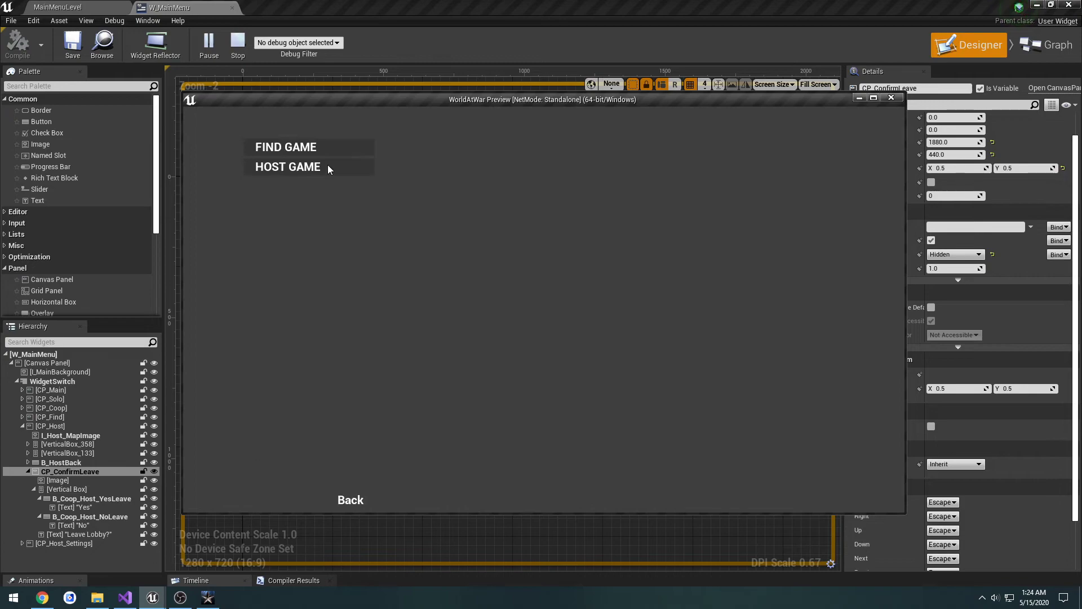
click(338, 167)
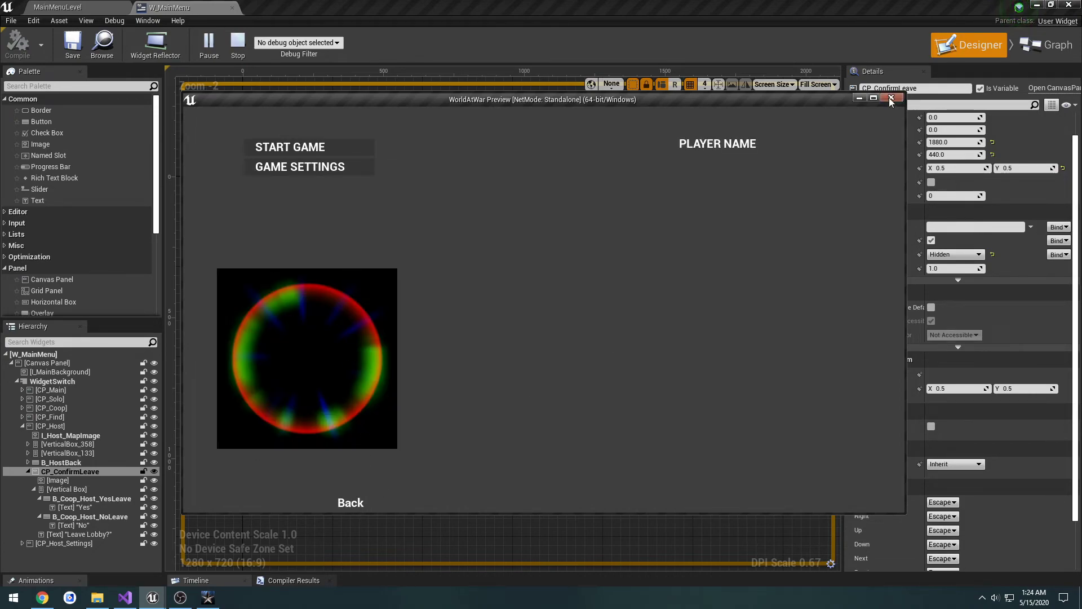
click(891, 99)
Step: Delete the Set Render Opacity nodes from the B_HostBack and B_Coop_Host_NoLeave events and move their Set Visibility nodes into the gaps
click(1041, 47)
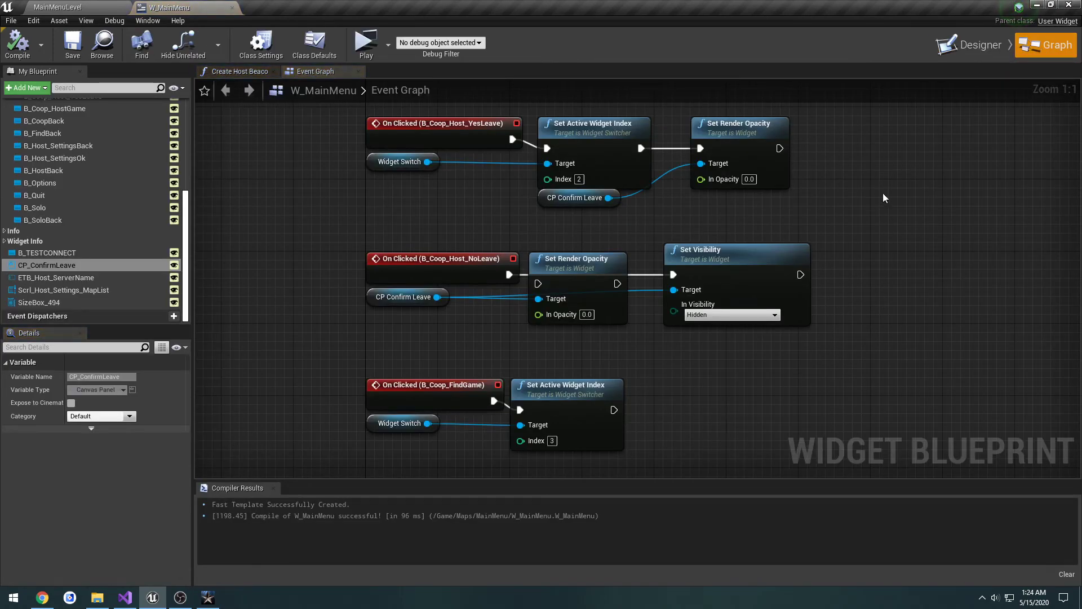
right_drag(874, 175, 832, 365)
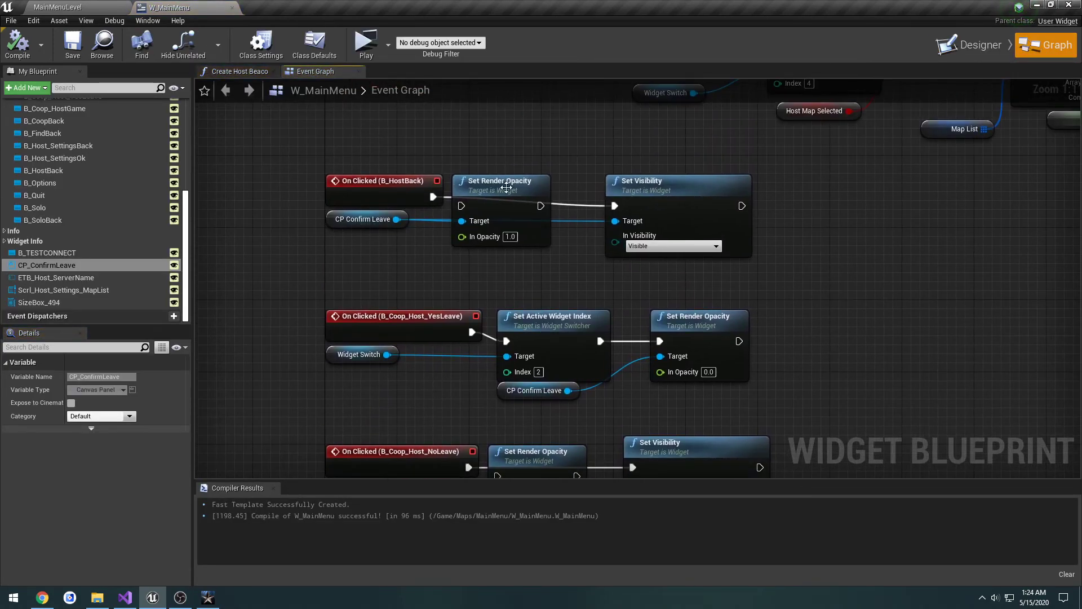
click(491, 179)
key(Delete)
right_drag(554, 305, 562, 104)
click(553, 247)
key(Delete)
right_drag(535, 340, 513, 324)
drag(675, 222, 556, 231)
right_drag(659, 212, 661, 268)
right_drag(596, 292, 599, 406)
drag(683, 164, 526, 156)
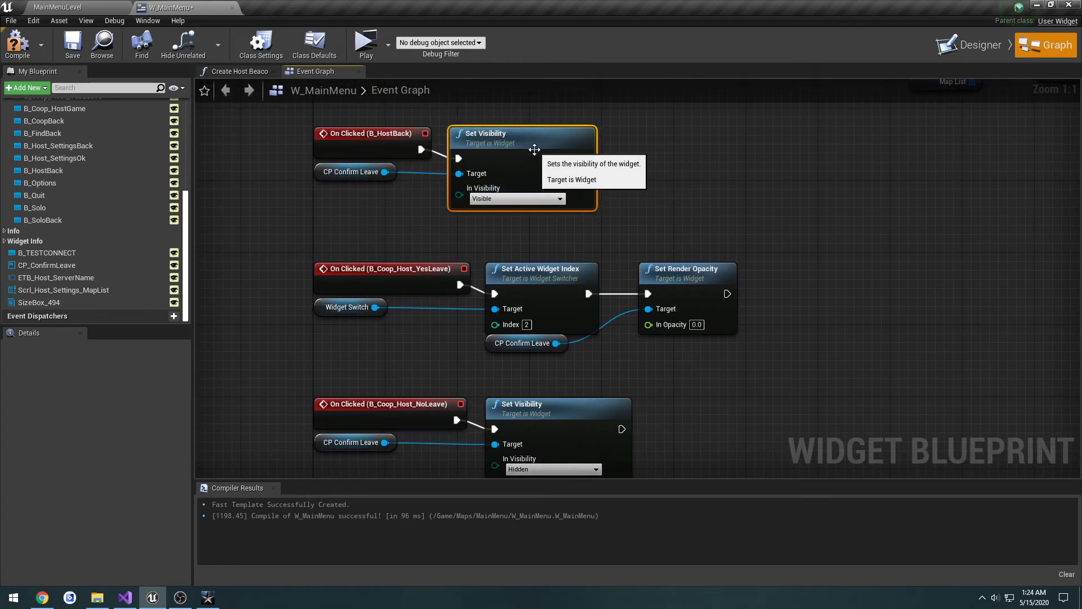
Step: Replace Set Render Opacity in the B_Coop_Host_YesLeave event with a copied Set Visibility (Hidden) node, connect it to CP Confirm Leave, compile and save
click(687, 280)
key(Delete)
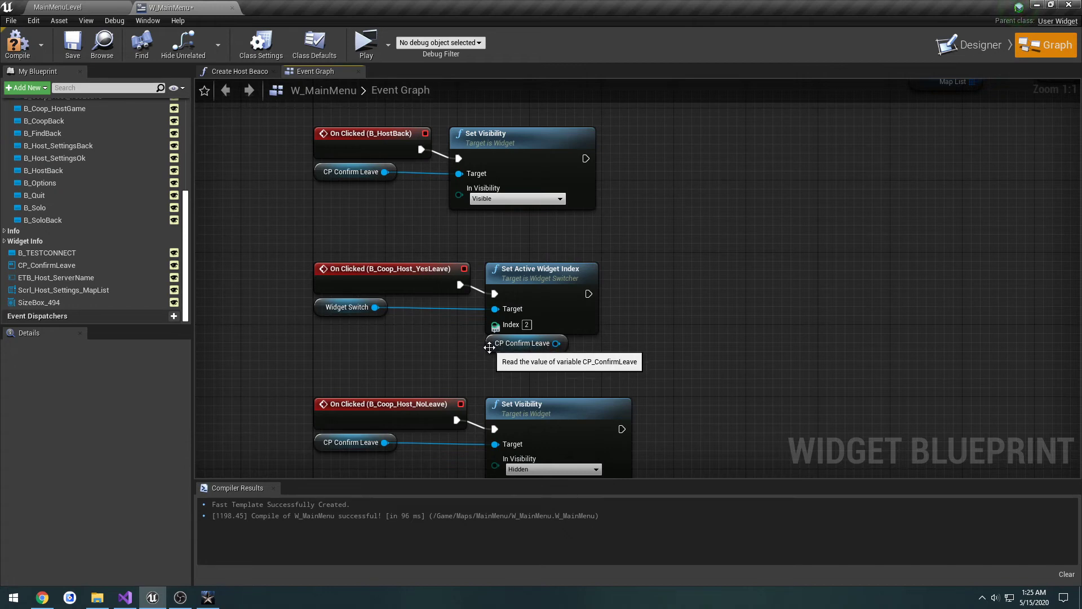
click(489, 138)
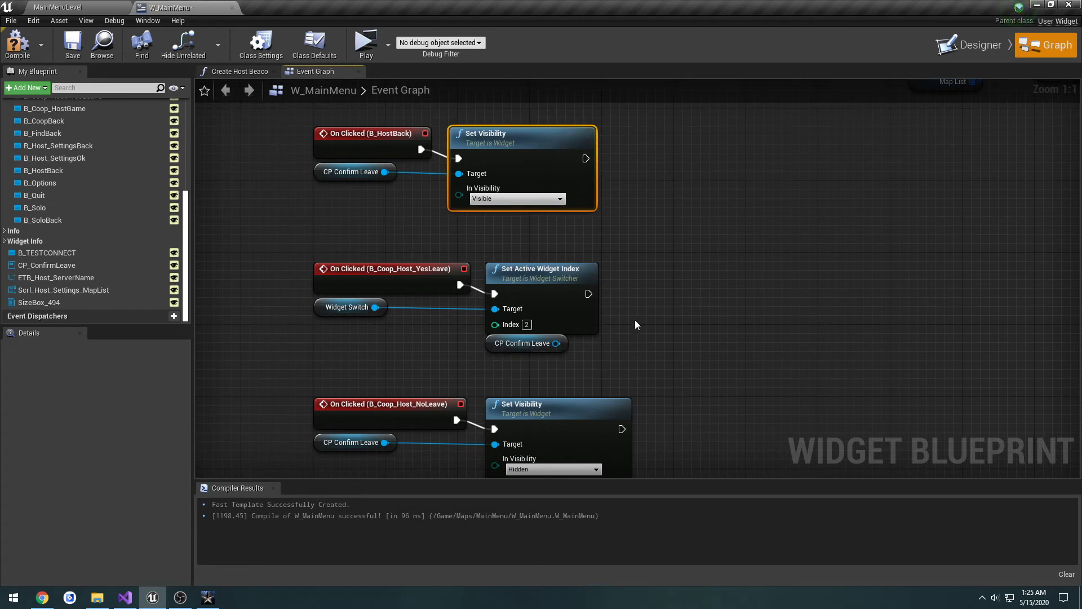
right_drag(639, 322, 652, 222)
click(580, 311)
key(ctrl+c)
key(ctrl+v)
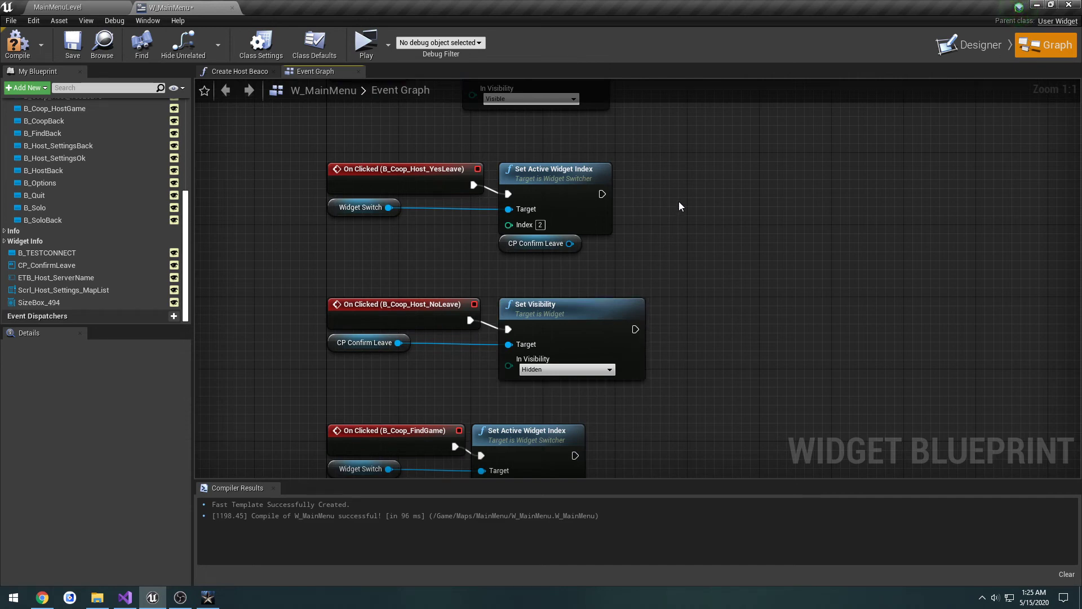
drag(697, 205, 570, 243)
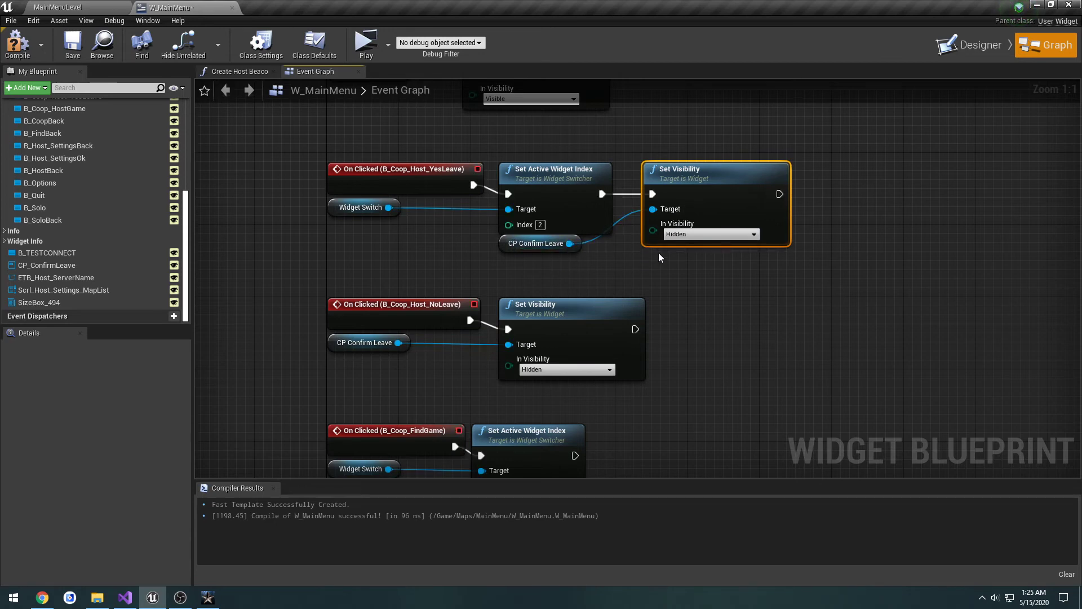
click(17, 45)
click(72, 45)
Step: Preview the menu, host a cooperative game, and repeatedly test leaving and rehosting with Back and Yes in the Leave Lobby dialog
right_drag(838, 242, 806, 376)
click(372, 177)
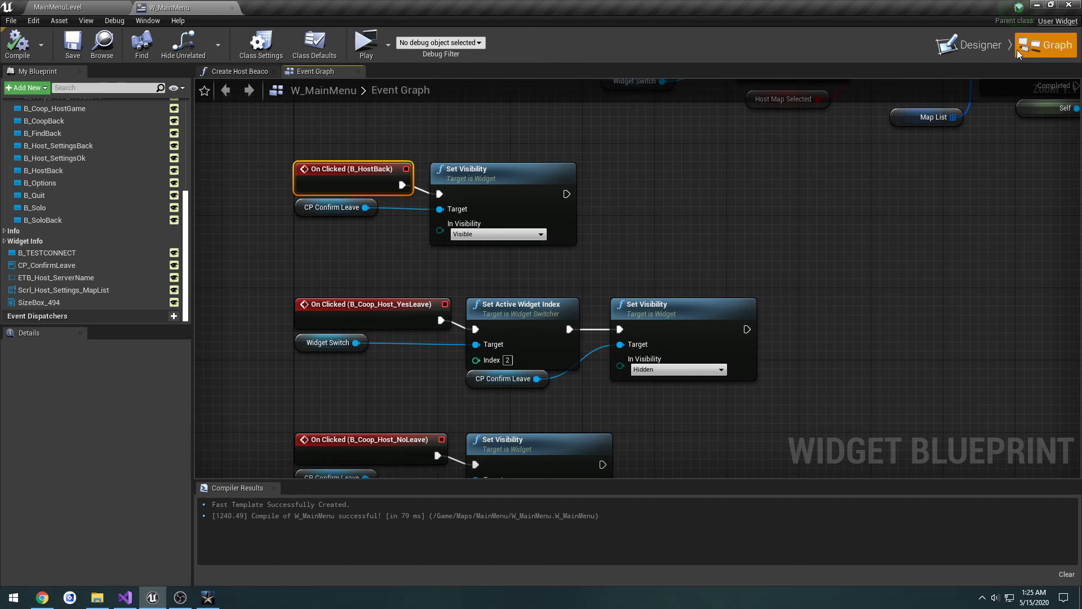
click(366, 42)
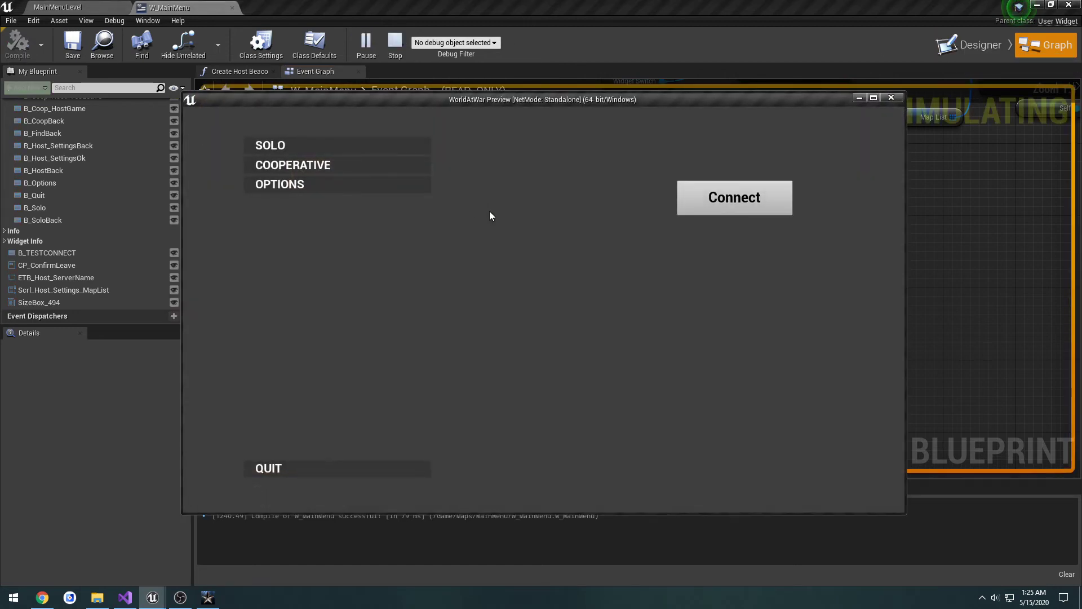
click(341, 164)
click(354, 503)
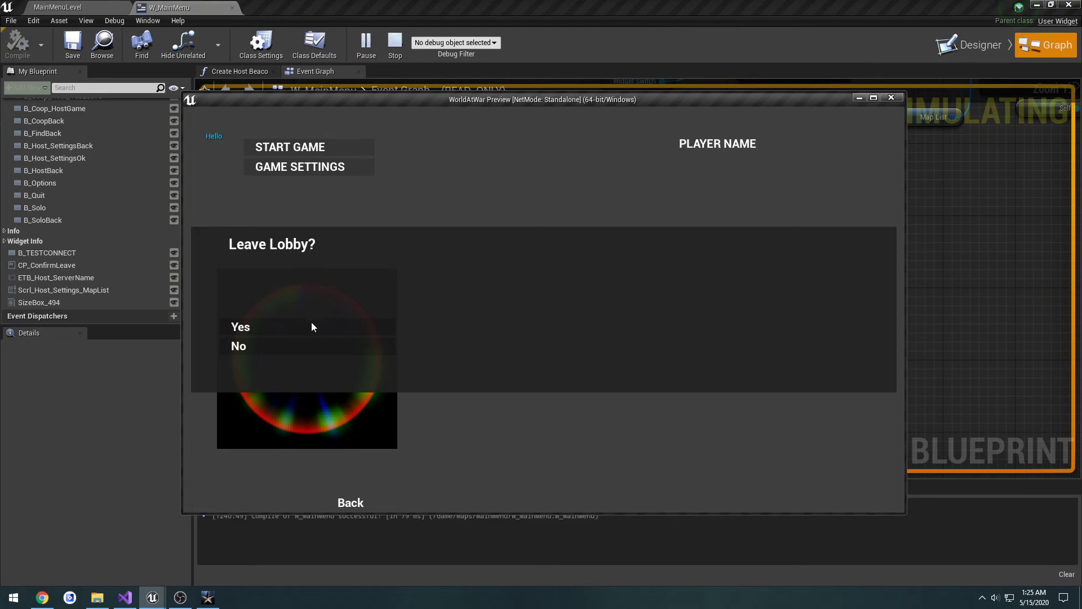
click(311, 323)
click(330, 164)
click(357, 503)
click(313, 325)
click(319, 162)
click(351, 502)
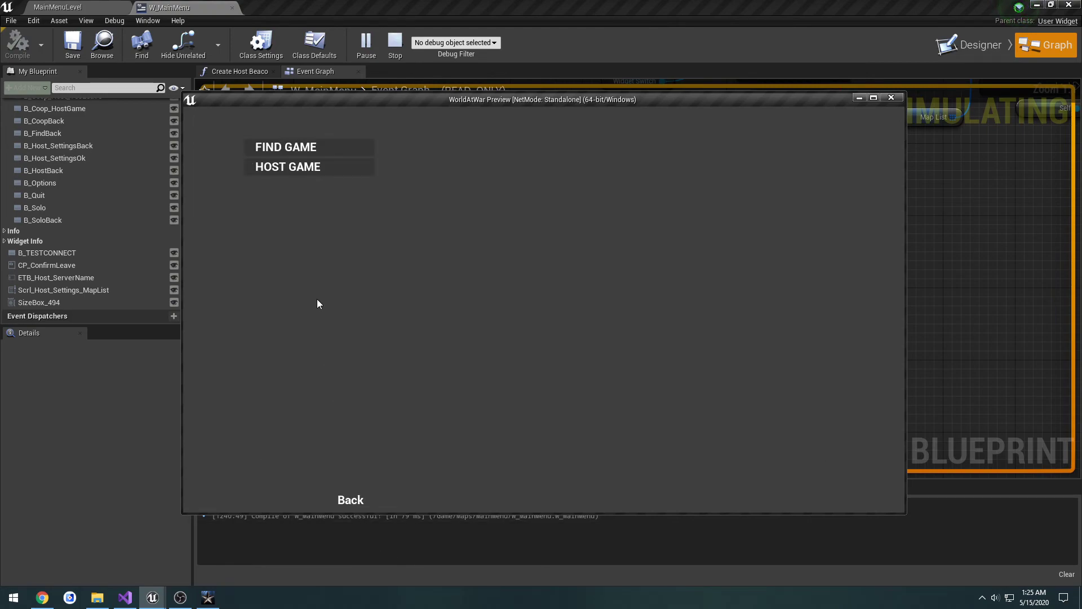
Step: Host again and test Back with No and with Yes, reopen the Leave Lobby dialog in a new lobby, and close the preview
click(316, 164)
click(354, 503)
click(302, 349)
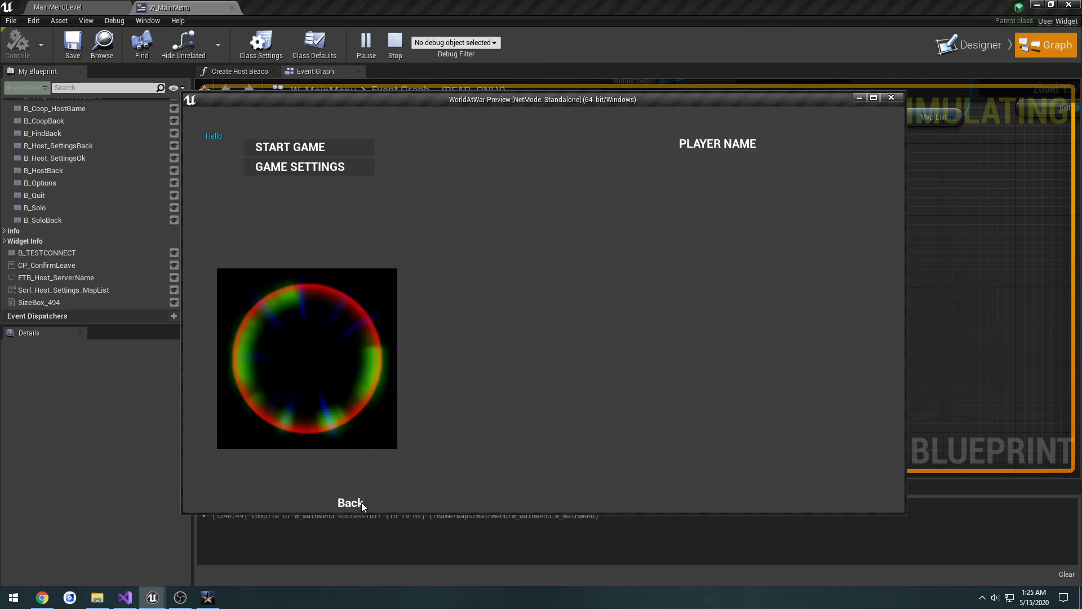
click(356, 502)
click(313, 326)
click(318, 169)
click(350, 501)
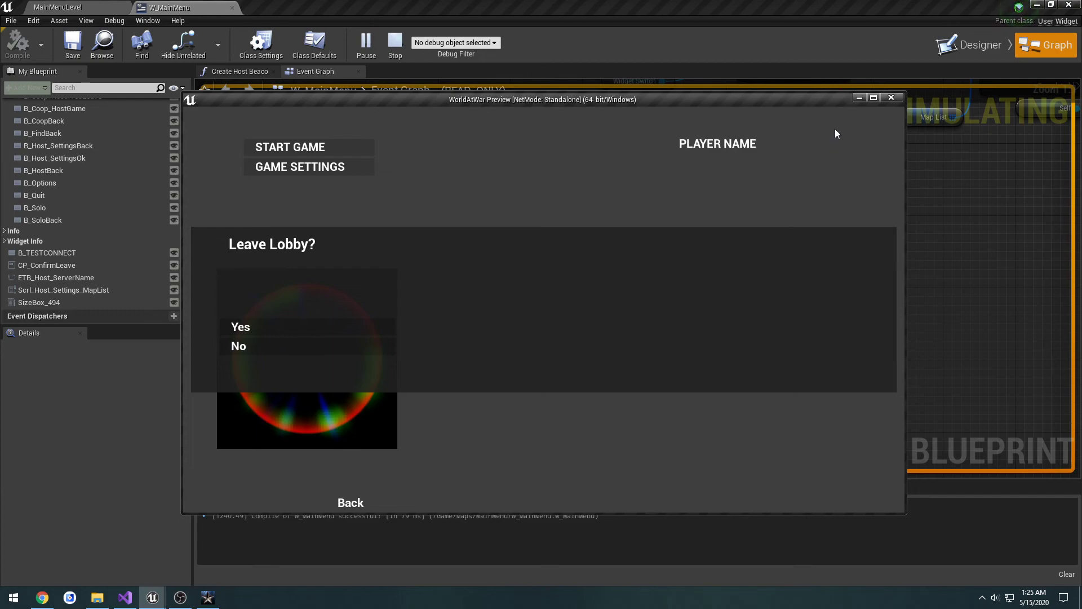
click(888, 98)
scroll(834, 223, down, 2)
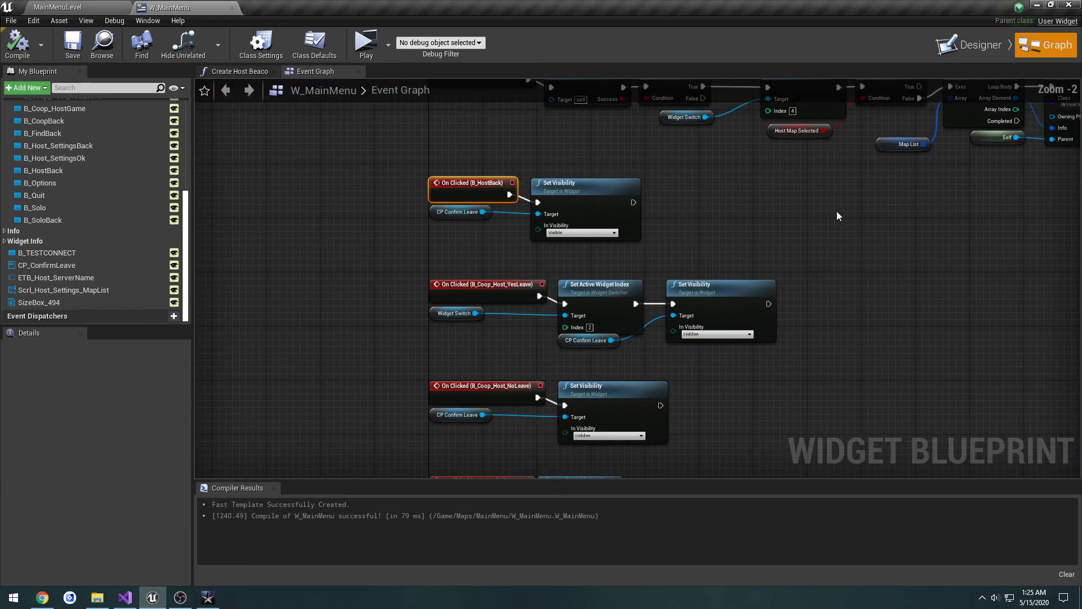
right_drag(836, 211, 687, 307)
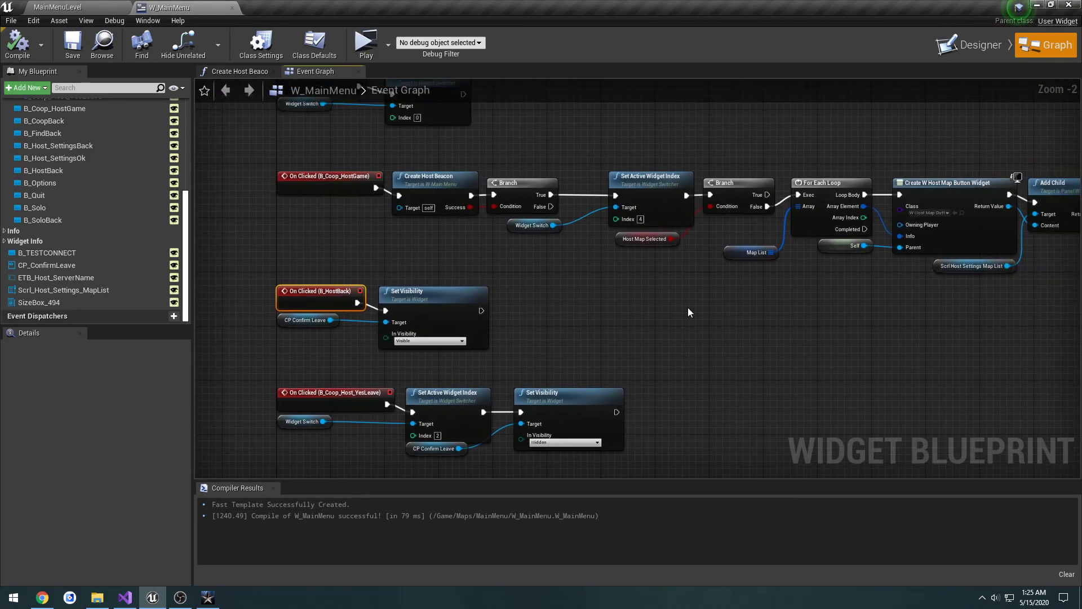
click(596, 318)
right_drag(597, 318, 652, 216)
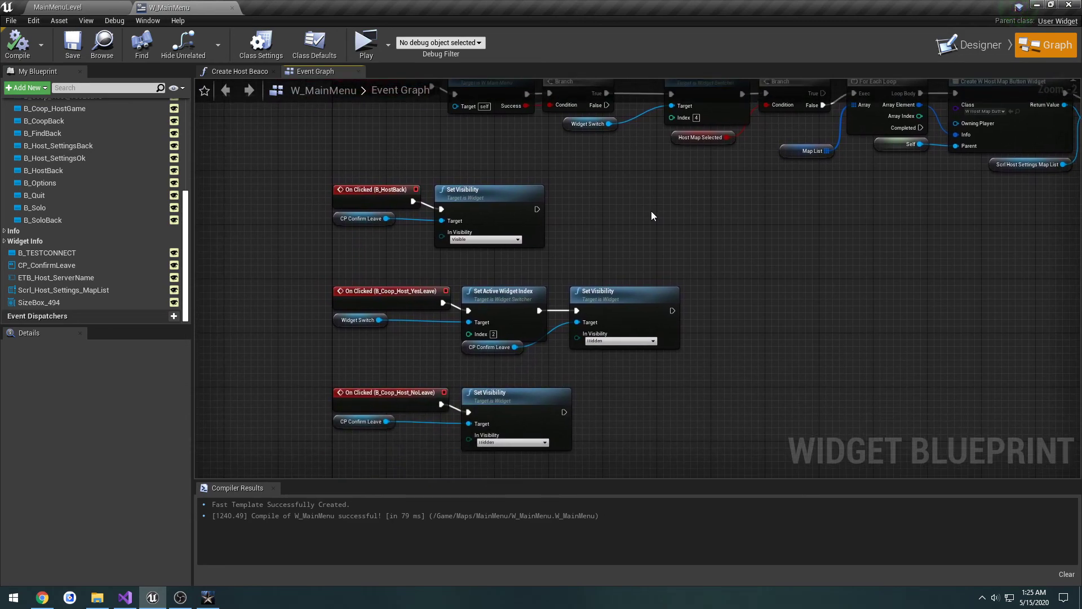